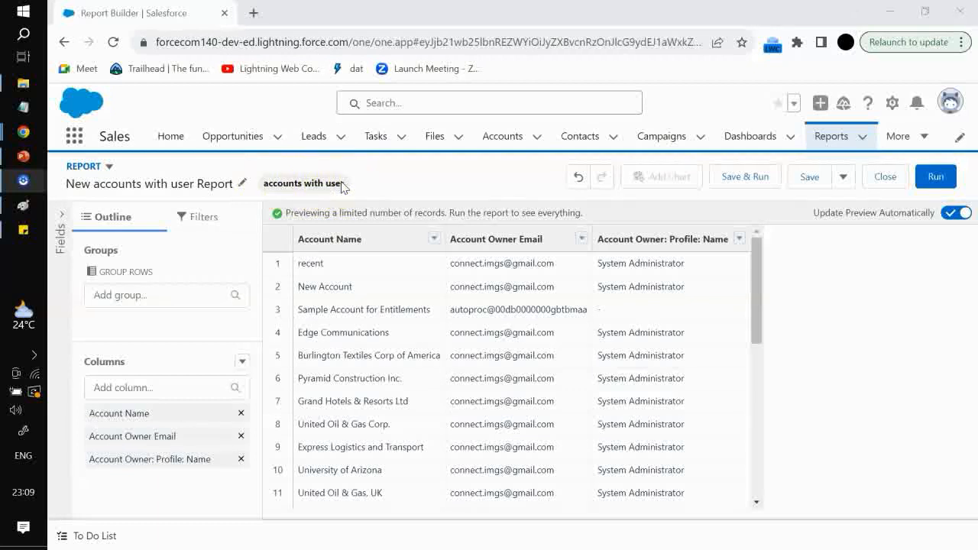
Inspect the report's name field and its format options, closing each without making changes
drag(262, 184, 341, 185)
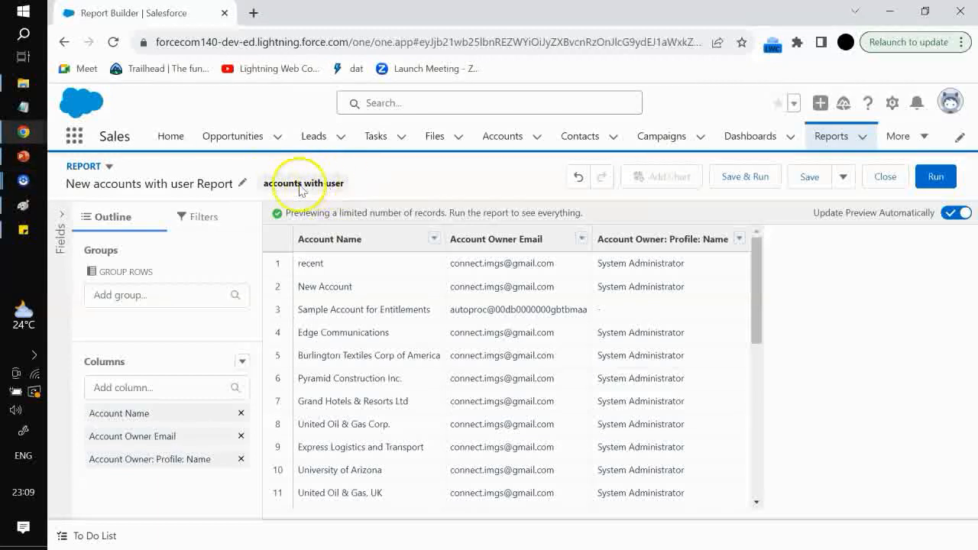
click(242, 183)
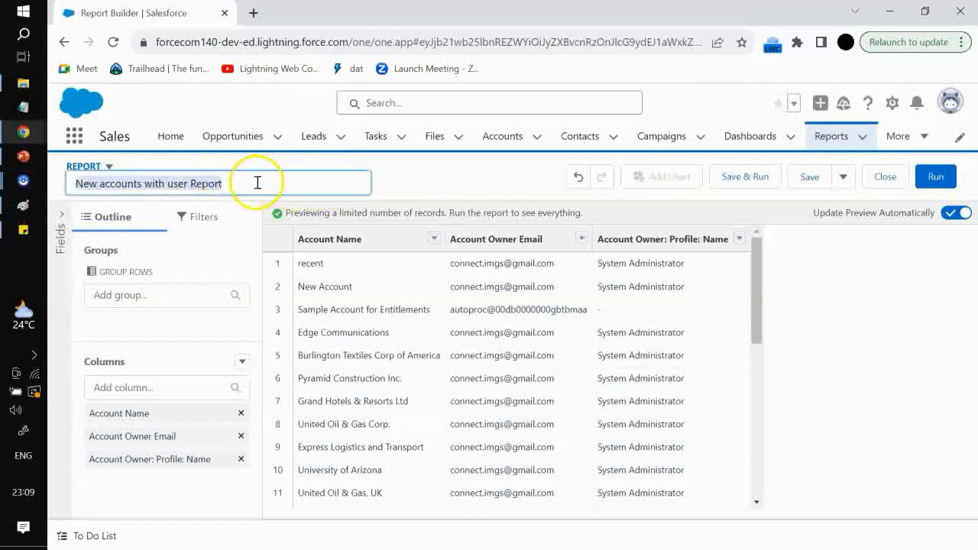
click(378, 169)
click(112, 166)
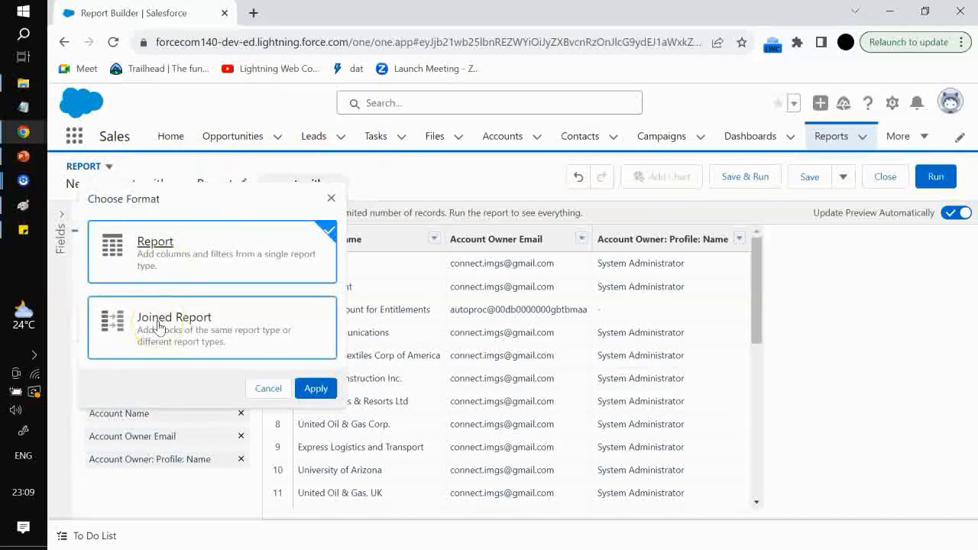
click(331, 197)
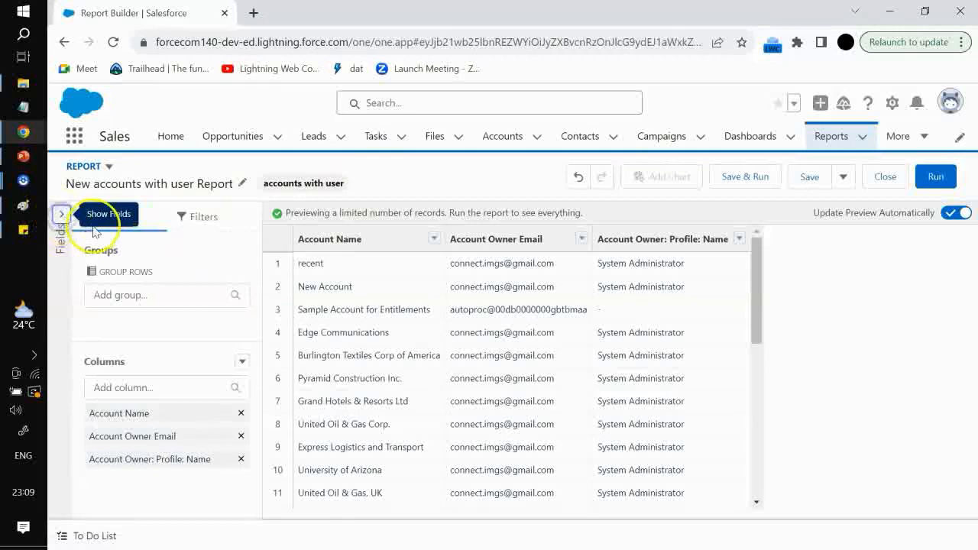
Open the fields panel and search the available fields for owner and account
click(62, 214)
click(257, 216)
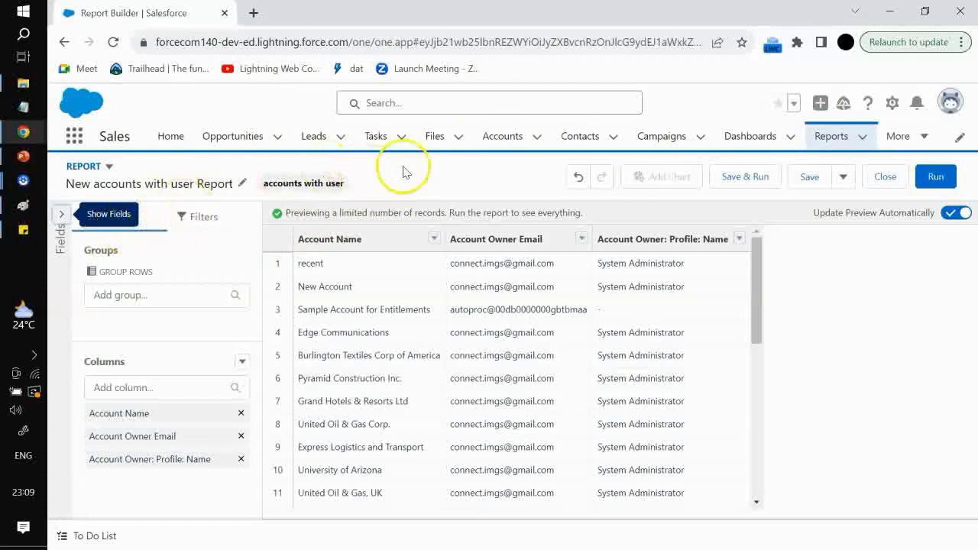
click(64, 218)
click(87, 215)
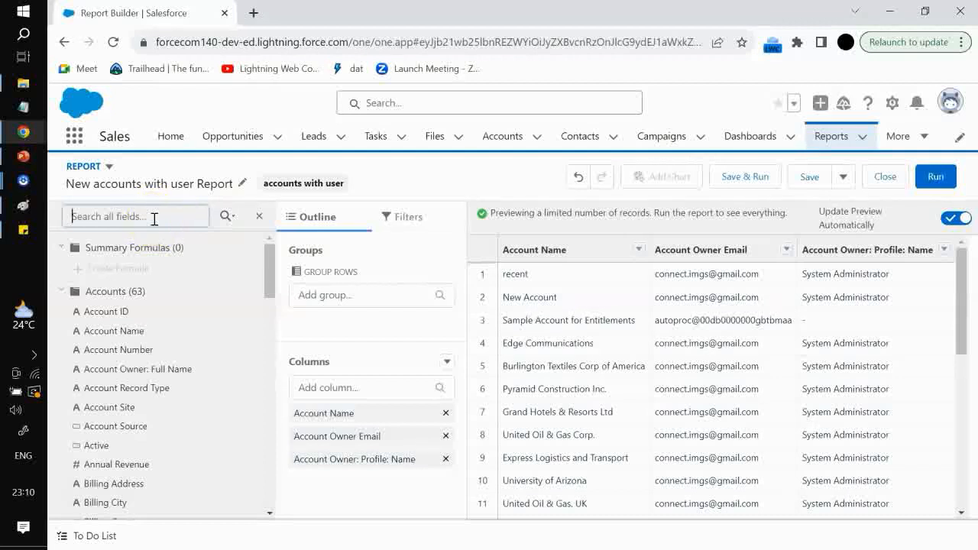
text(ow)
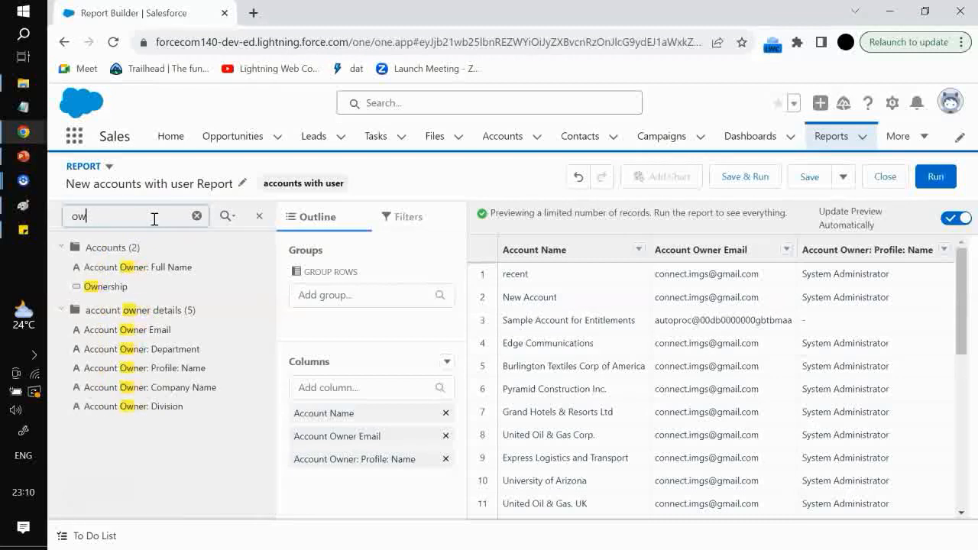
key(BackSpace)
key(BackSpace)
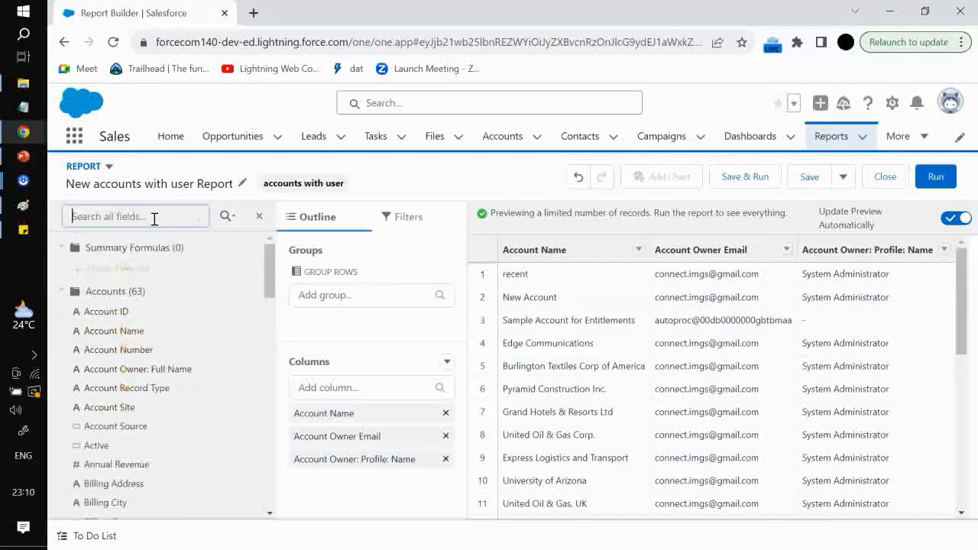
text(account)
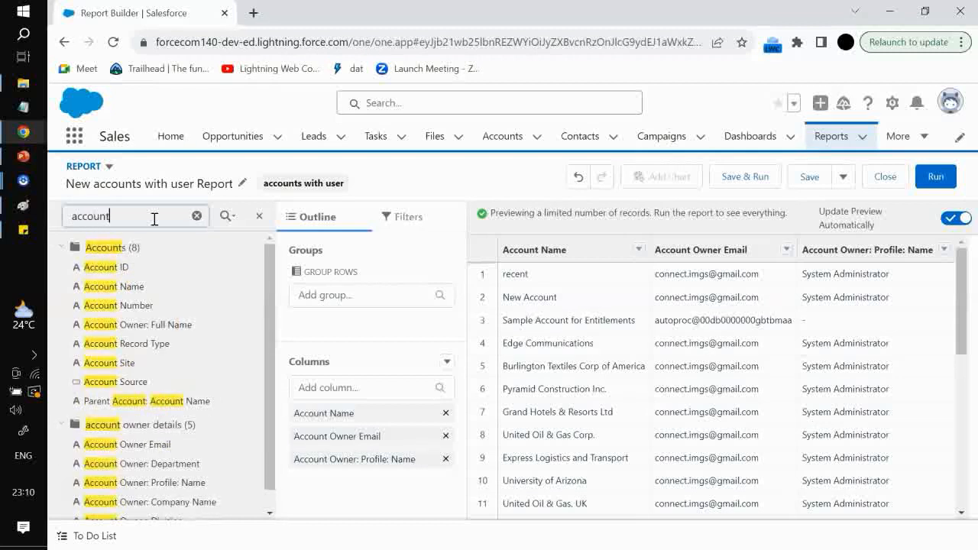
key(BackSpace)
key(BackSpace)
key(BackSpace)
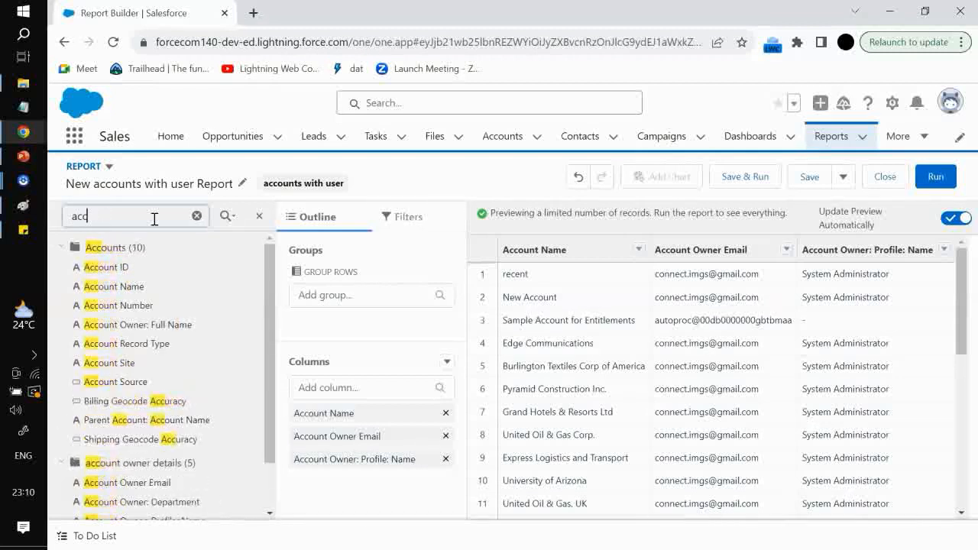
key(BackSpace)
key(BackSpace)
key(BackSpace)
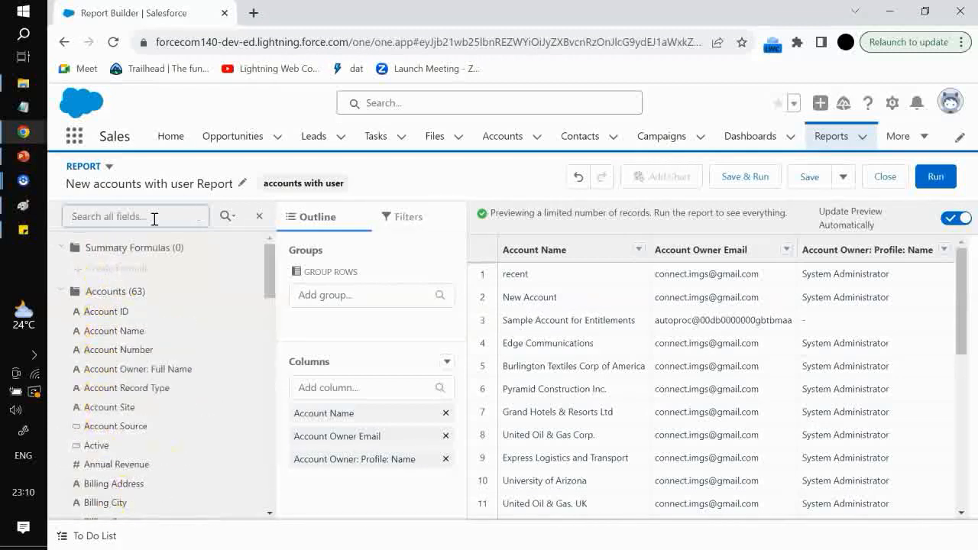
Browse the field list under each data type filter, return to all fields, and hide the fields panel
click(223, 217)
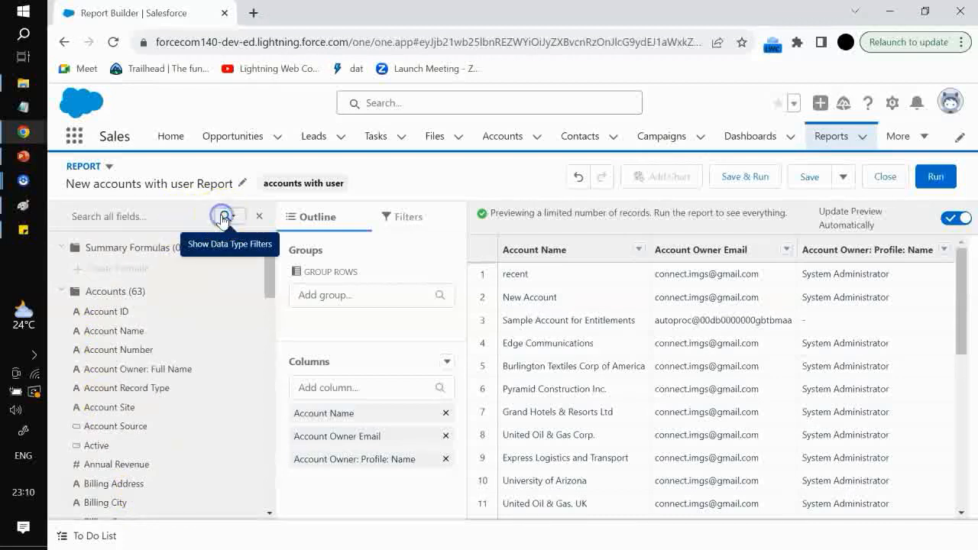
click(66, 245)
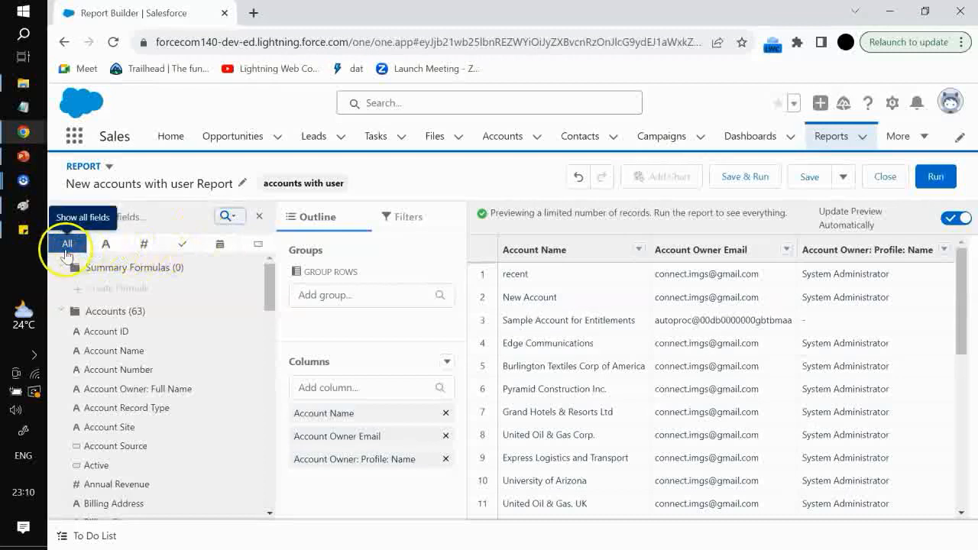
click(106, 246)
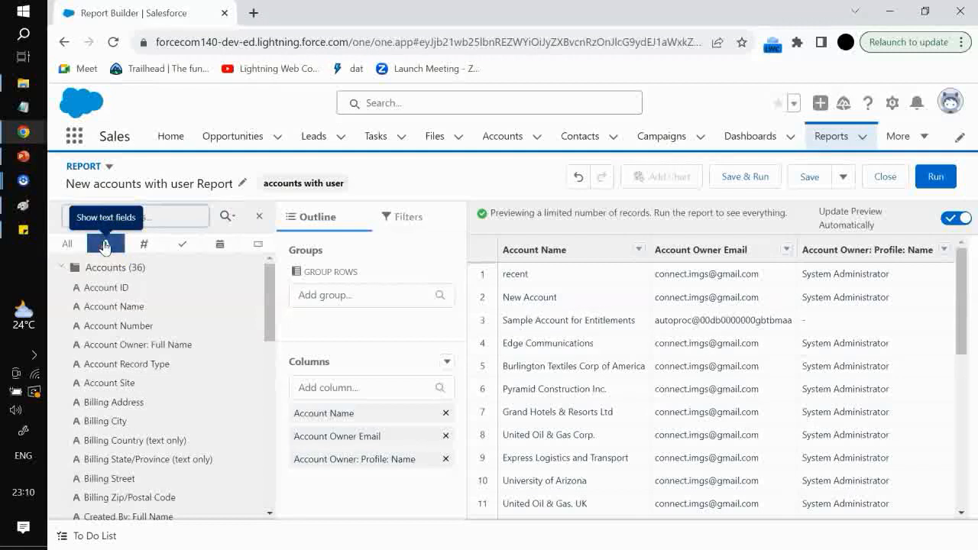
click(143, 244)
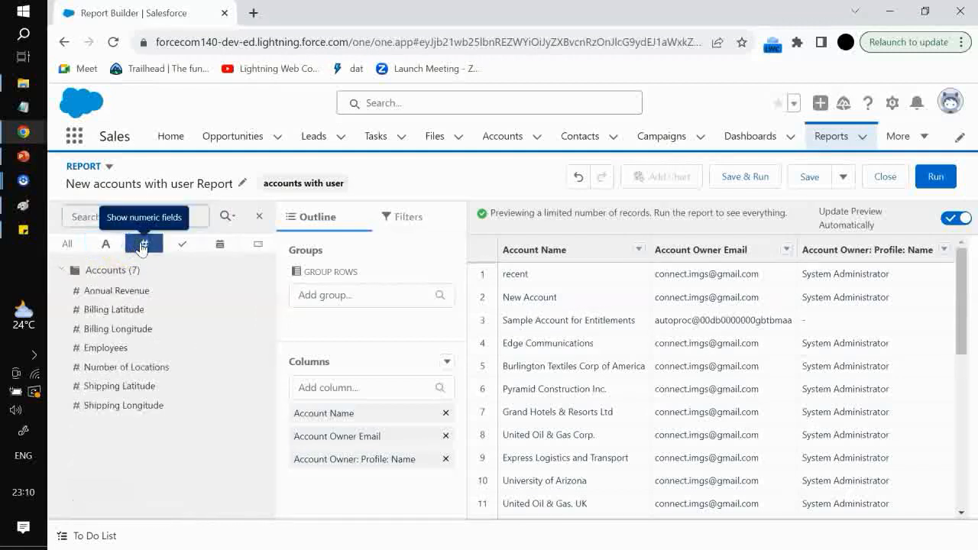
click(182, 246)
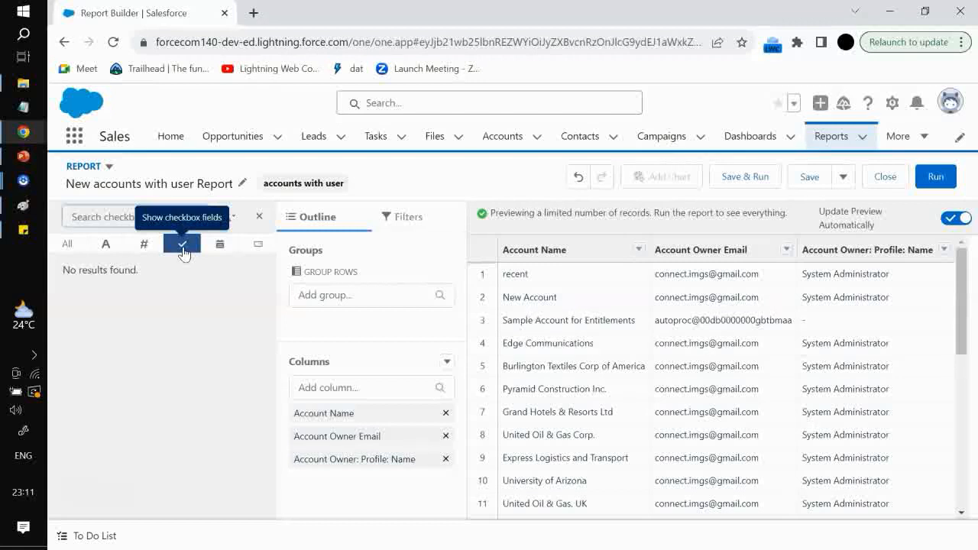
click(218, 245)
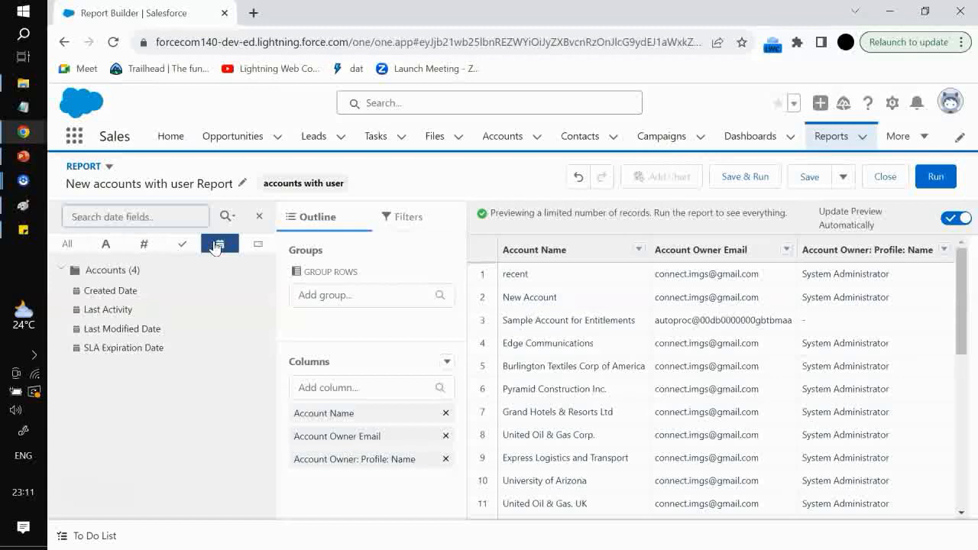
click(254, 245)
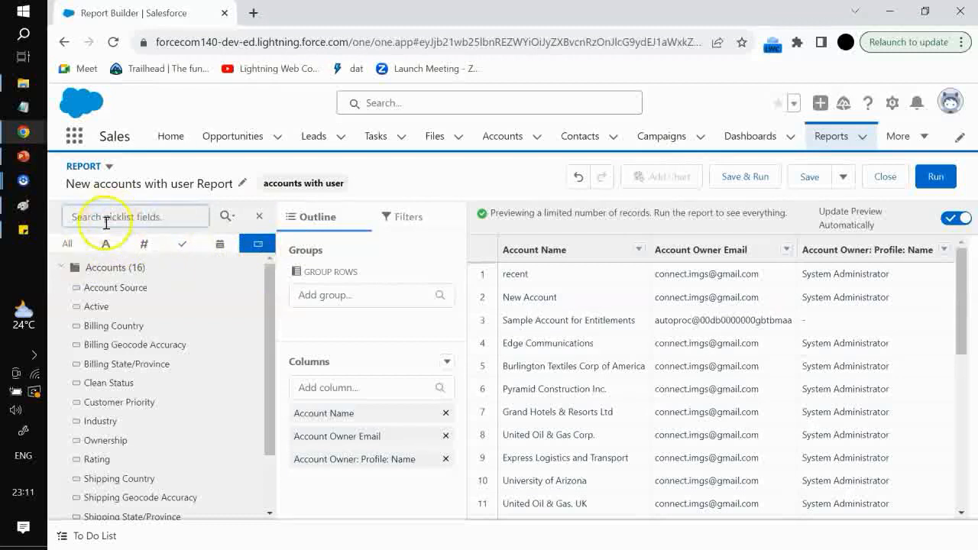
click(96, 247)
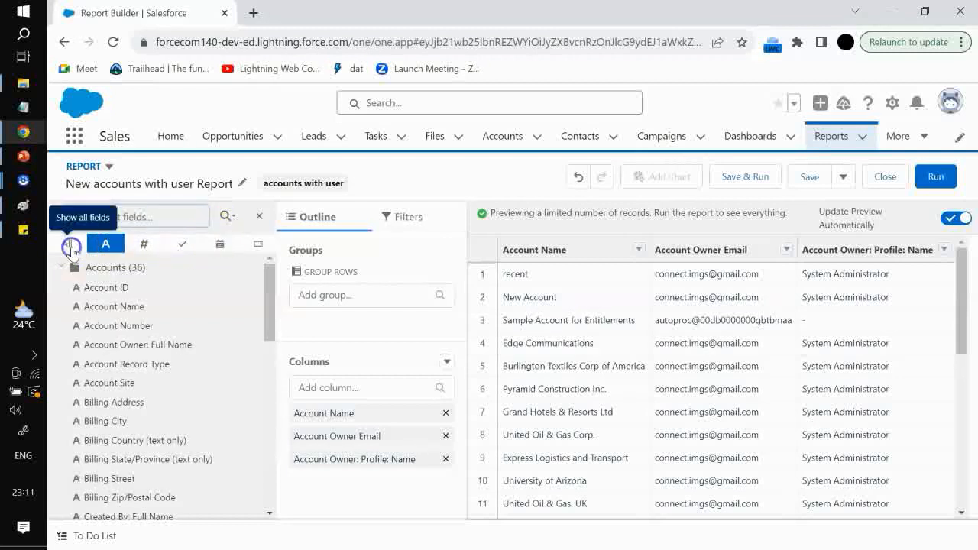
click(67, 243)
click(97, 218)
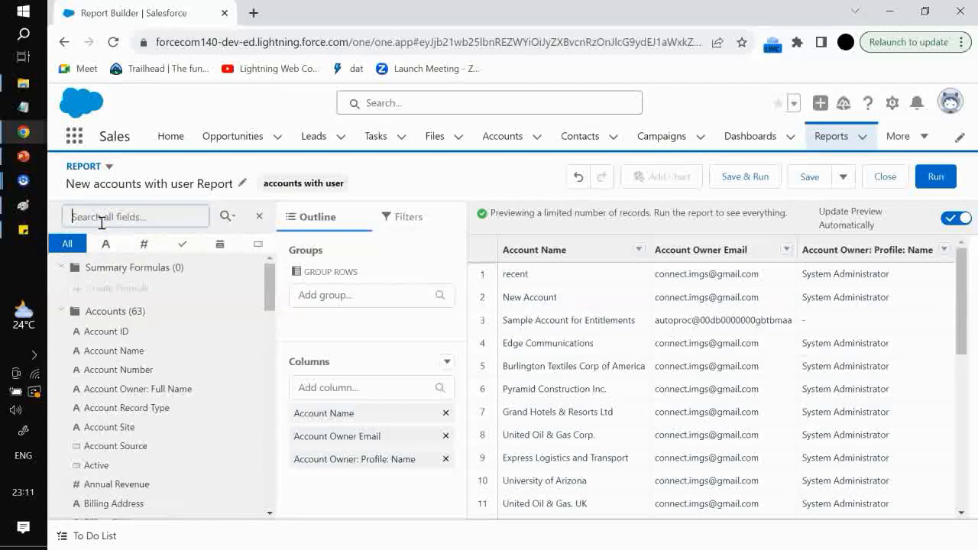
click(262, 219)
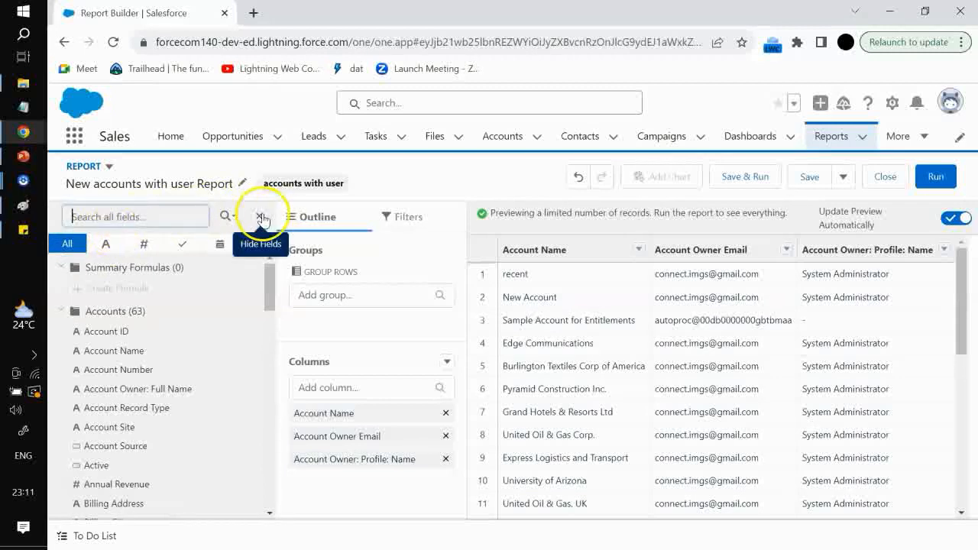
click(262, 220)
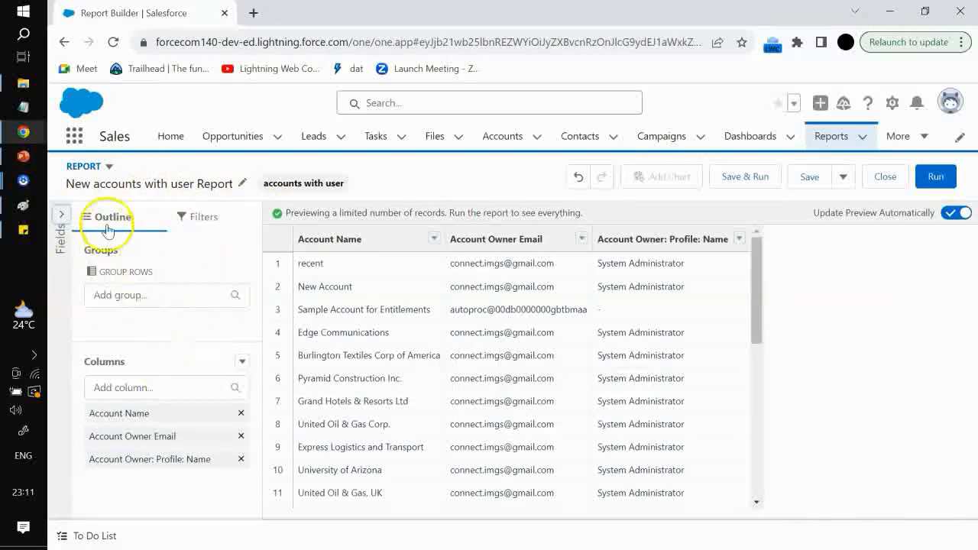
Add the Account ID field as a report column from the fields panel, then return to the outline
click(125, 388)
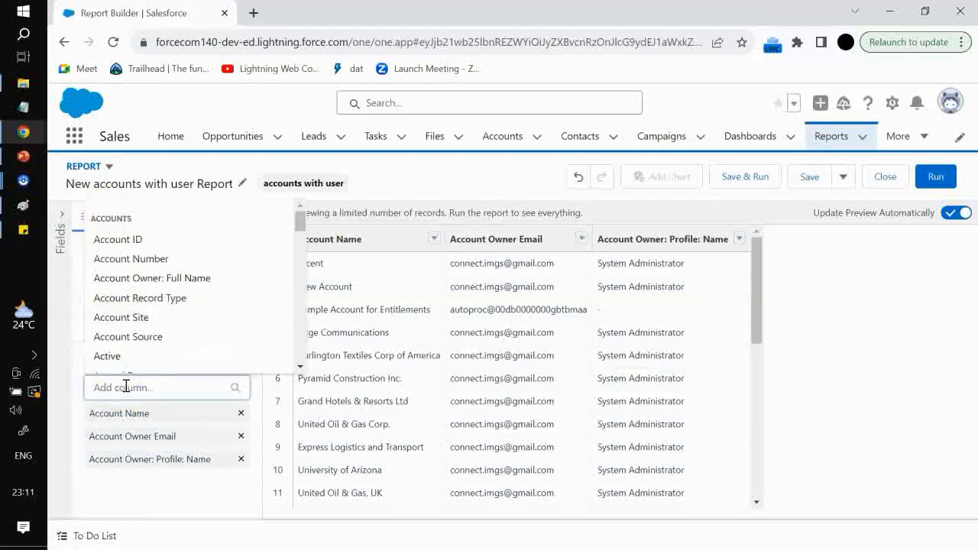
click(395, 169)
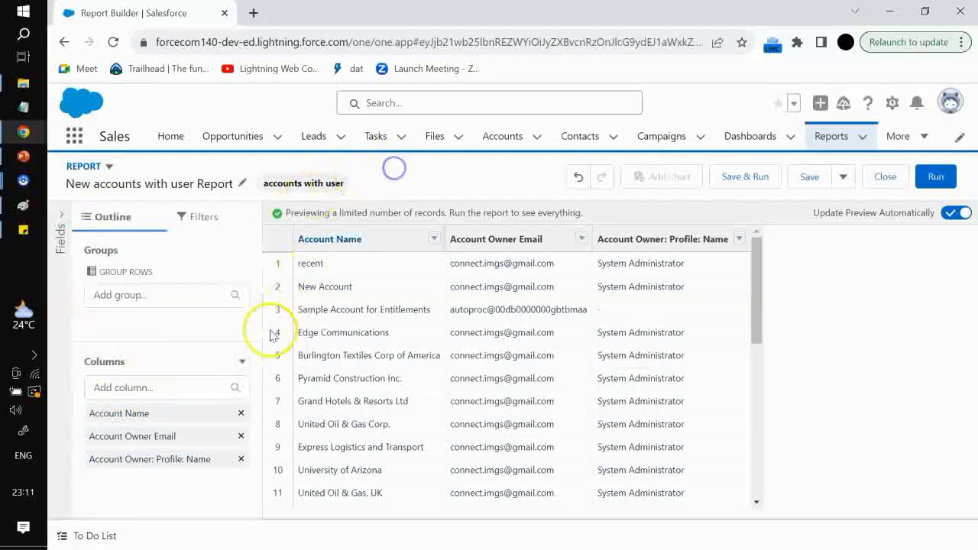
click(174, 385)
click(69, 222)
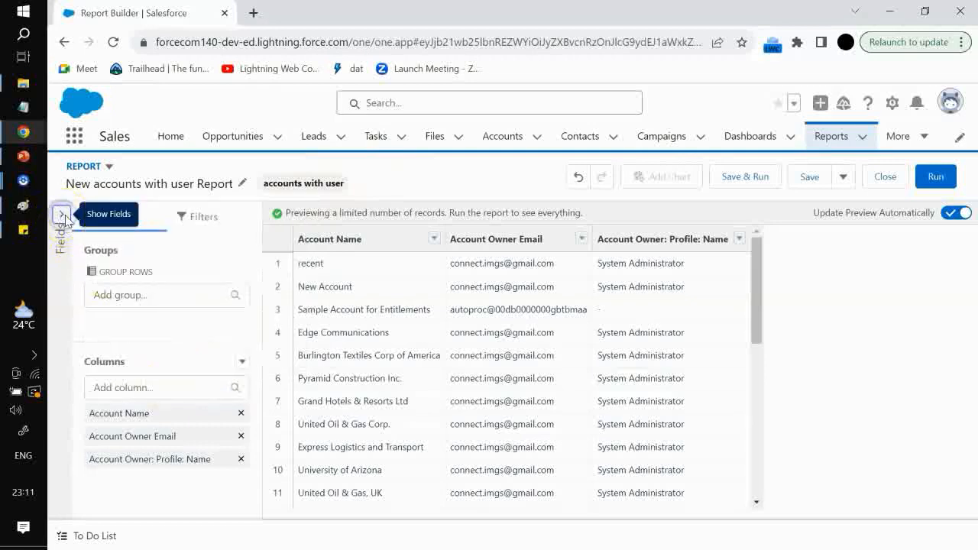
click(65, 217)
click(297, 415)
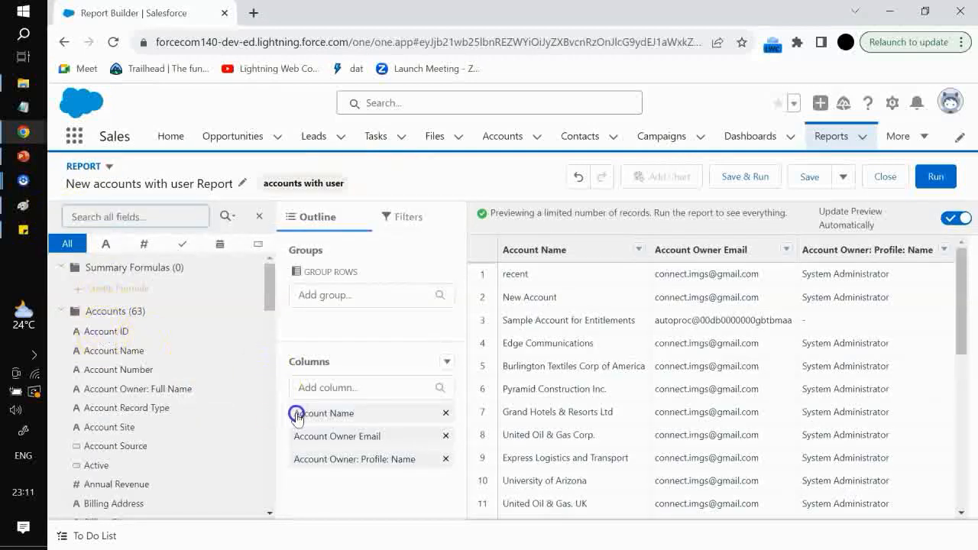
drag(113, 332, 307, 408)
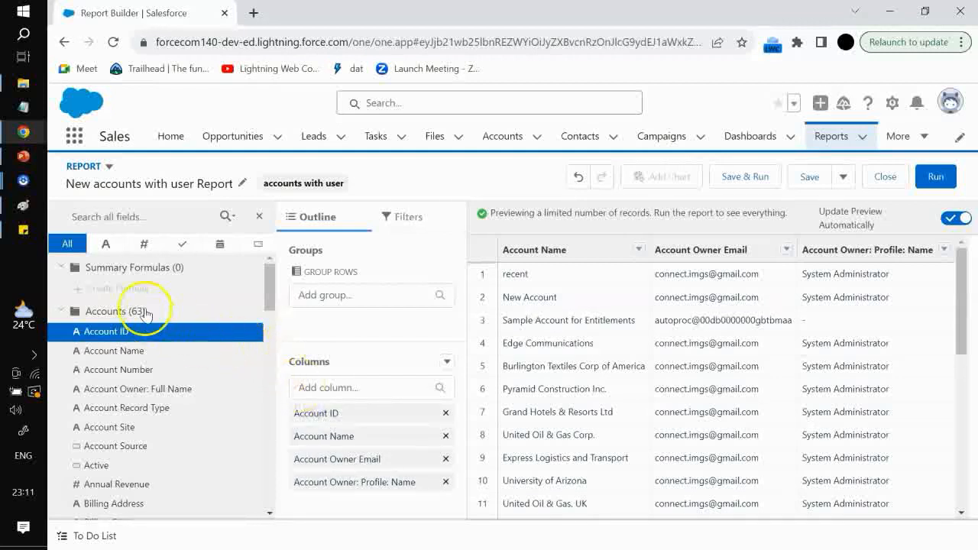
click(260, 217)
click(260, 217)
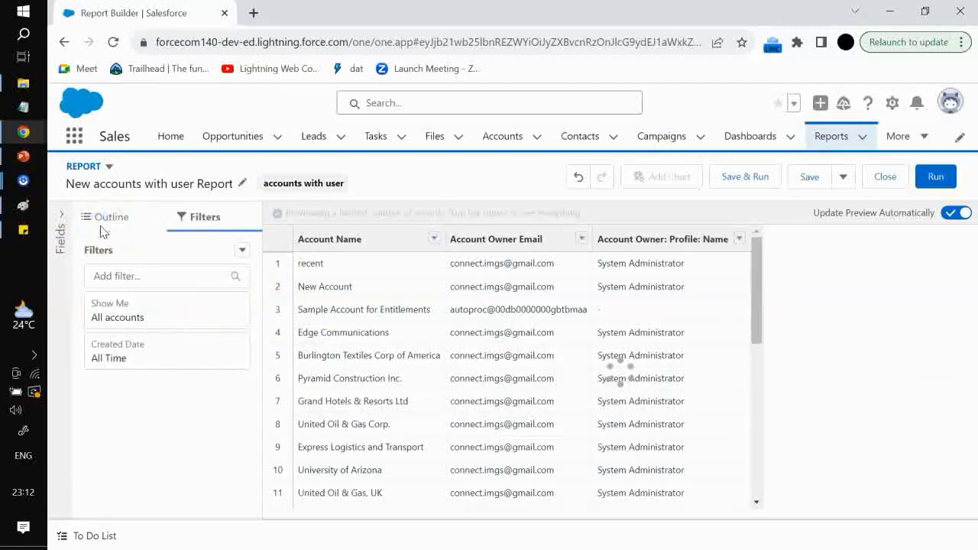
click(104, 219)
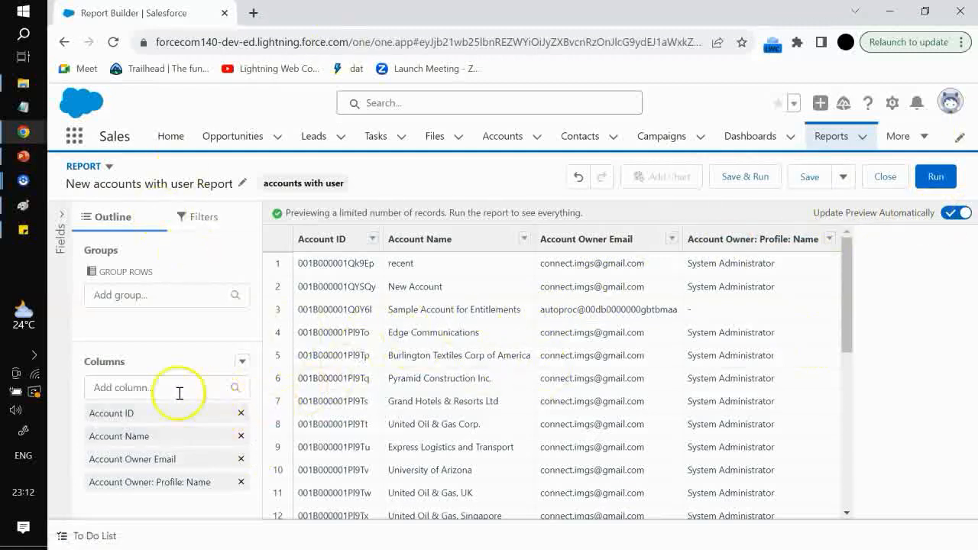
Add the Account Owner: Company Name column, and open the group field list without choosing a group
click(141, 387)
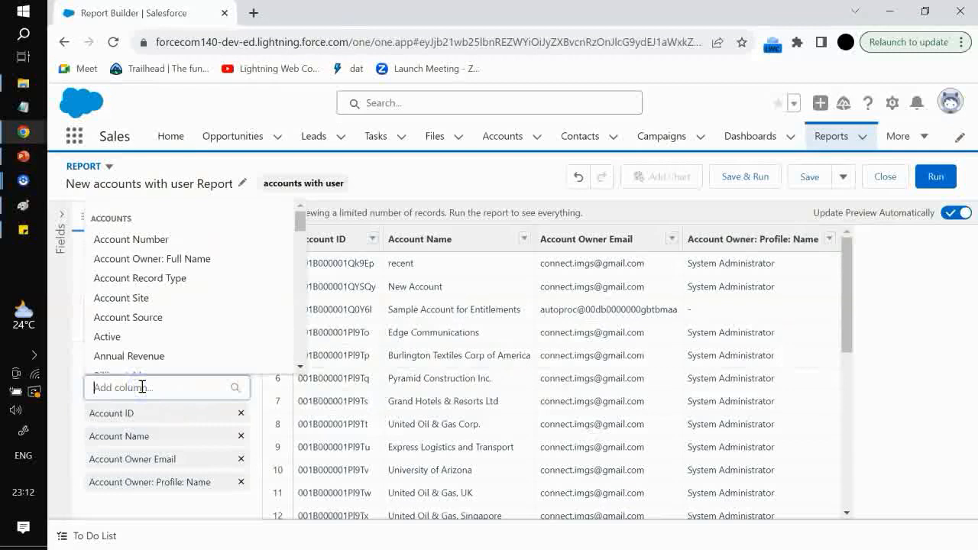
text(owner)
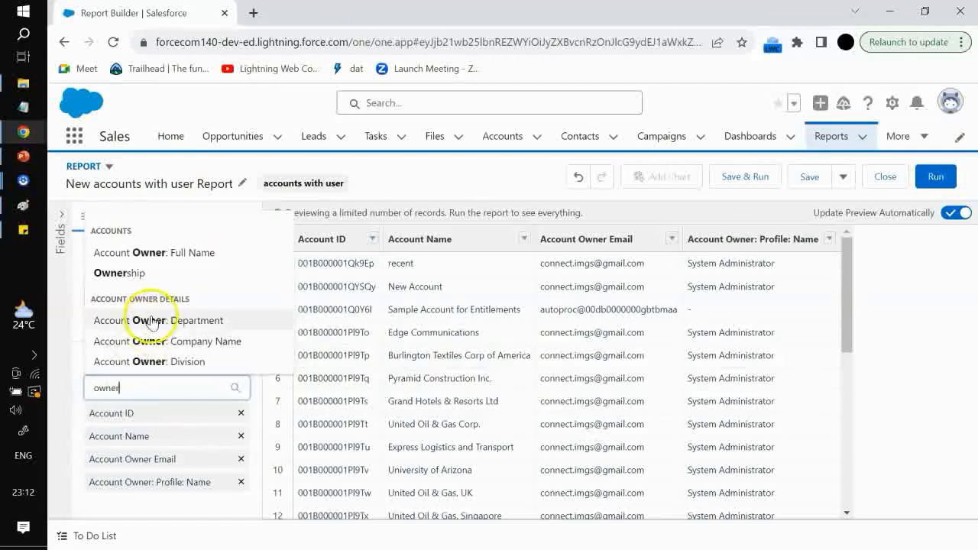
click(149, 342)
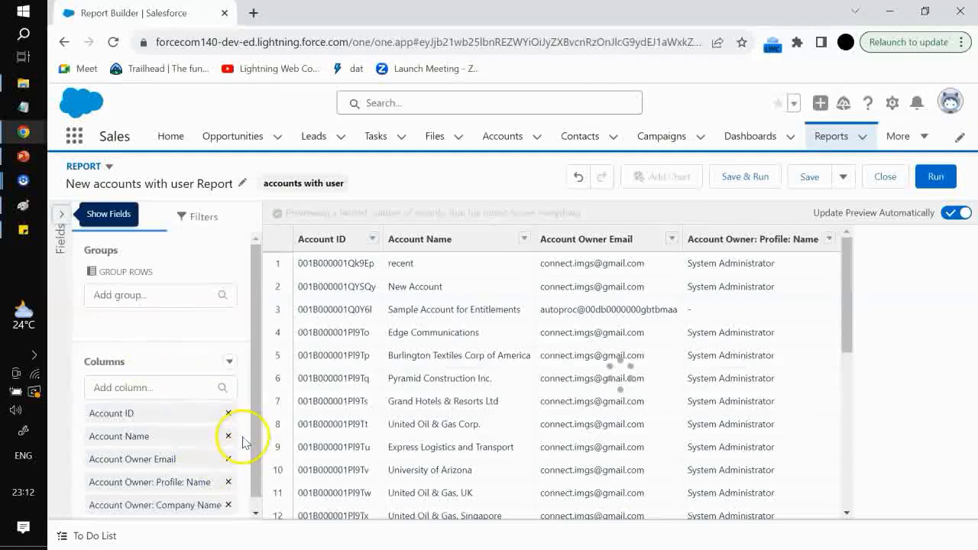
drag(255, 361, 257, 374)
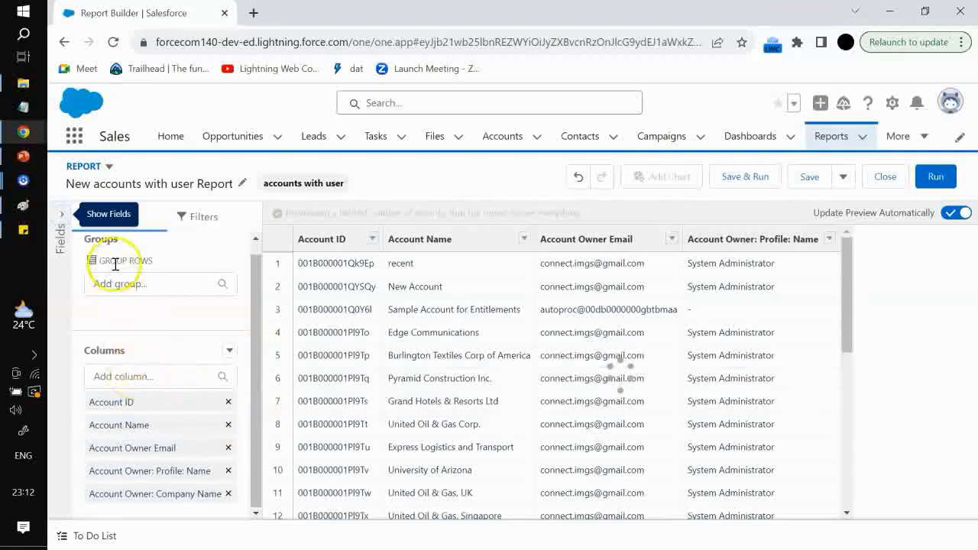
click(136, 282)
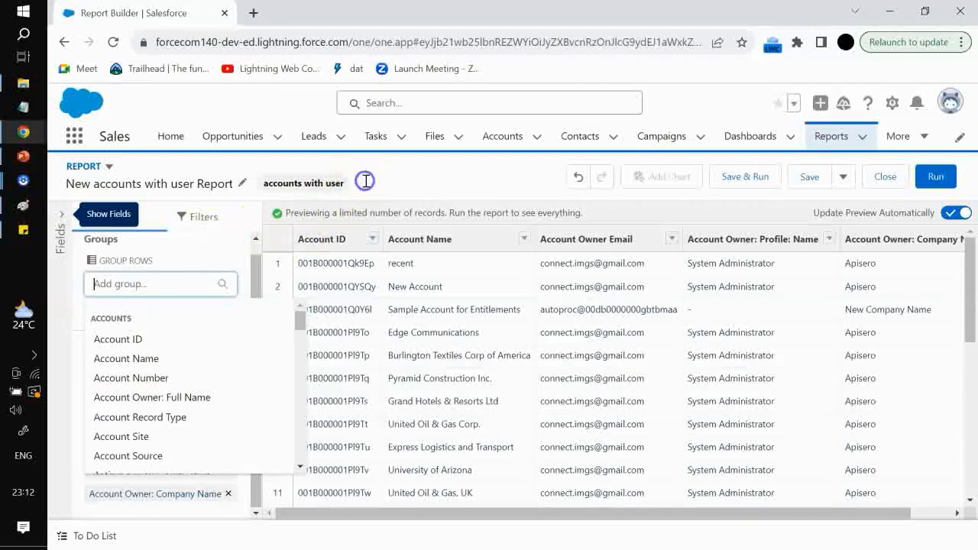
click(173, 273)
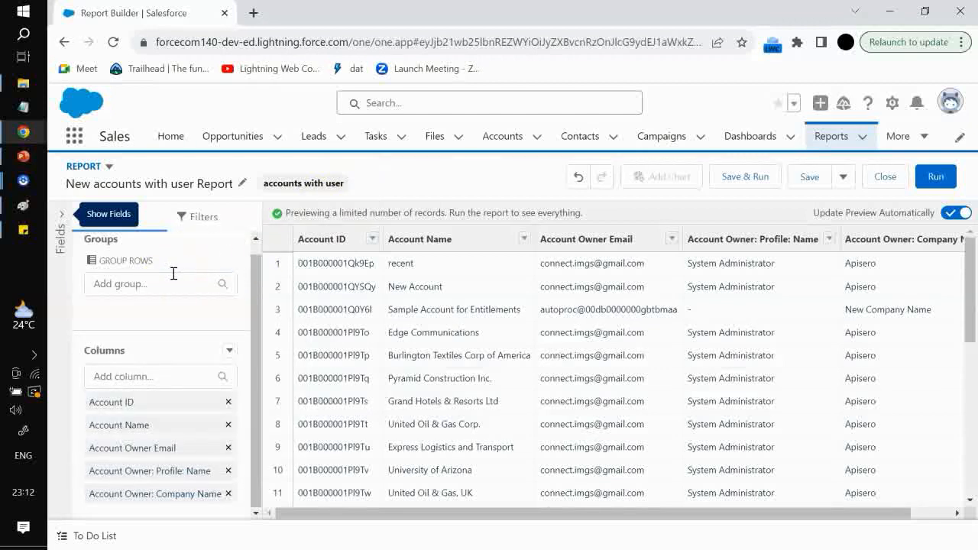
Switch to Paint and start a new blank canvas without saving the current drawing
click(23, 205)
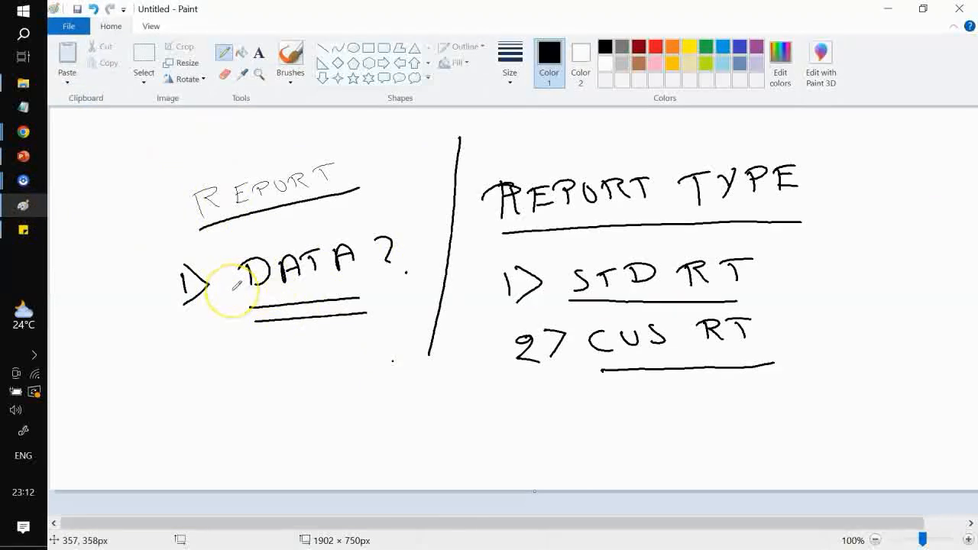
key(ctrl+n)
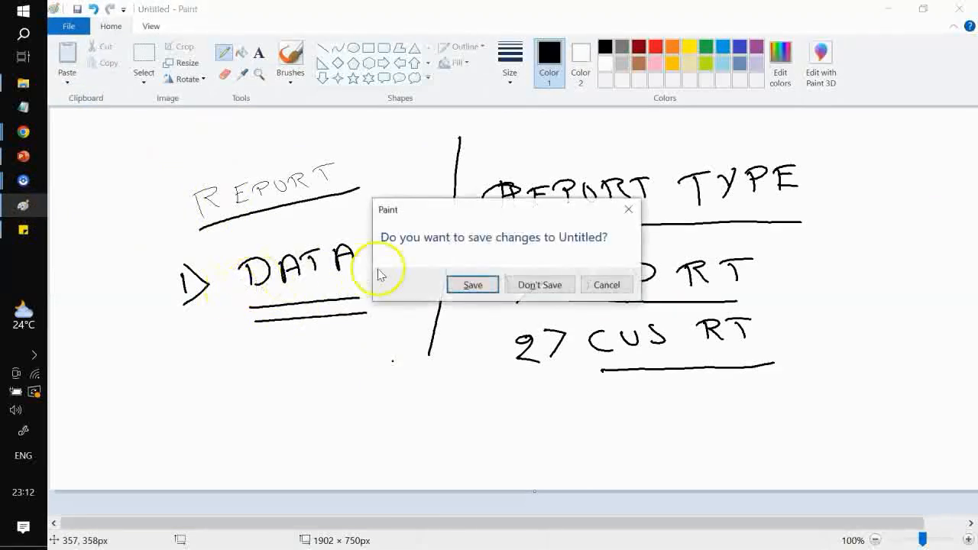
click(525, 285)
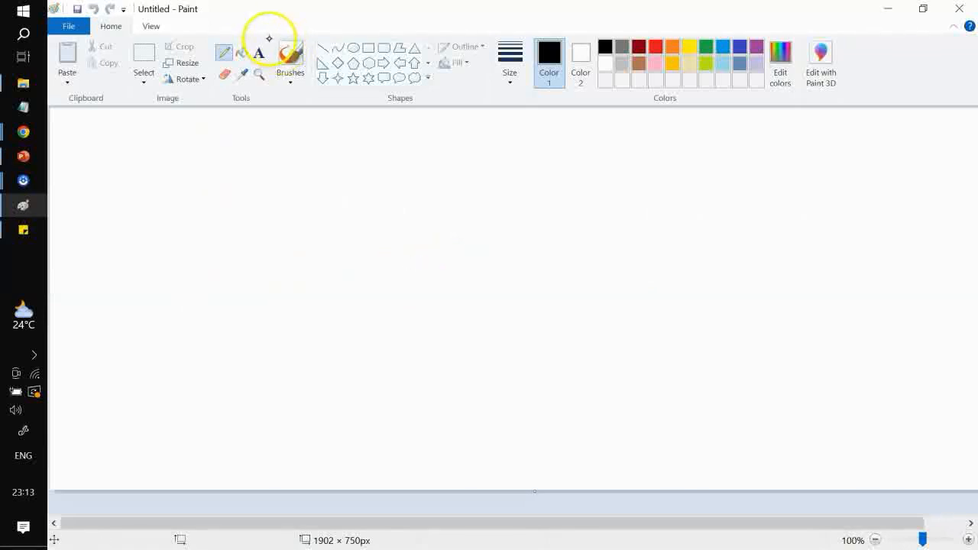
Write the heading REPORT FORMATS with the pencil and underline it
mouse_move(275, 129)
mouse_down()
mouse_move(281, 166)
mouse_move(280, 143)
mouse_move(577, 127)
mouse_up()
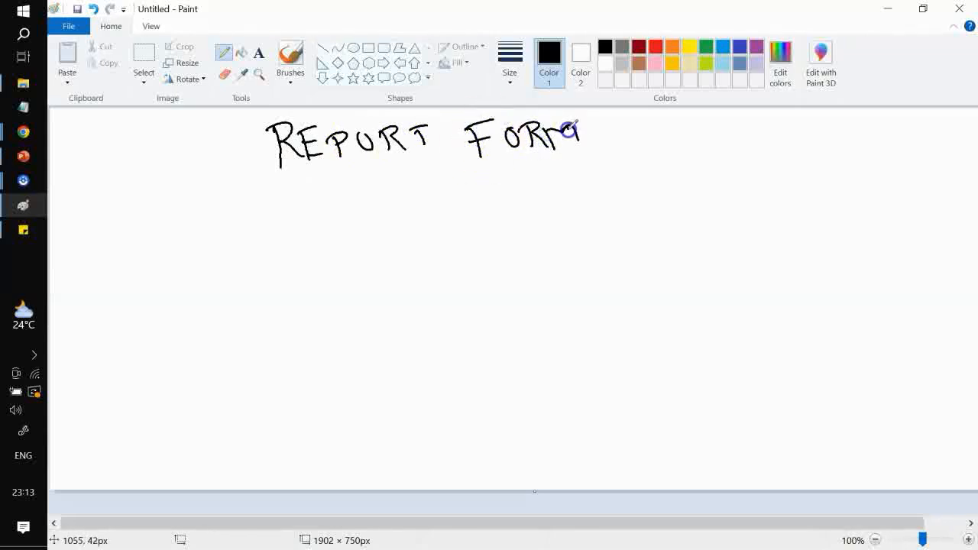
drag(298, 185, 509, 160)
drag(662, 162, 664, 162)
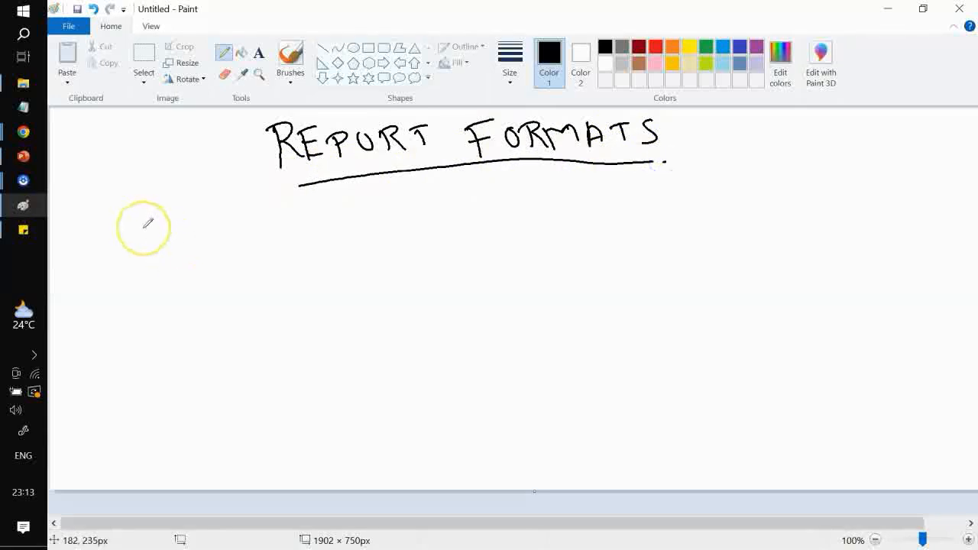
Write the first two items: 1) TABULAR and 2) SUMMARY (ROWS)
mouse_move(23, 208)
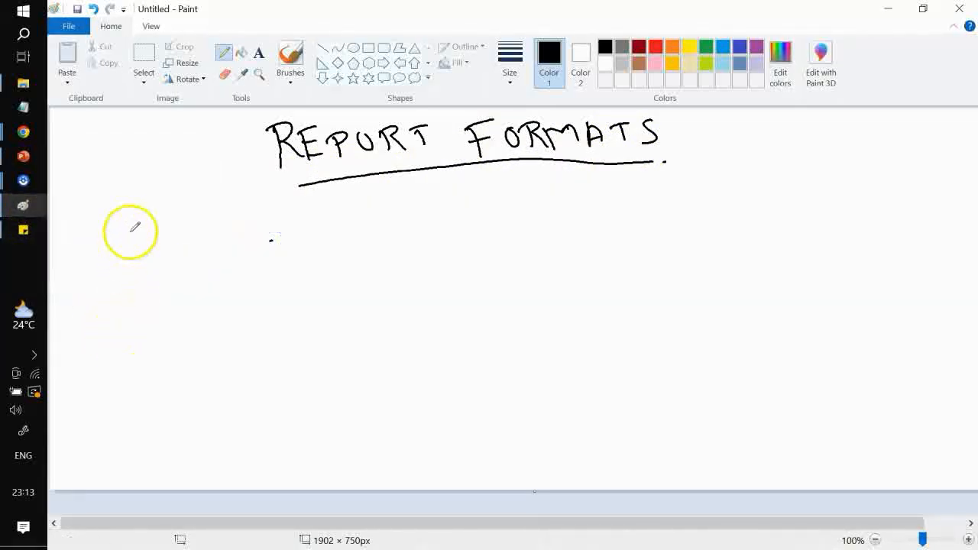
mouse_move(124, 233)
mouse_down()
mouse_move(138, 256)
mouse_move(183, 259)
mouse_up()
drag(165, 240, 217, 234)
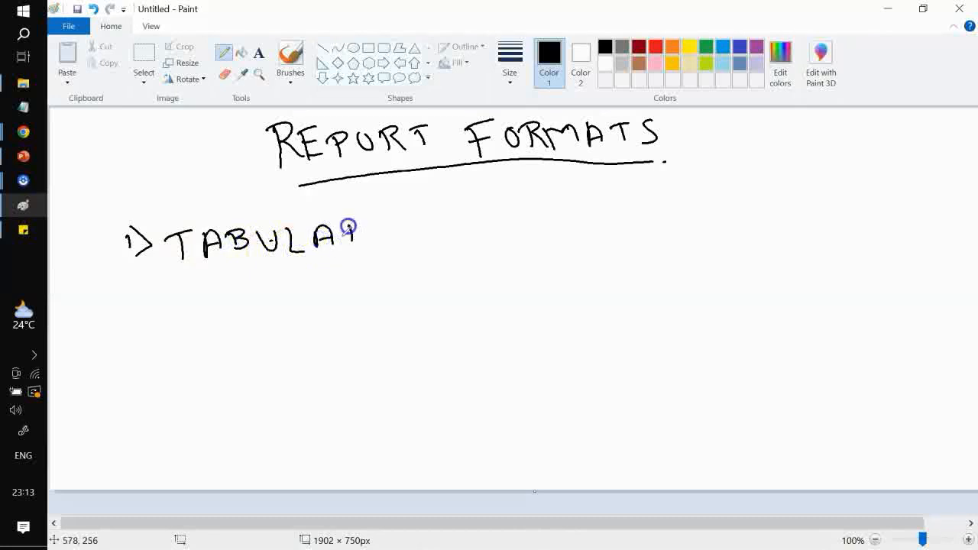
drag(347, 227, 372, 243)
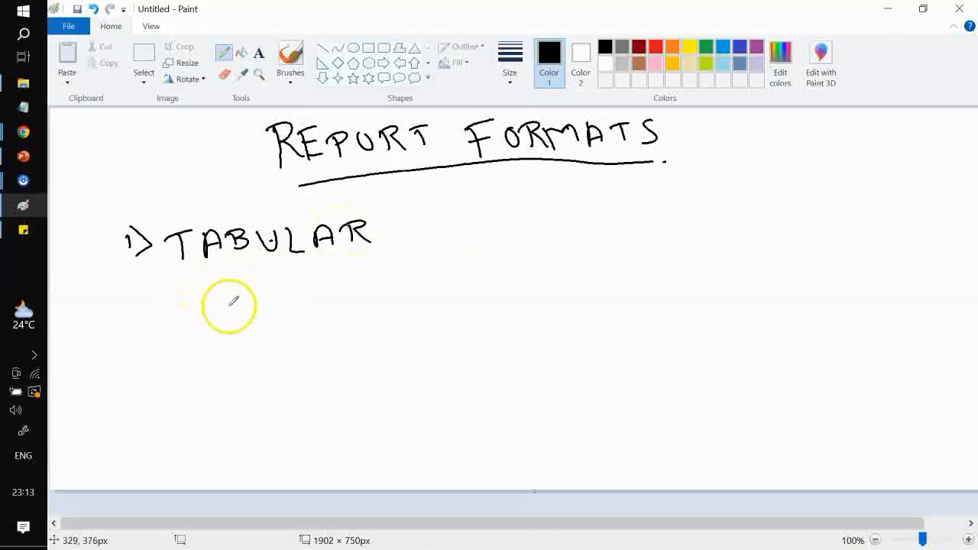
drag(523, 224, 515, 225)
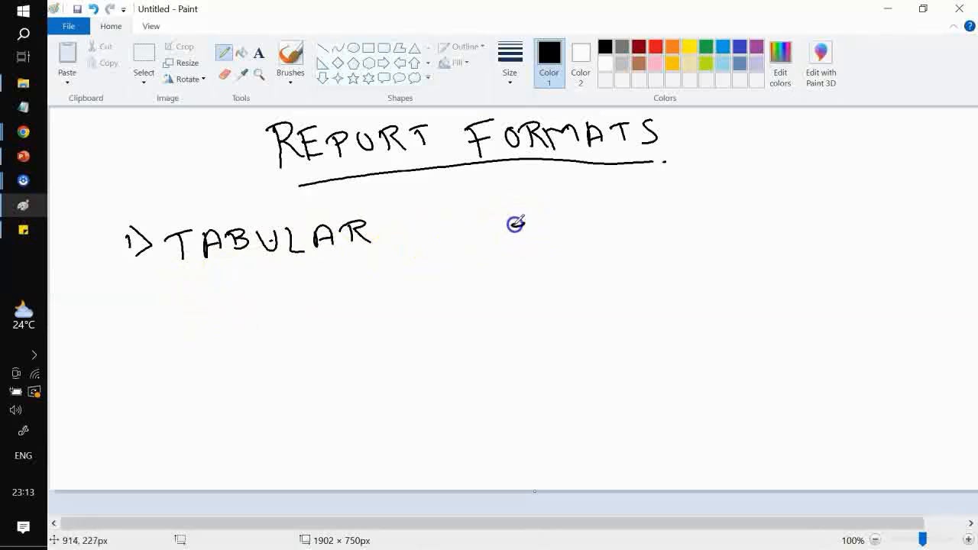
mouse_move(594, 221)
mouse_down()
mouse_move(595, 243)
mouse_move(628, 229)
mouse_up()
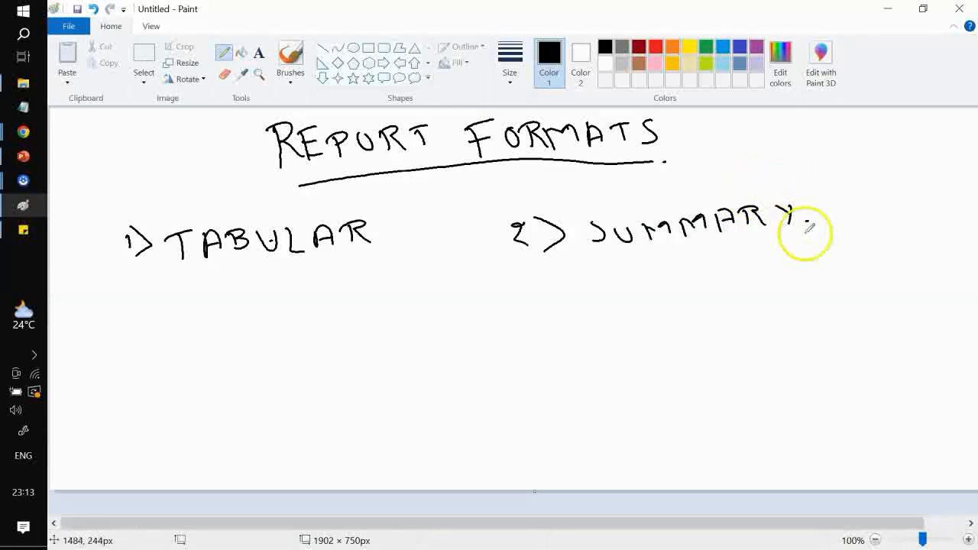
drag(828, 198, 817, 221)
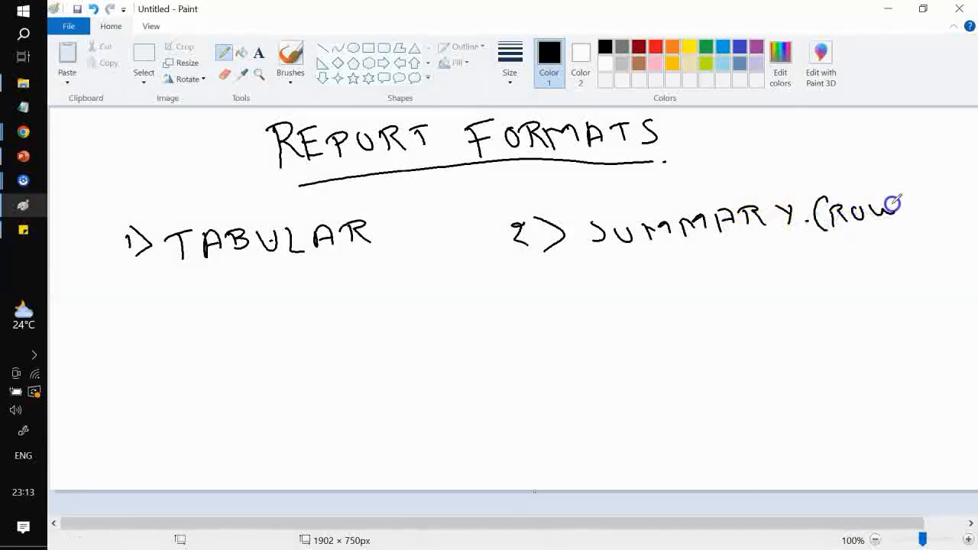
drag(906, 200, 913, 206)
drag(927, 188, 921, 224)
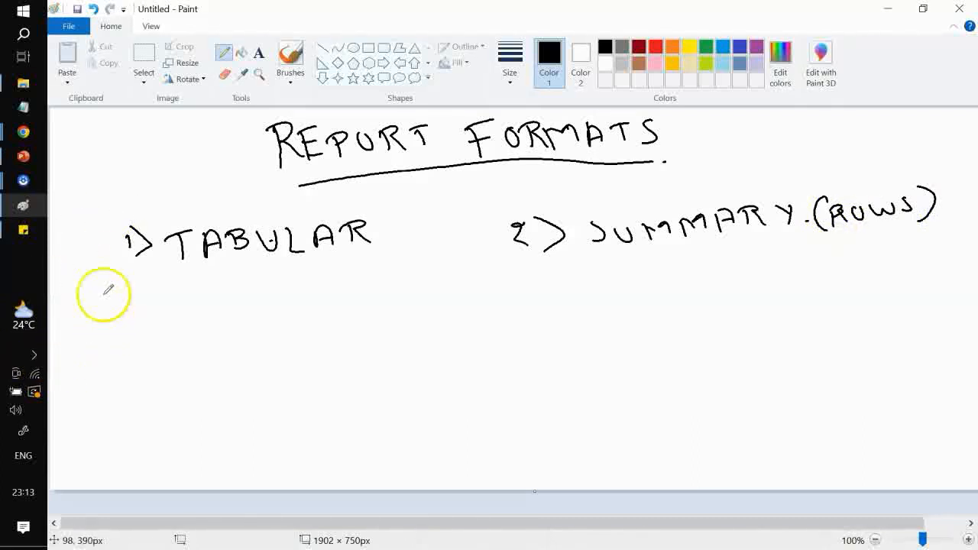
Write the third item 3) MATRIX (ROW, COLUMN) below TABULAR
mouse_move(128, 346)
mouse_down()
mouse_move(157, 365)
mouse_move(205, 348)
mouse_up()
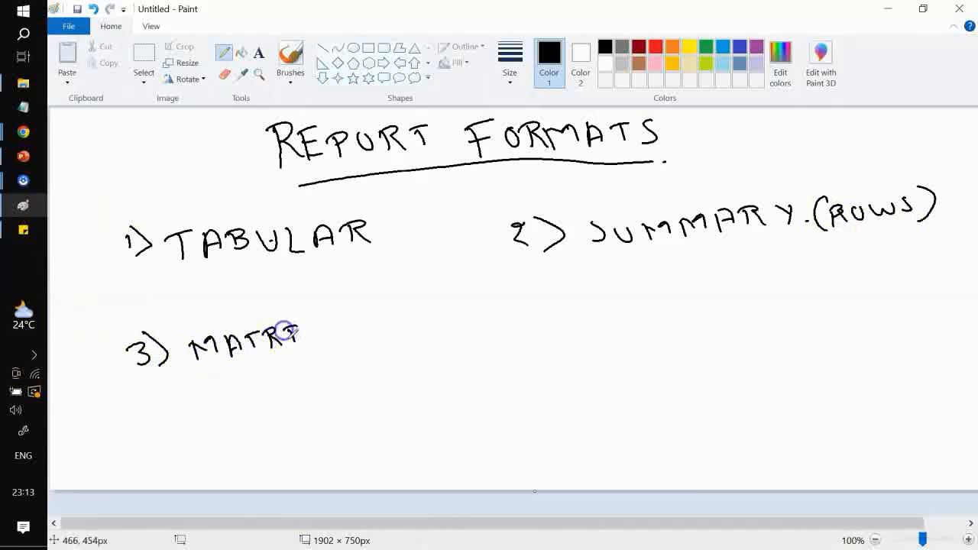
mouse_move(308, 329)
mouse_down()
mouse_move(319, 340)
mouse_move(366, 344)
mouse_move(447, 310)
mouse_up()
drag(463, 321, 460, 330)
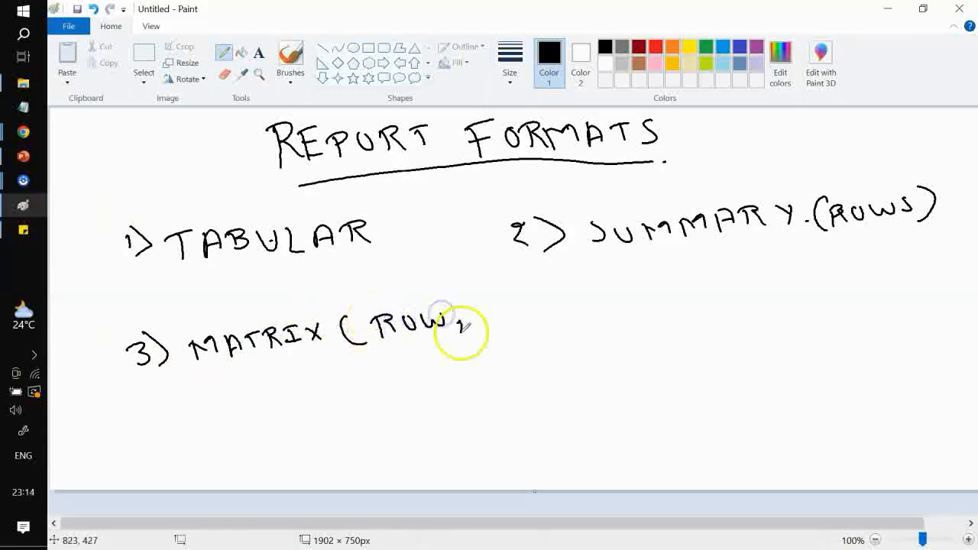
drag(402, 359, 405, 365)
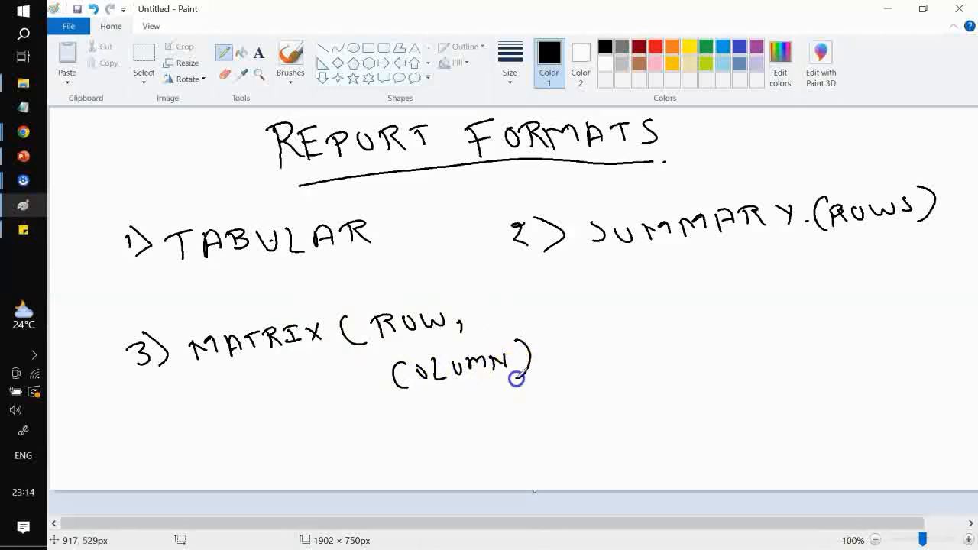
drag(564, 314, 575, 336)
Write the fourth item 4) JOINED and draw a line beneath it
drag(581, 307, 597, 338)
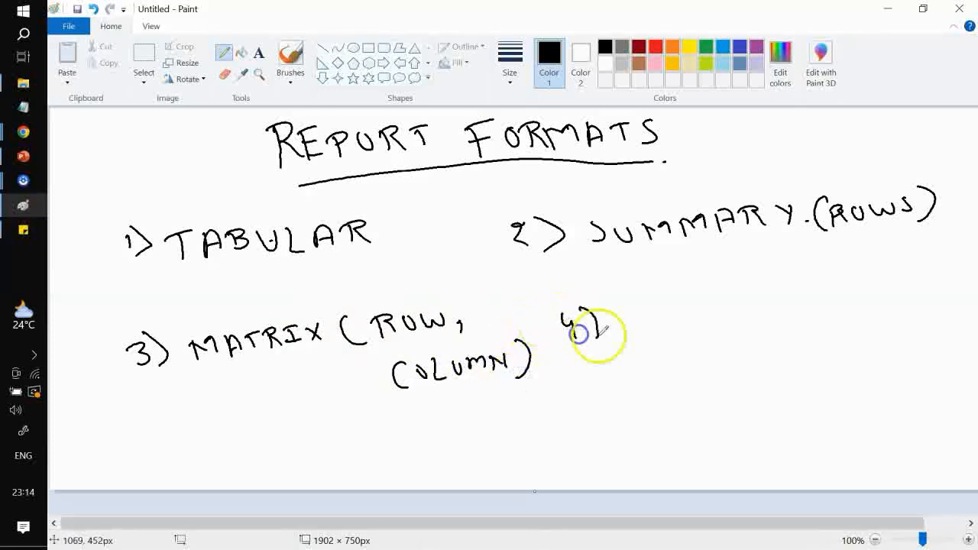
drag(632, 310, 625, 333)
drag(615, 311, 642, 308)
drag(663, 309, 666, 309)
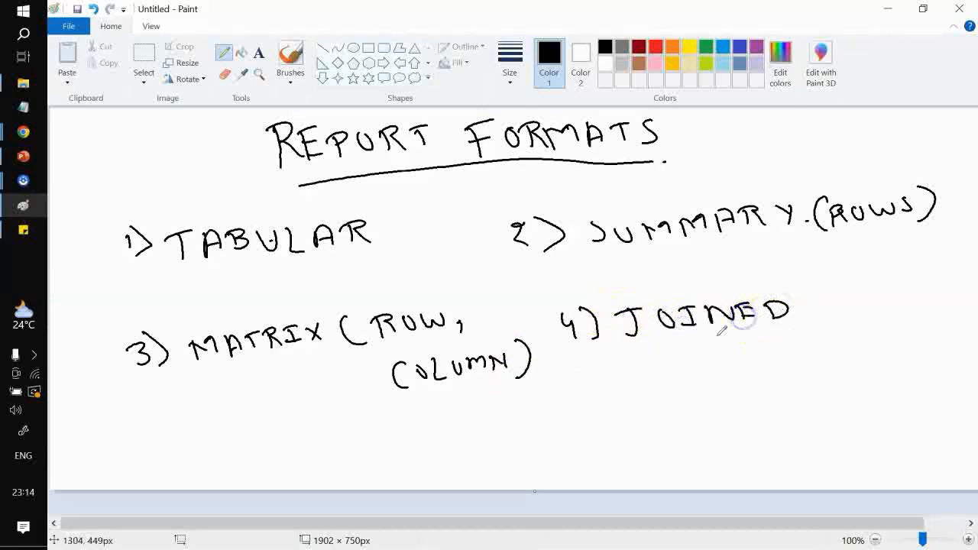
drag(640, 370, 674, 380)
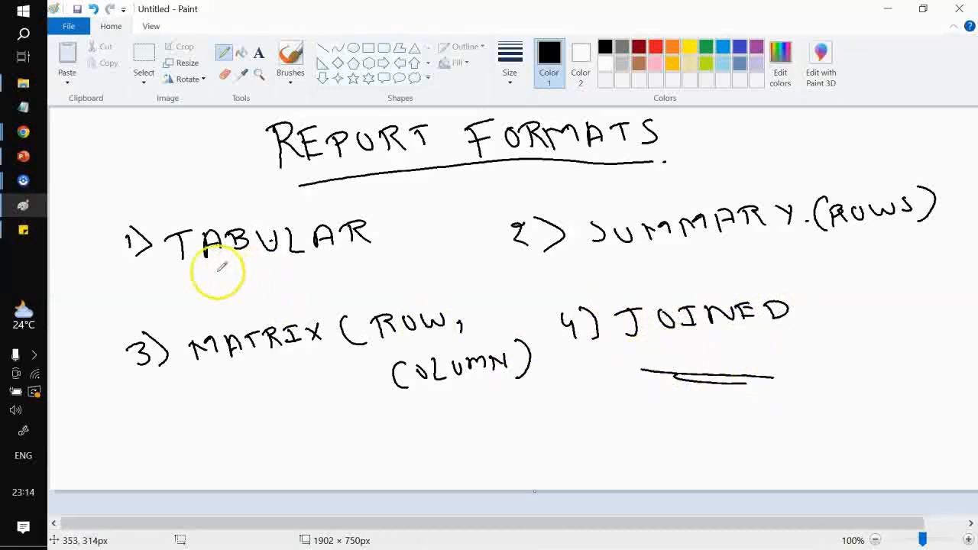
Underline the words TABULAR, SUMMARY and JOINED
drag(184, 278, 267, 273)
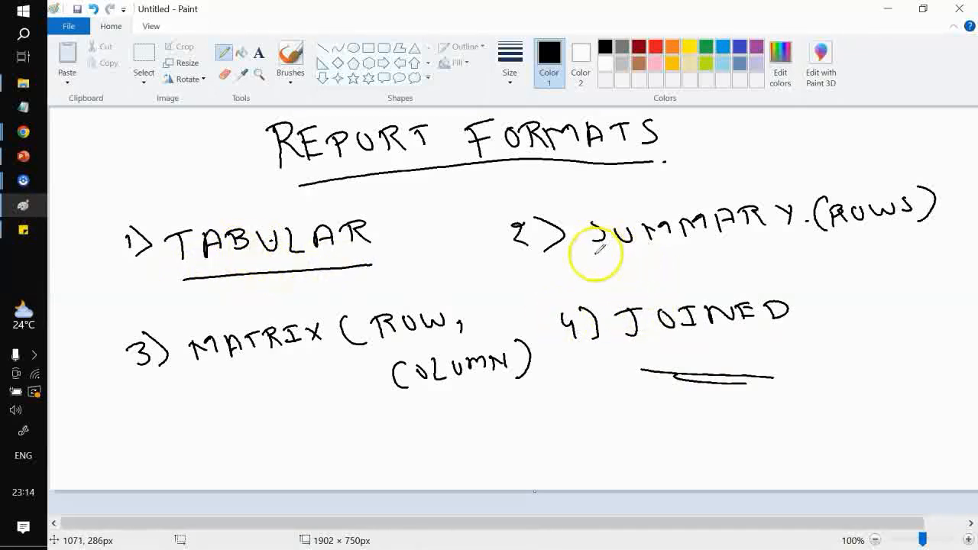
drag(594, 250, 774, 250)
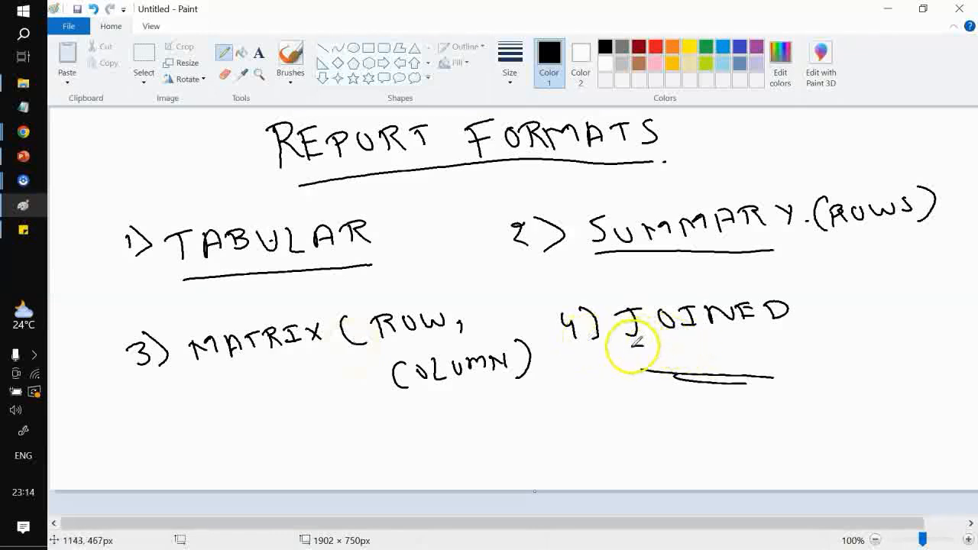
drag(632, 345, 781, 334)
Sketch two joined boxes under JOINED and label each one as a separate report block
drag(676, 410, 678, 443)
mouse_move(676, 403)
mouse_down()
mouse_move(736, 384)
mouse_move(681, 434)
mouse_up()
mouse_move(737, 385)
mouse_down()
mouse_move(749, 420)
mouse_move(808, 425)
mouse_move(745, 419)
mouse_up()
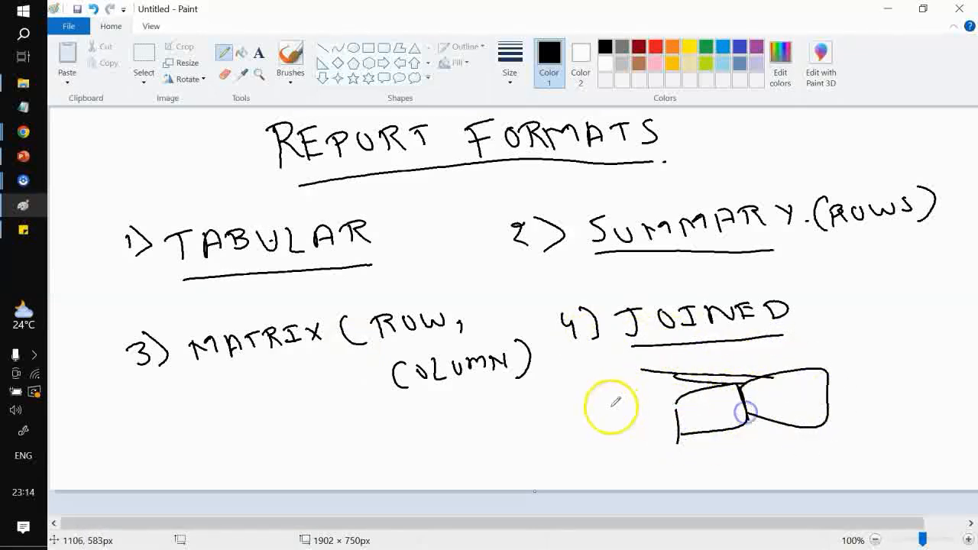
mouse_move(661, 407)
mouse_down()
mouse_move(644, 415)
mouse_move(692, 411)
mouse_up()
drag(775, 363, 778, 373)
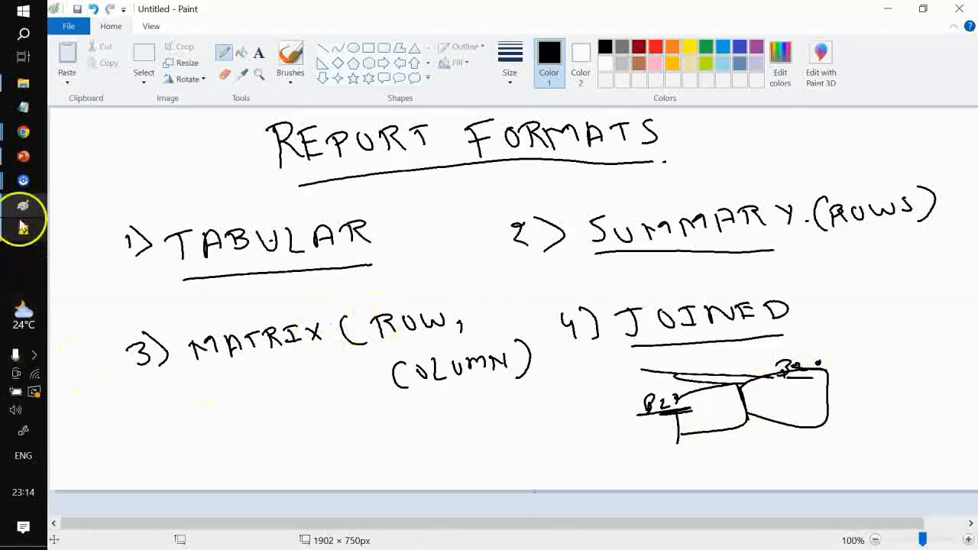
Return to the Salesforce report builder and save the report with the name test
mouse_move(24, 132)
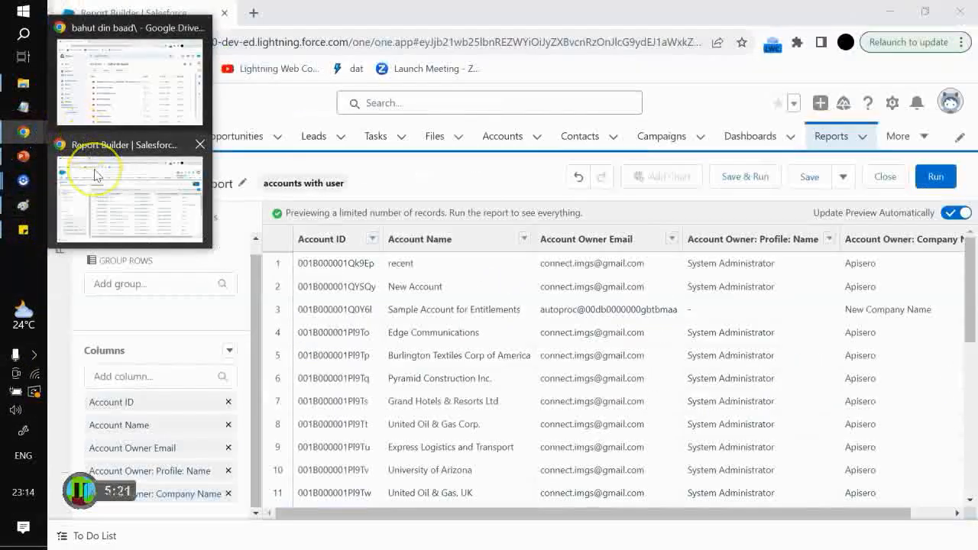
click(97, 177)
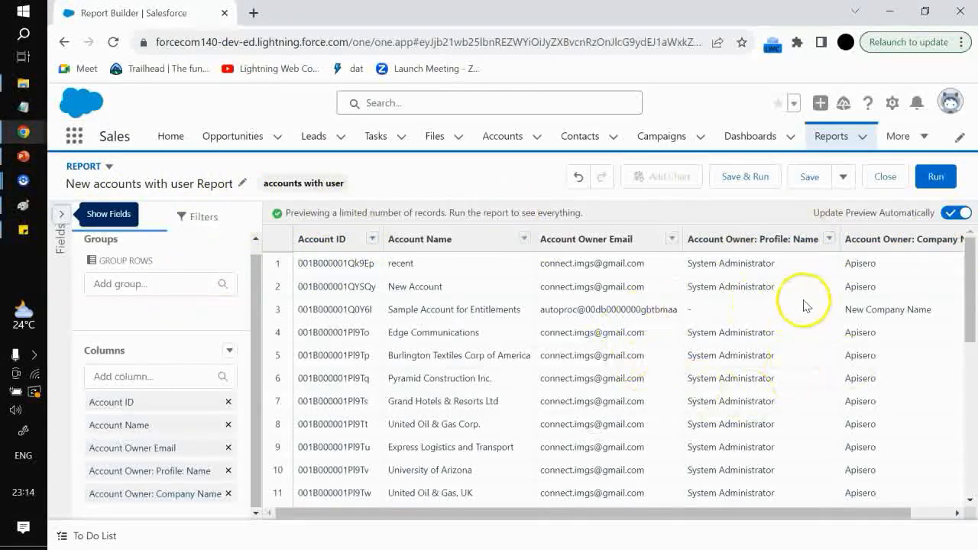
click(742, 179)
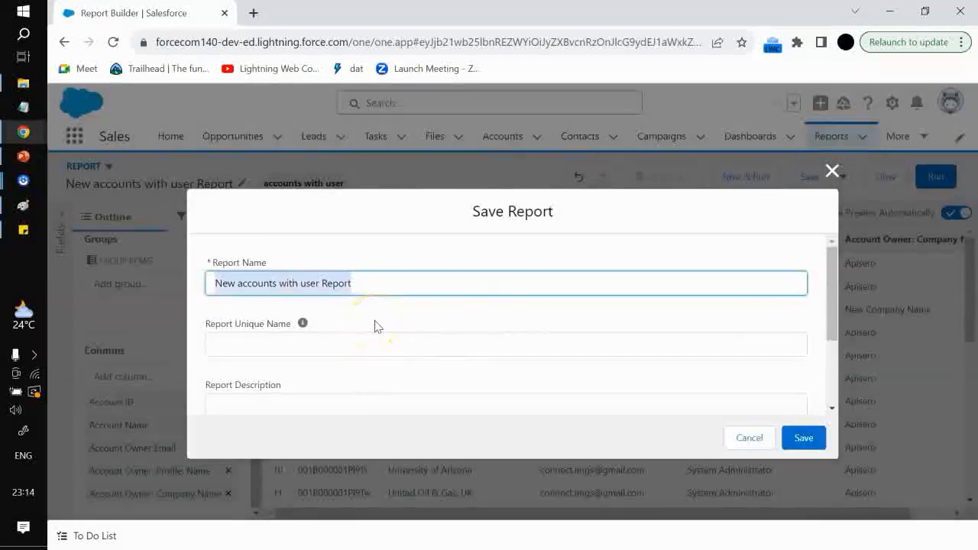
text(test)
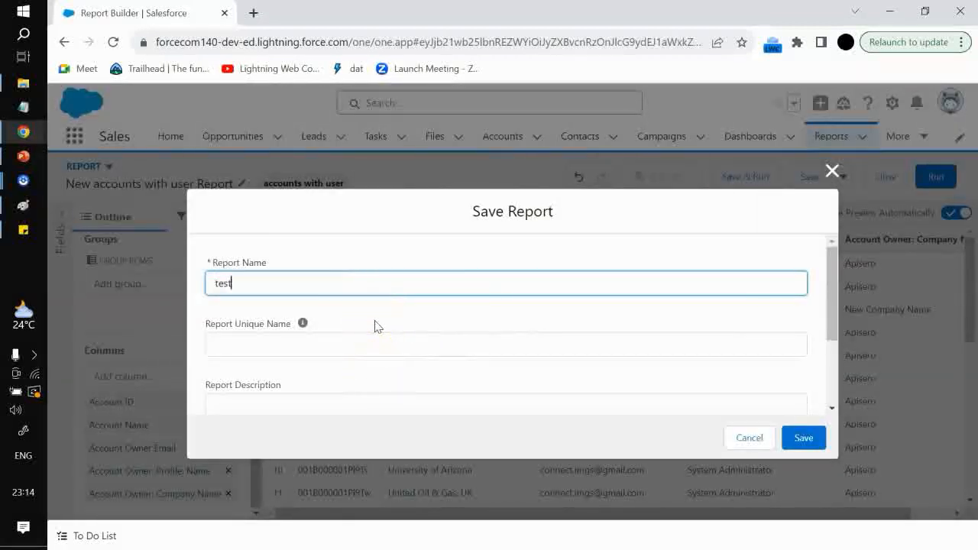
click(810, 437)
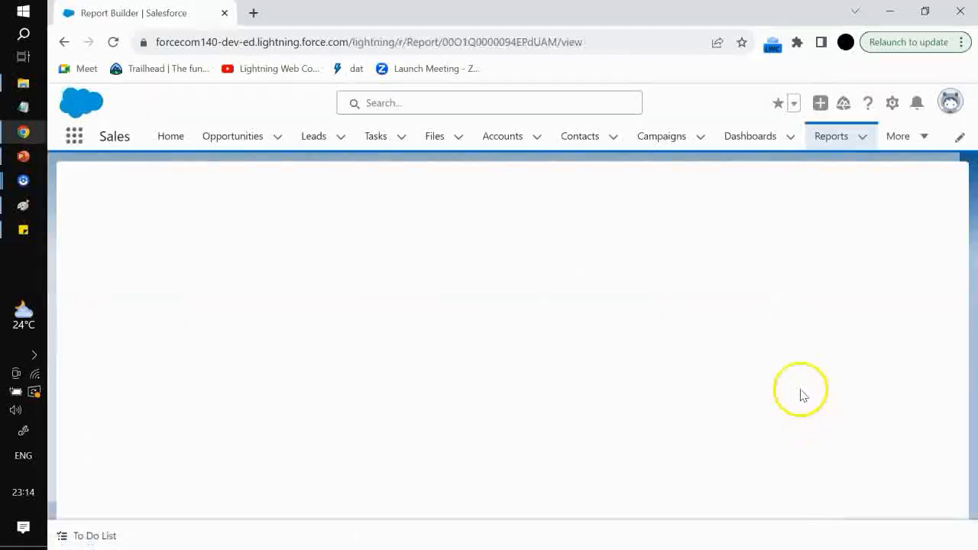
Enable inline field editing on the saved report and select a few cells in the first row
click(678, 179)
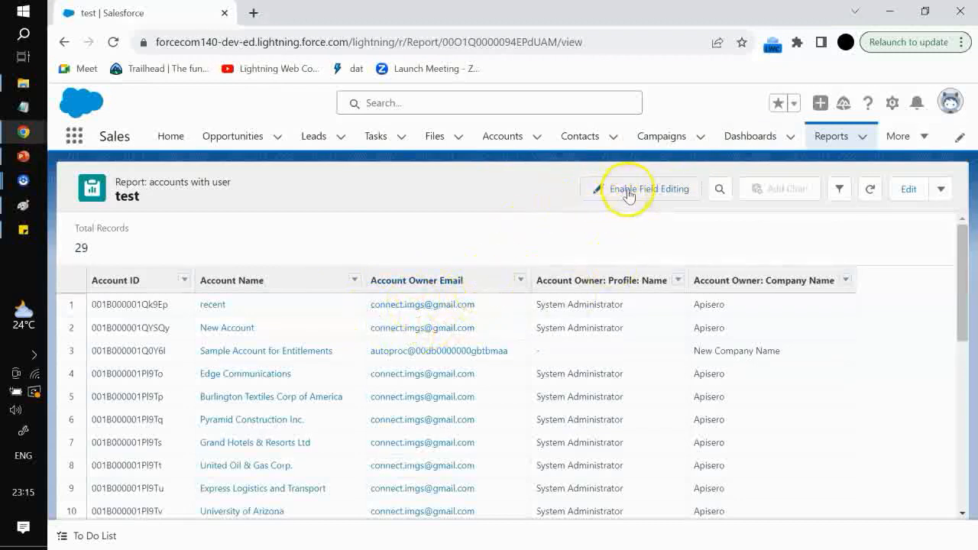
click(655, 188)
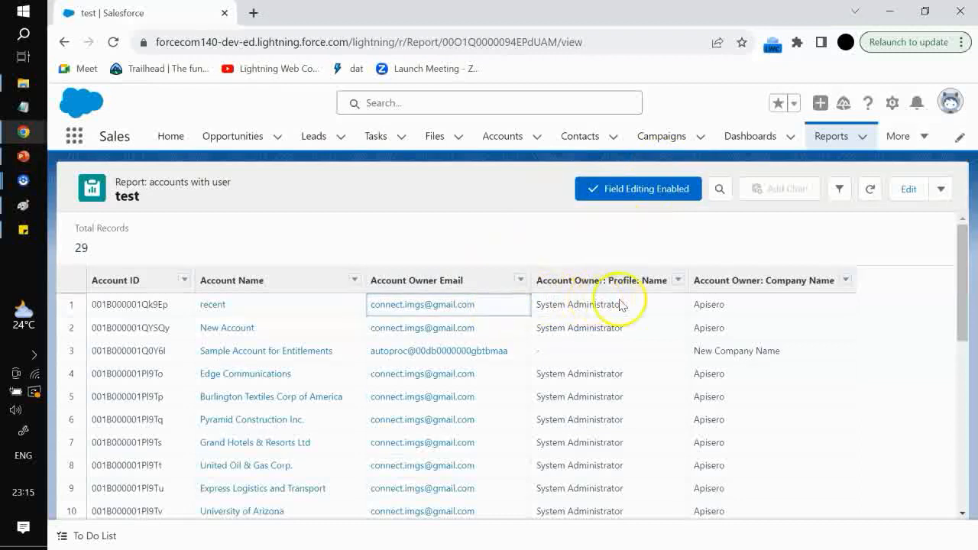
click(621, 379)
click(740, 303)
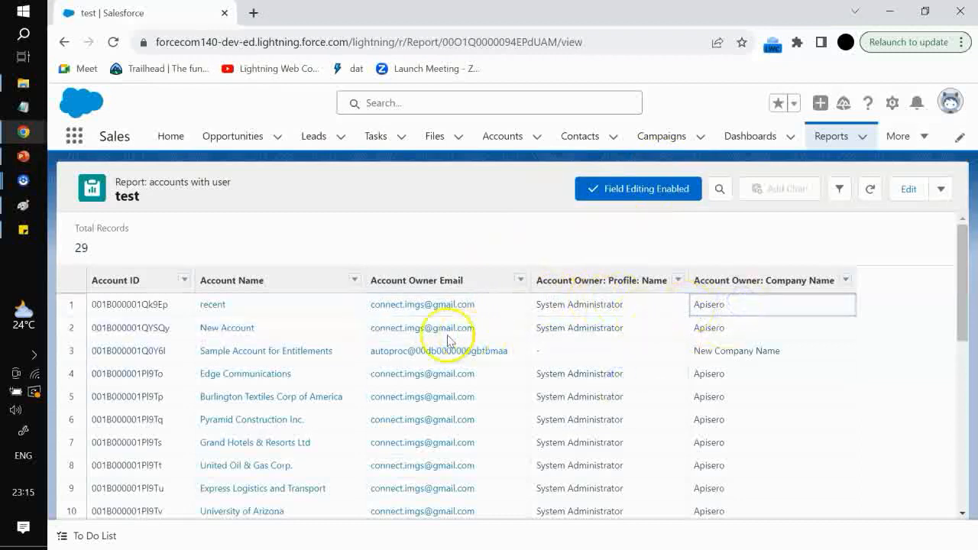
click(278, 304)
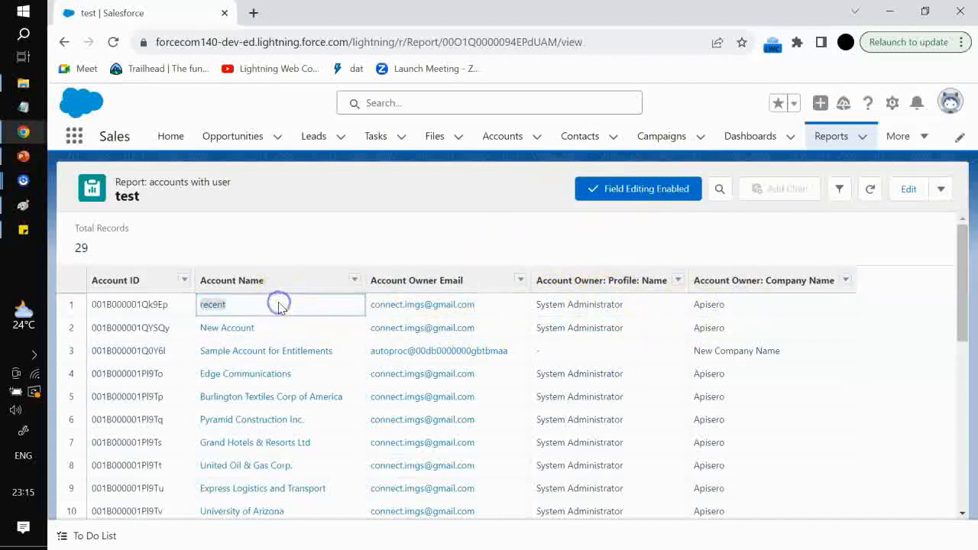
click(607, 188)
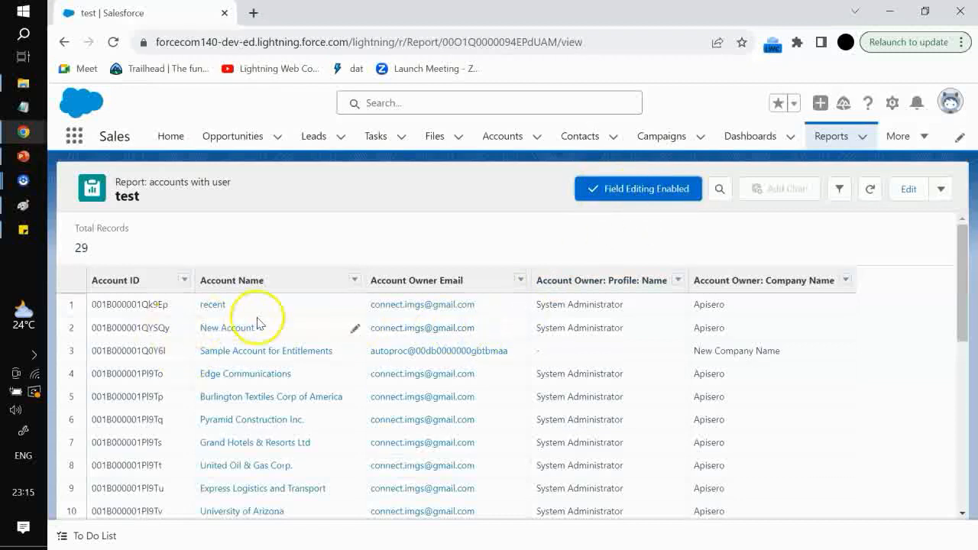
Edit the first account's name inline to recent1 and save the change
click(354, 305)
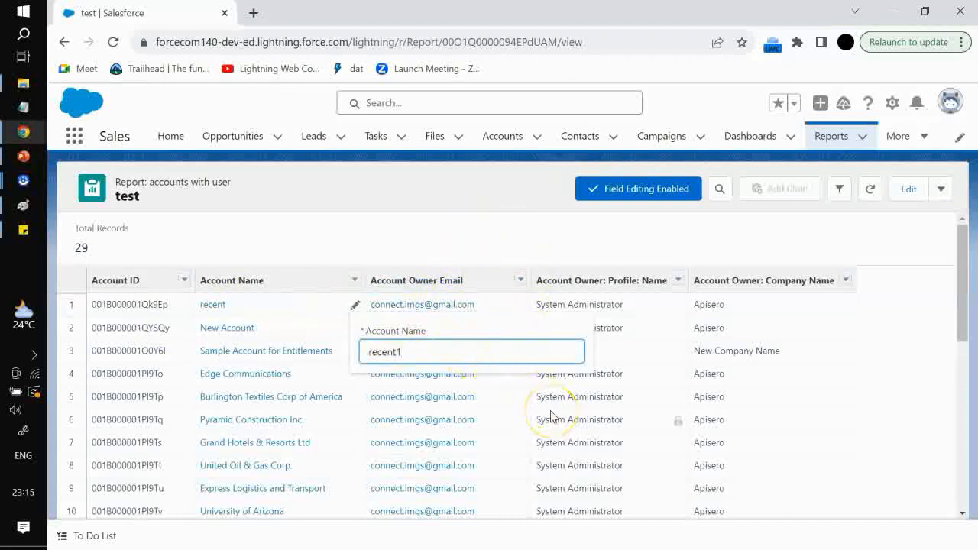
click(539, 402)
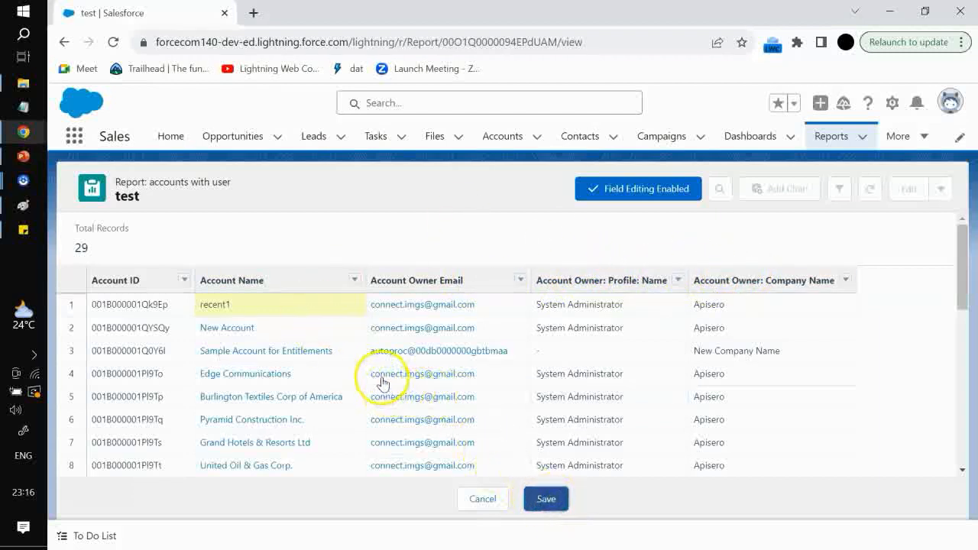
click(544, 499)
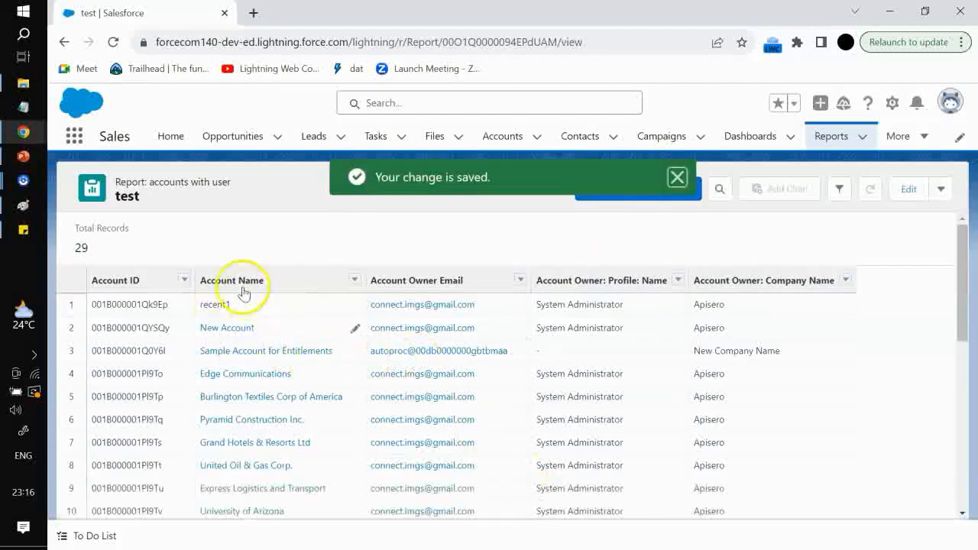
Open the report's filter panel and look through the options in the save menu
click(676, 177)
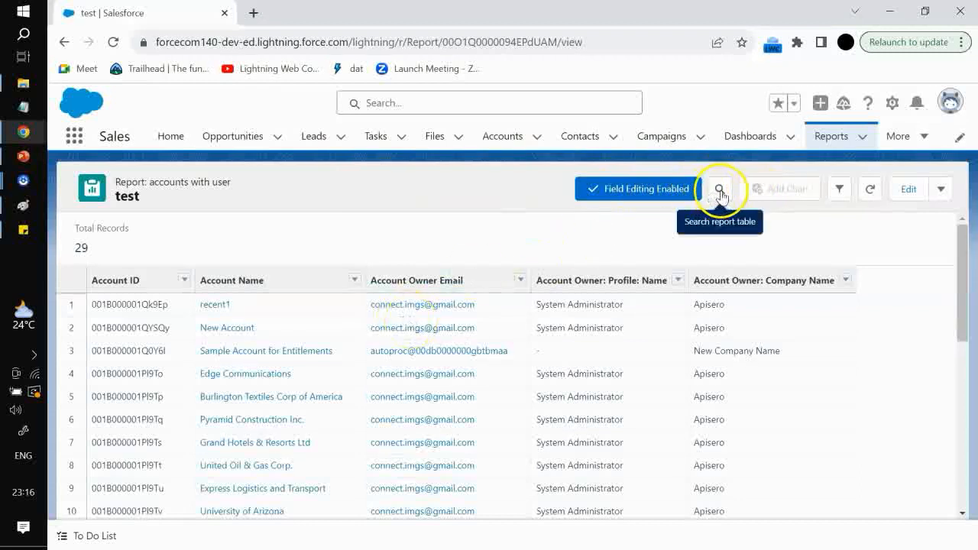
click(838, 189)
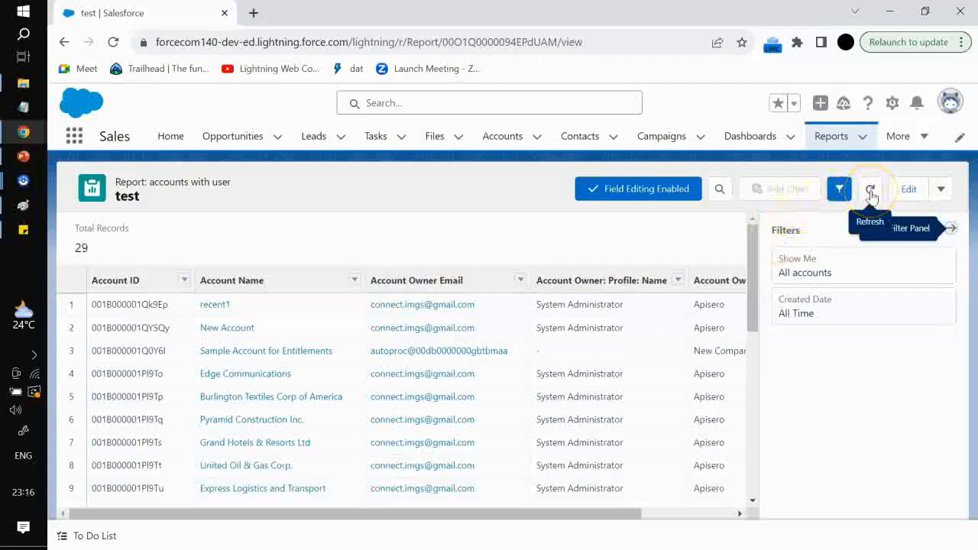
click(941, 191)
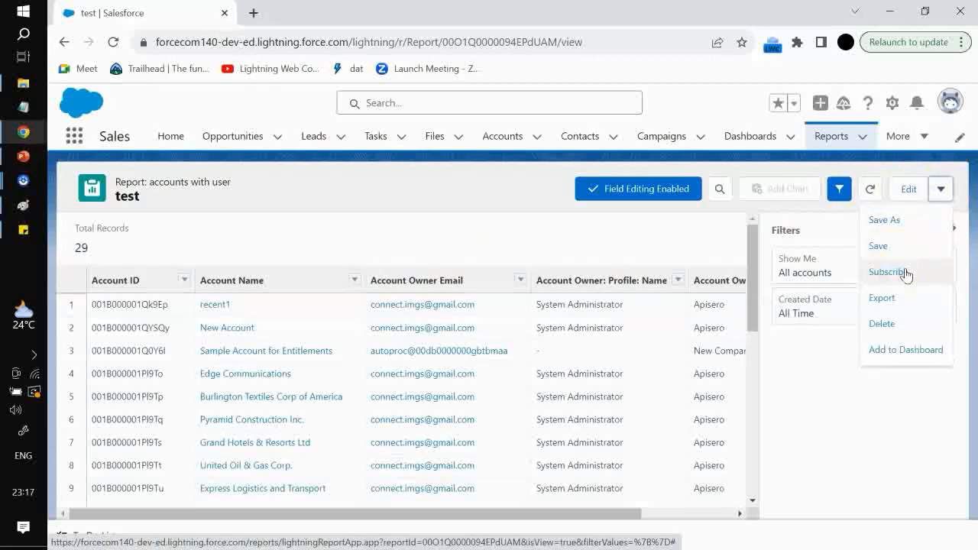
click(891, 293)
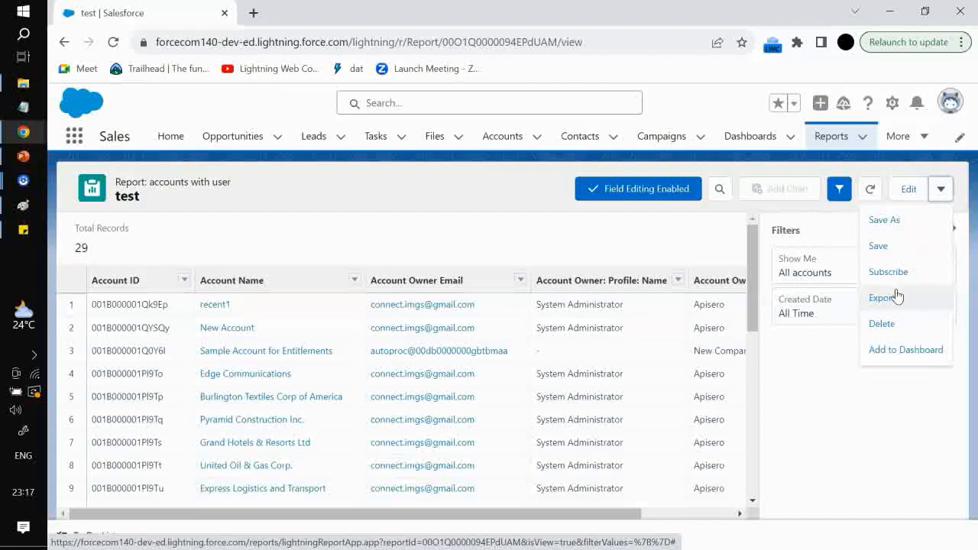
click(891, 351)
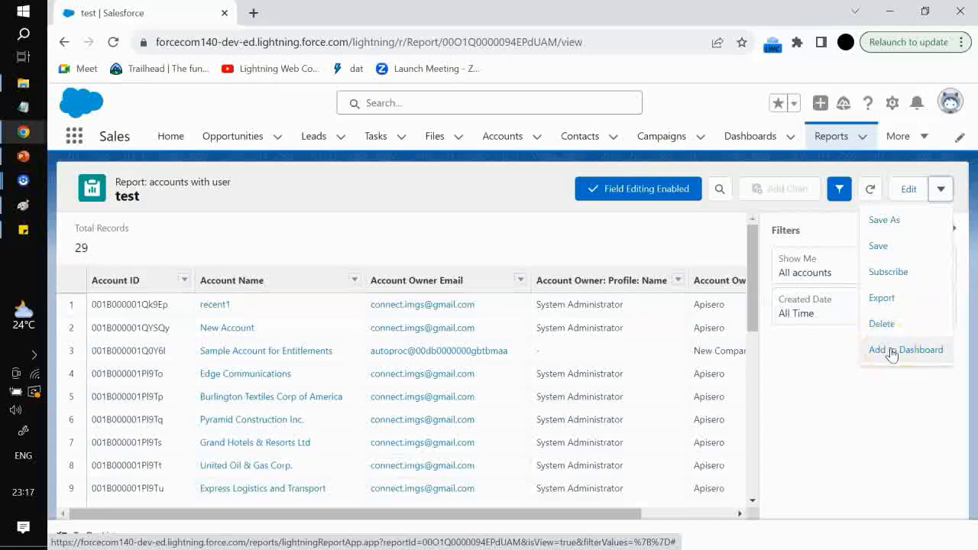
click(897, 222)
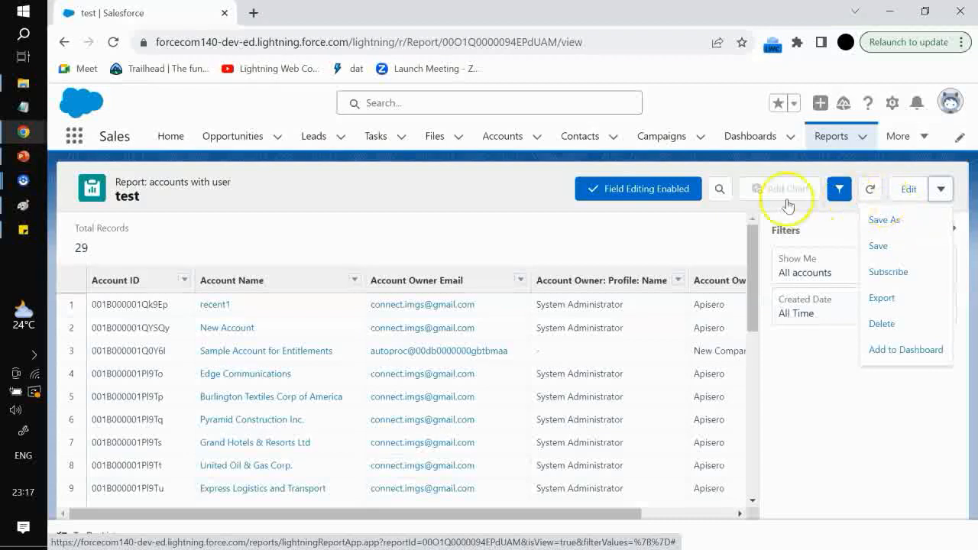
click(343, 234)
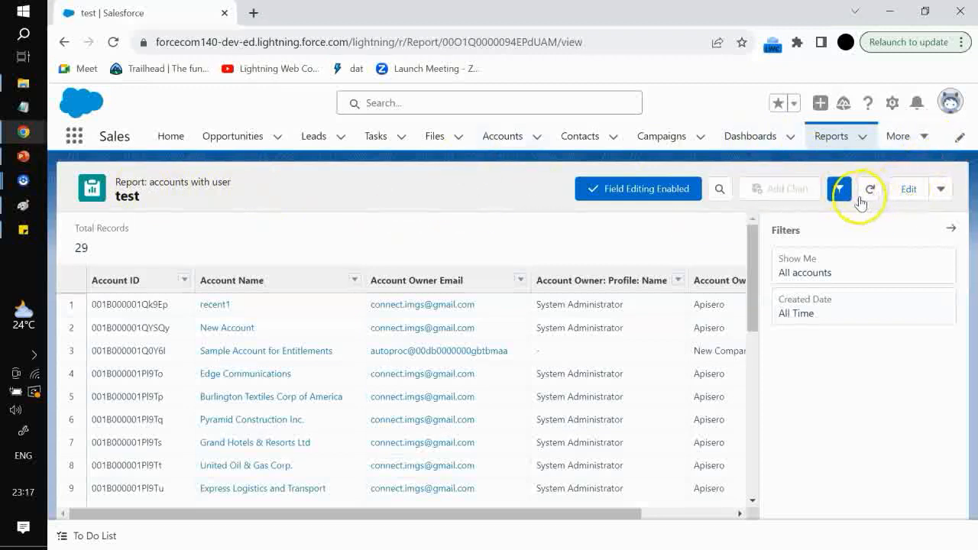
Filter the report by Created Date with the range 2 FY Ago and apply it
click(836, 313)
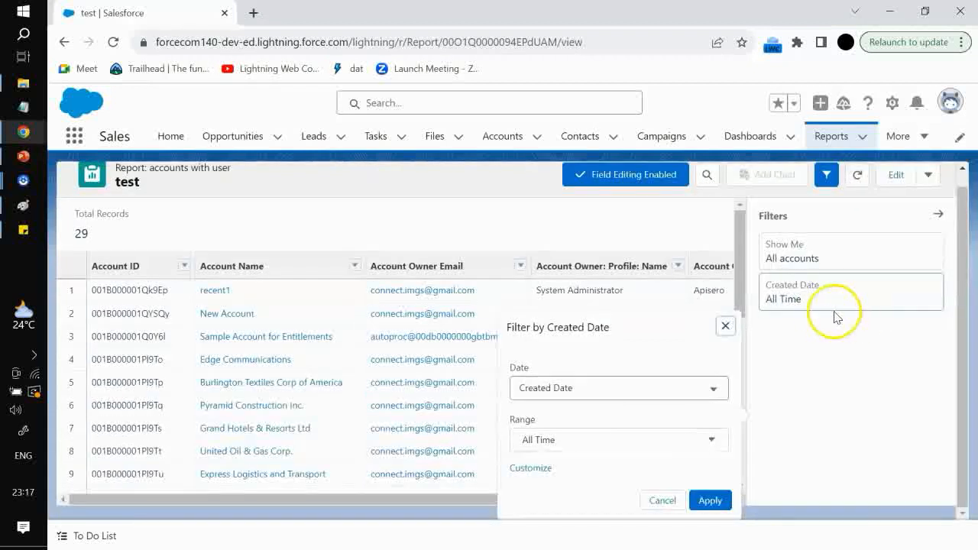
click(603, 391)
click(562, 312)
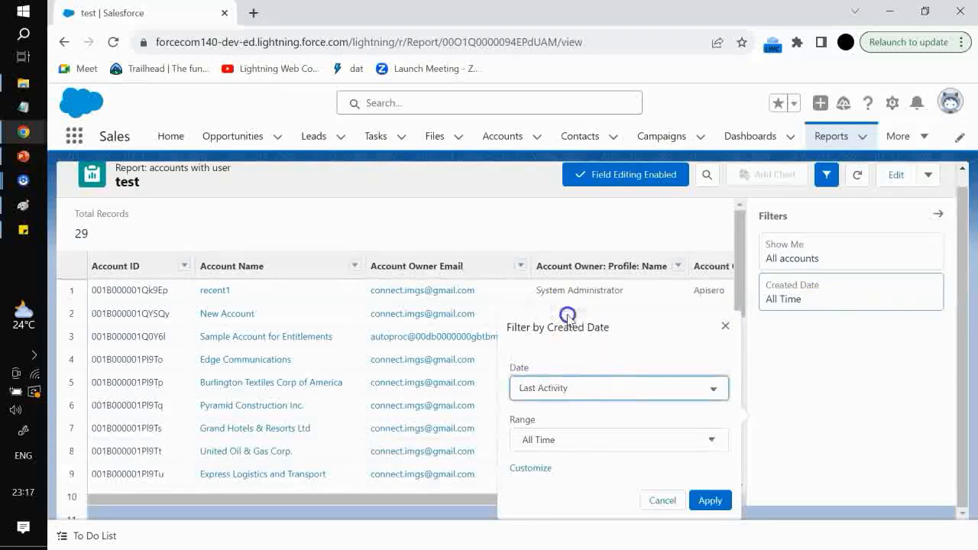
click(626, 388)
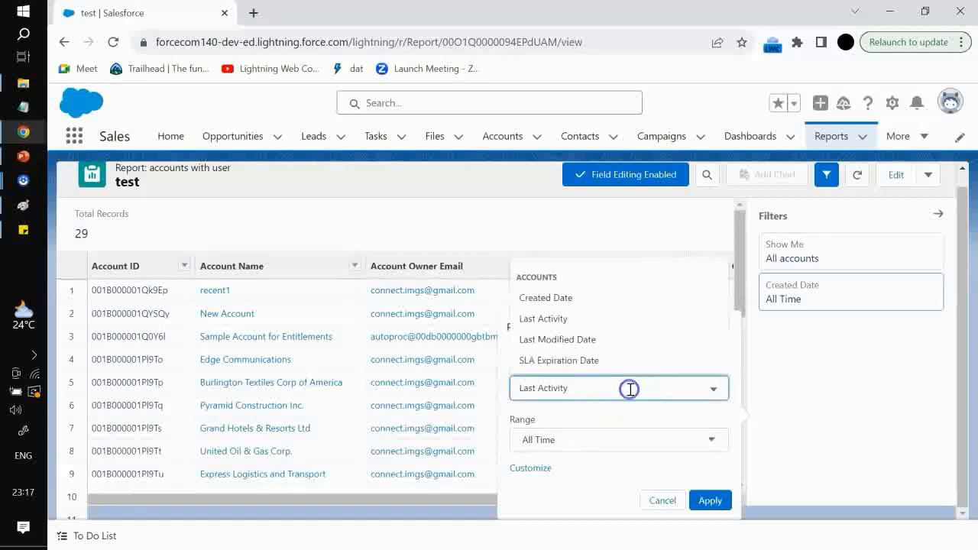
click(566, 299)
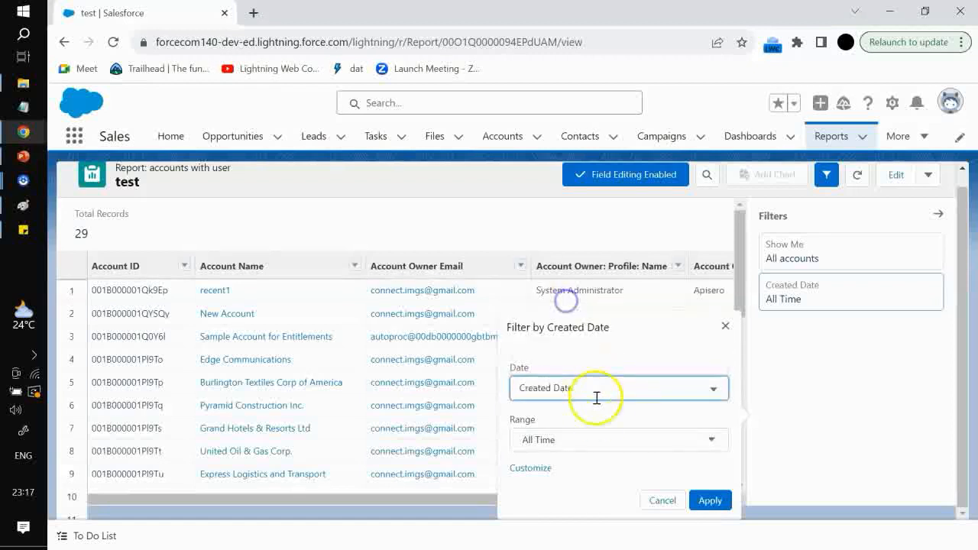
click(600, 436)
scroll(585, 492, down, 3)
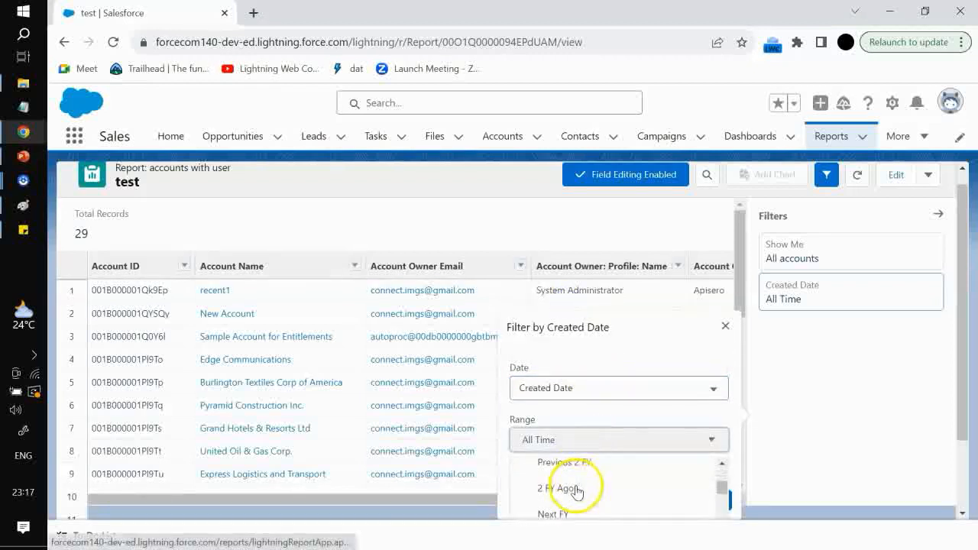
click(574, 489)
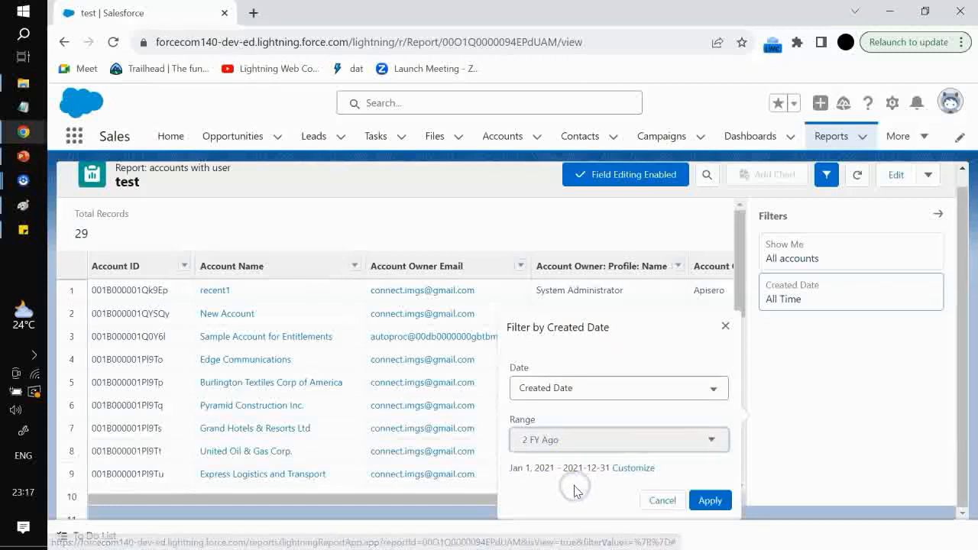
click(703, 501)
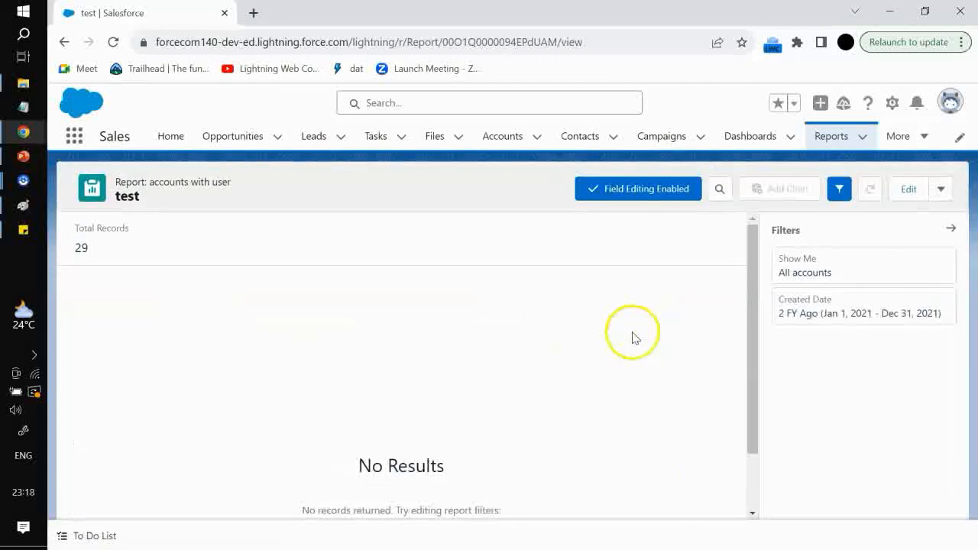
Reset the Created Date filter range to All Time
click(818, 307)
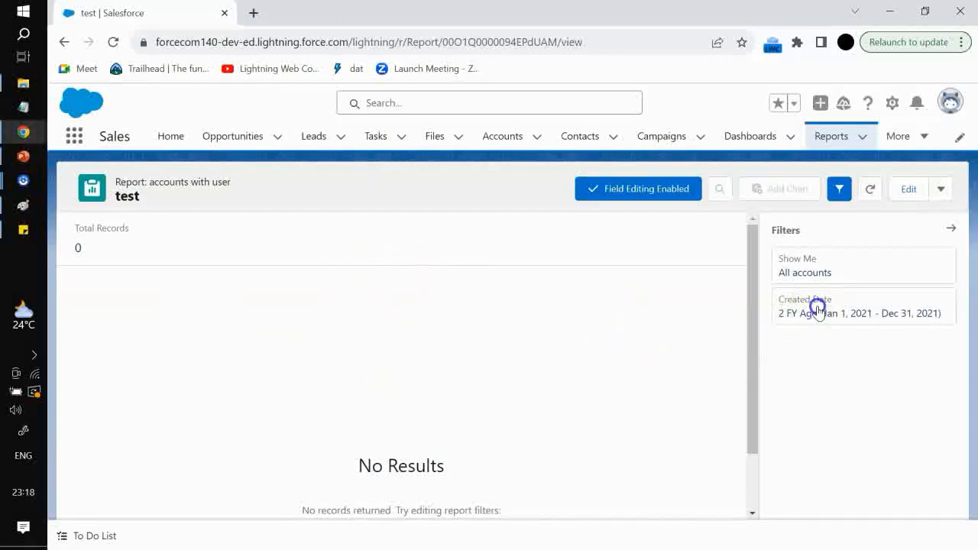
click(627, 434)
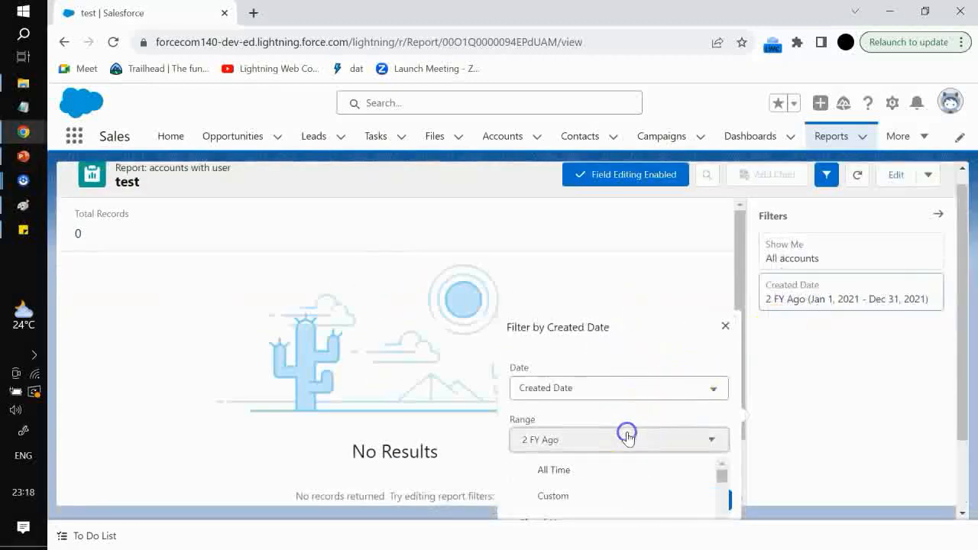
click(574, 469)
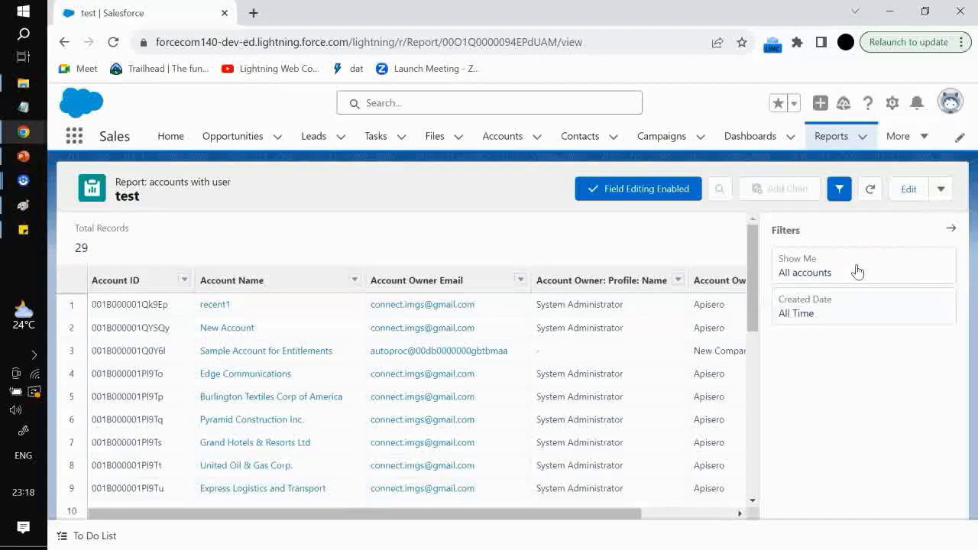
Edit the report and group its rows by Account Owner Email
click(905, 191)
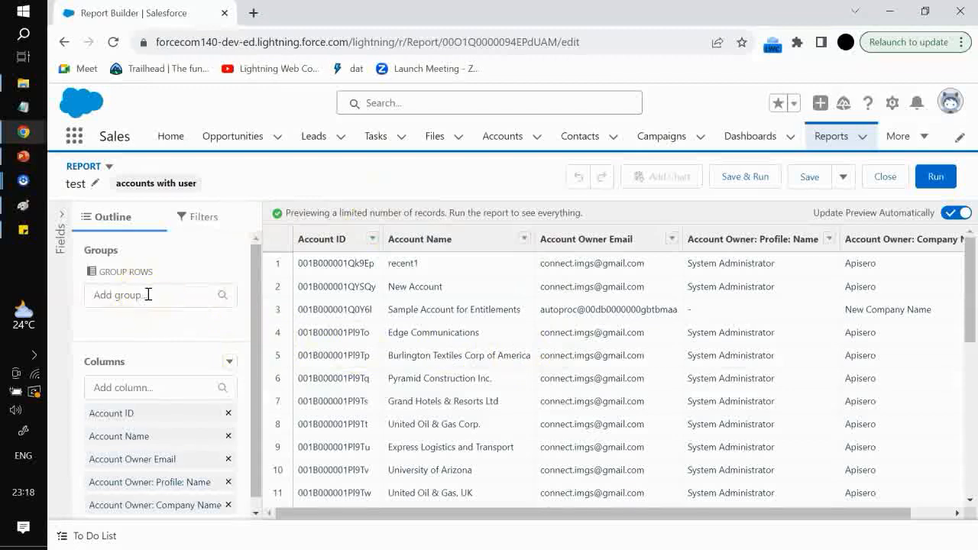
click(148, 295)
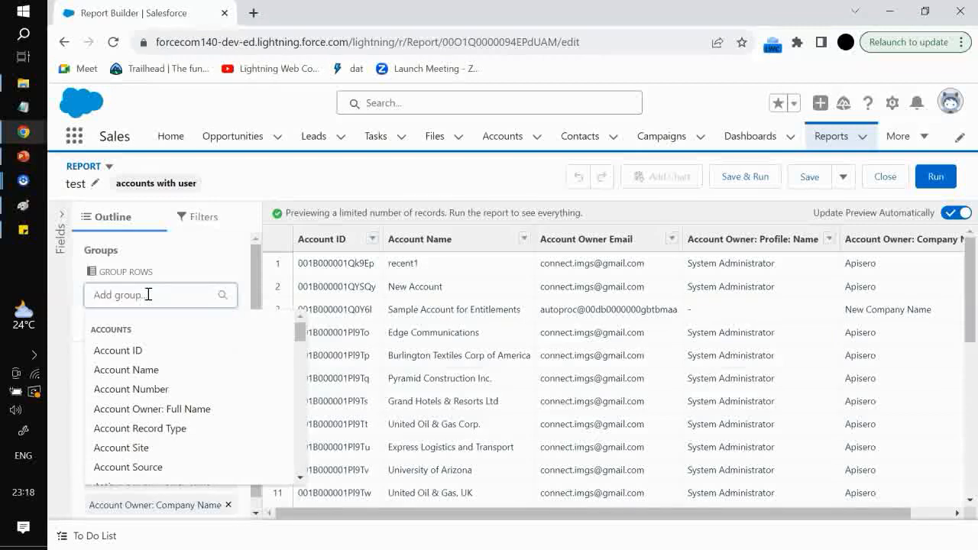
text(a)
key(BackSpace)
text(owner)
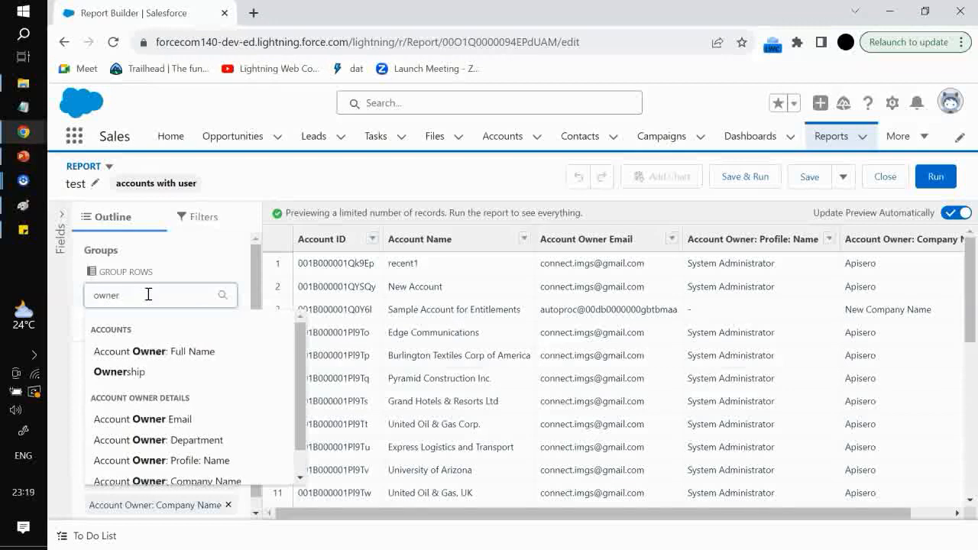
click(158, 418)
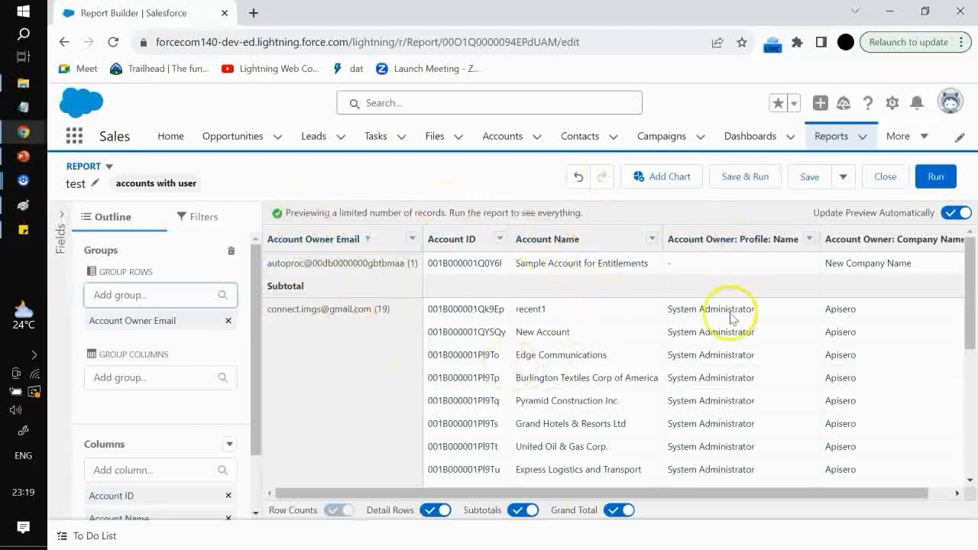
Run the grouped report
scroll(632, 382, down, 3)
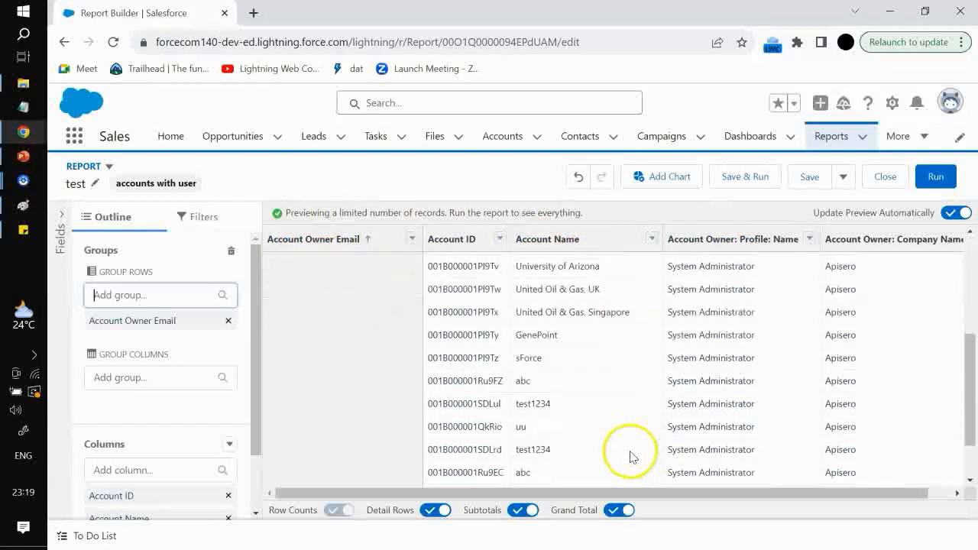
scroll(631, 456, down, 1)
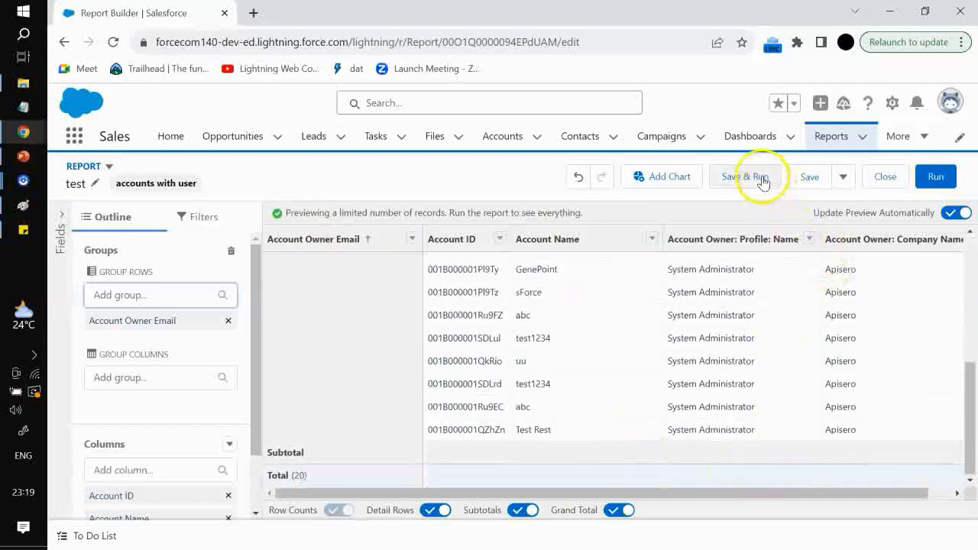
click(935, 176)
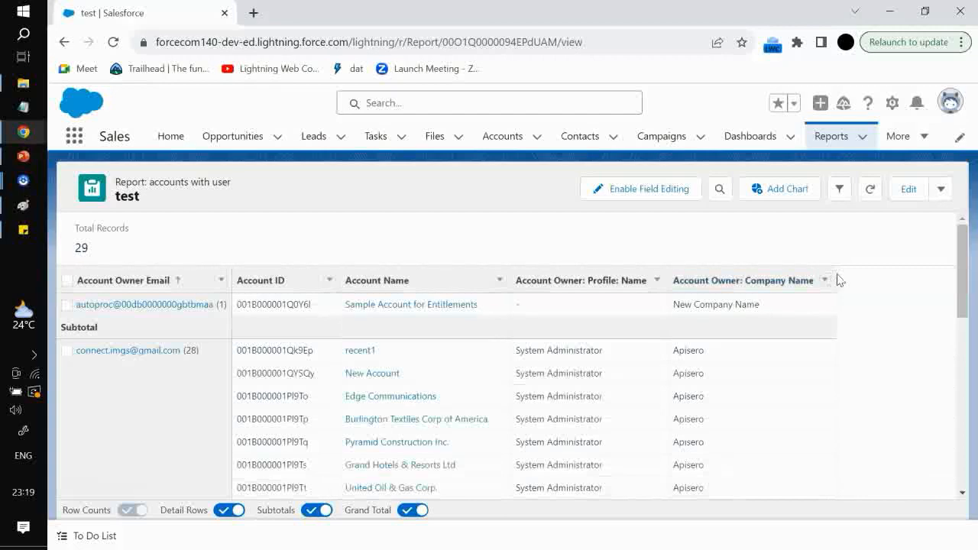
Scroll through the grouped report to review the owner email groups and their rows
scroll(214, 340, down, 3)
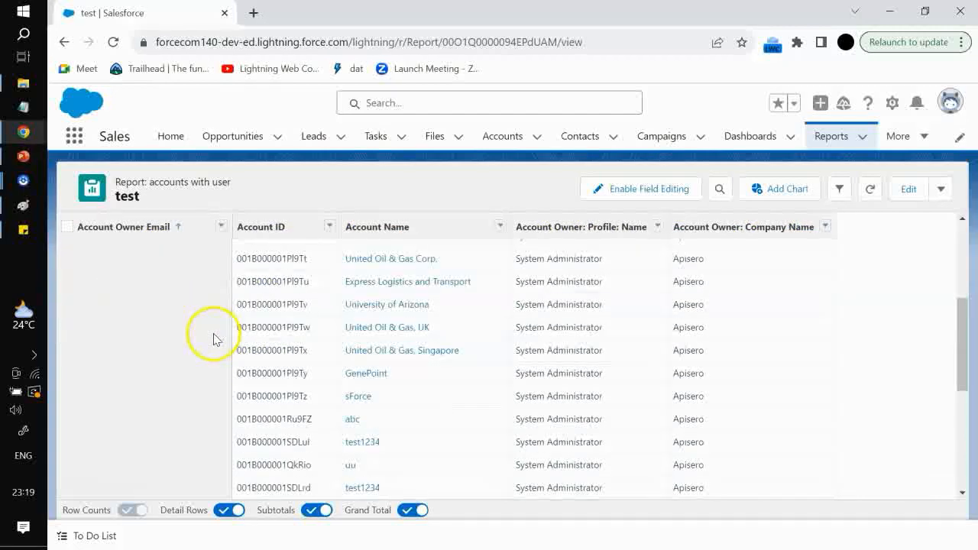
scroll(221, 359, down, 3)
scroll(224, 364, up, 10)
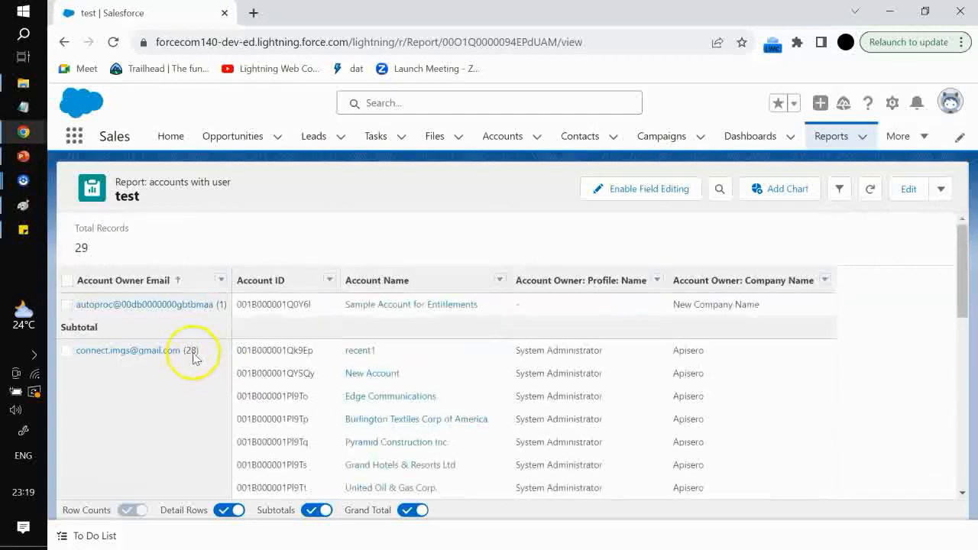
scroll(183, 363, down, 3)
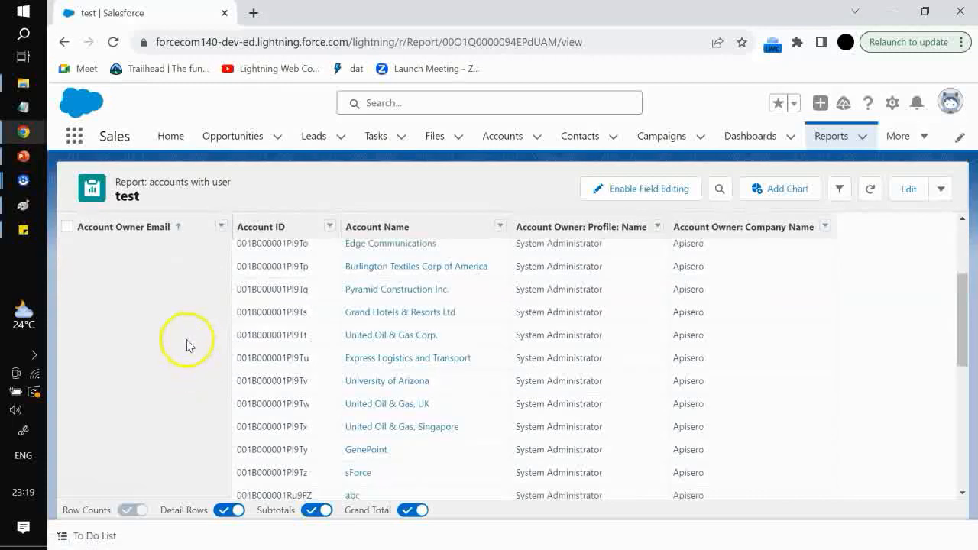
scroll(187, 344, up, 3)
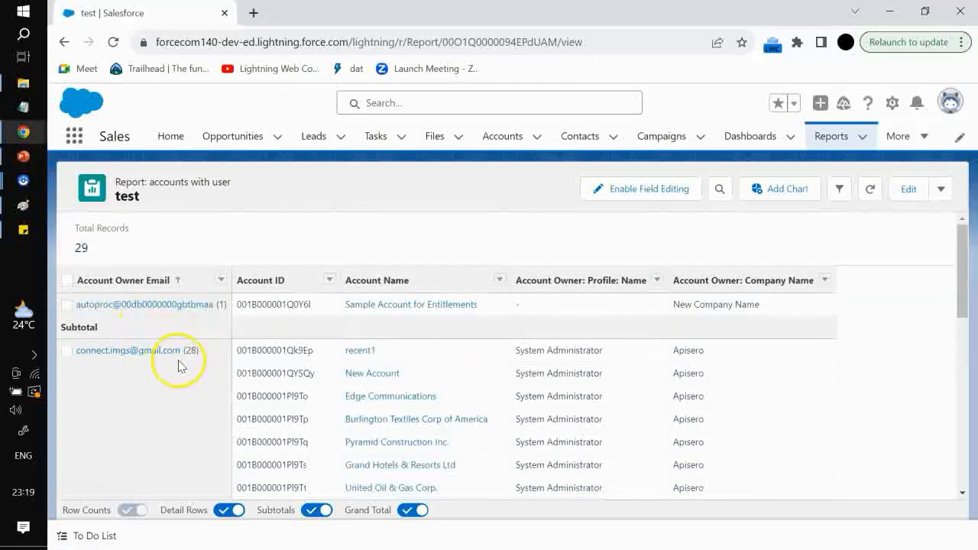
scroll(186, 368, down, 1)
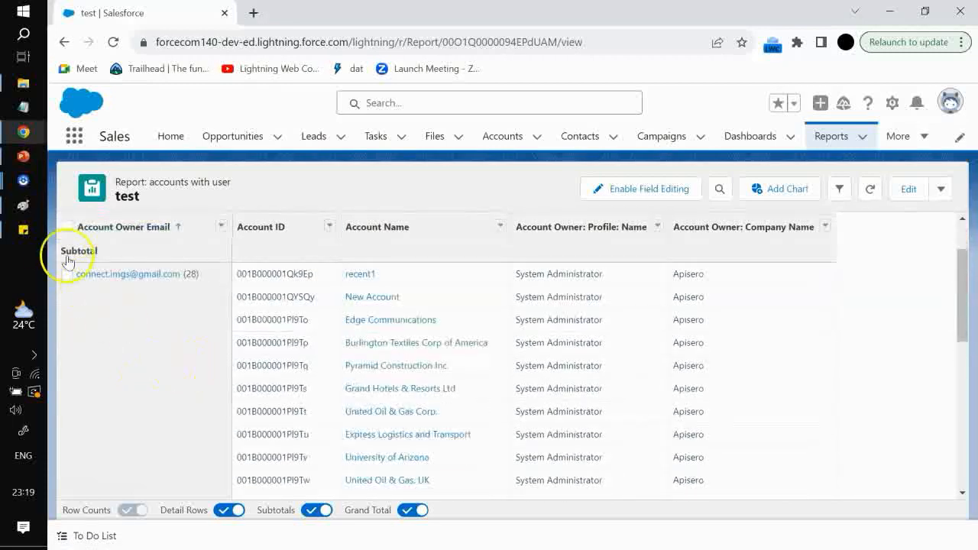
Select the second owner group's checkbox to drill down on it
click(68, 279)
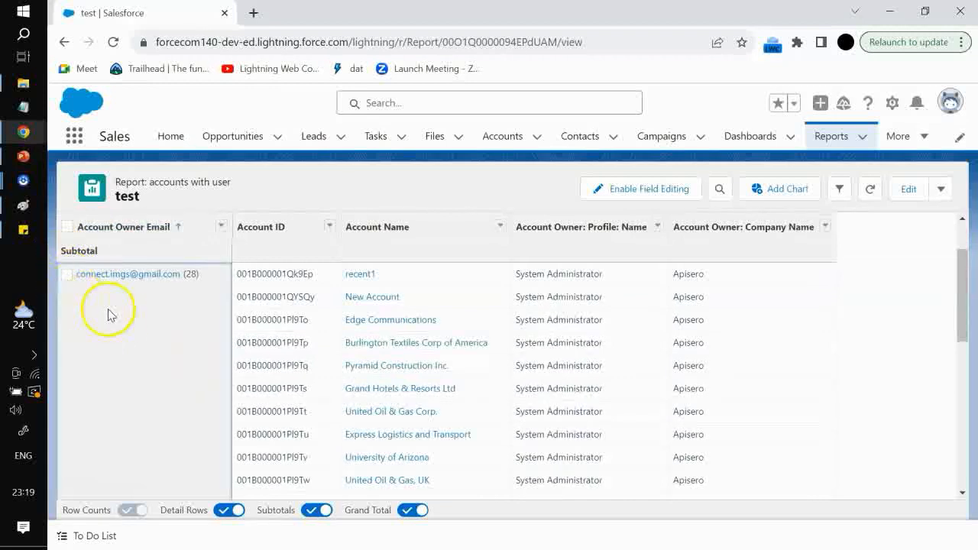
scroll(185, 391, up, 1)
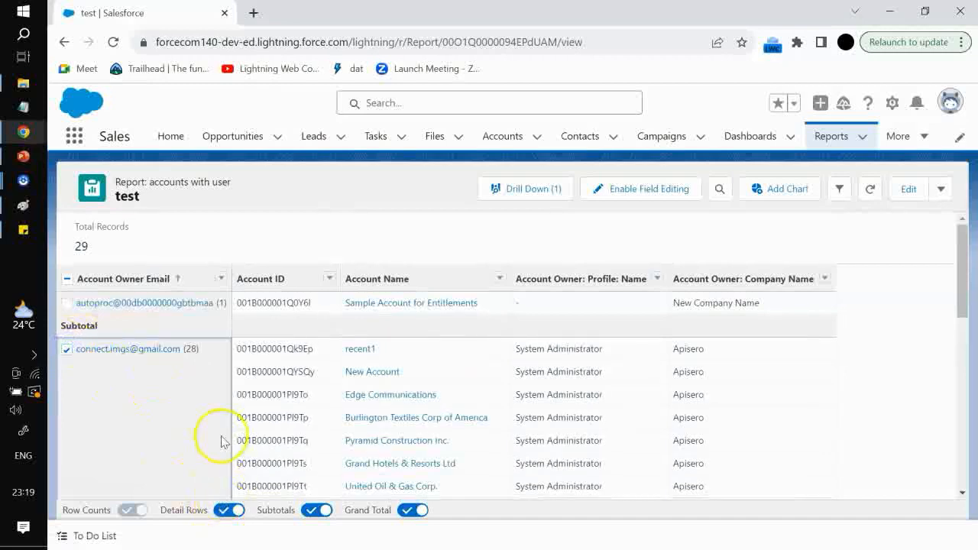
scroll(221, 438, down, 2)
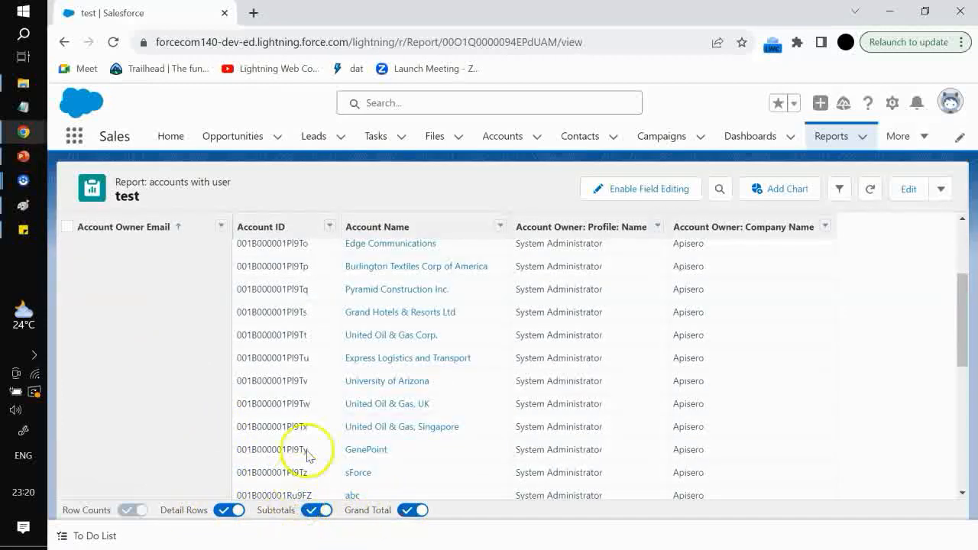
scroll(331, 418, down, 5)
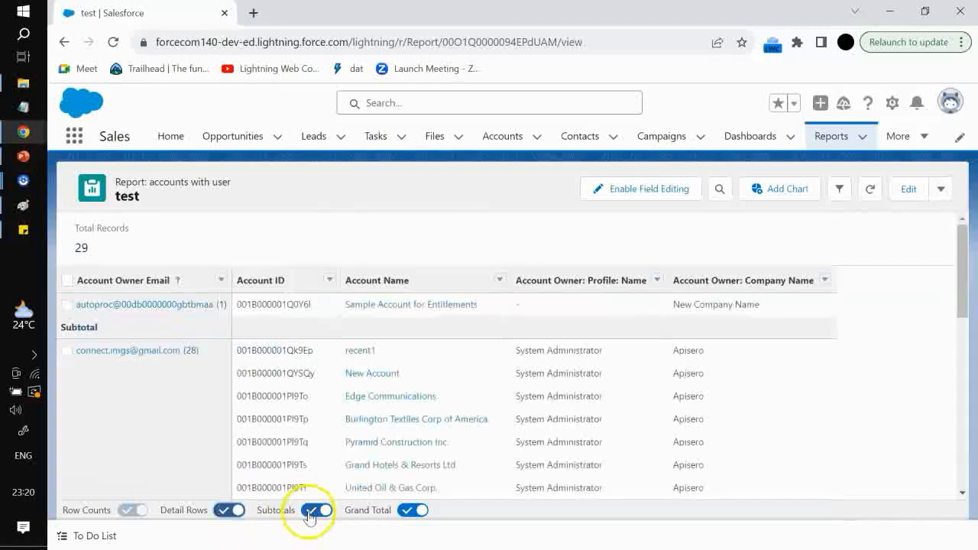
Turn off subtotals in the report view
click(315, 511)
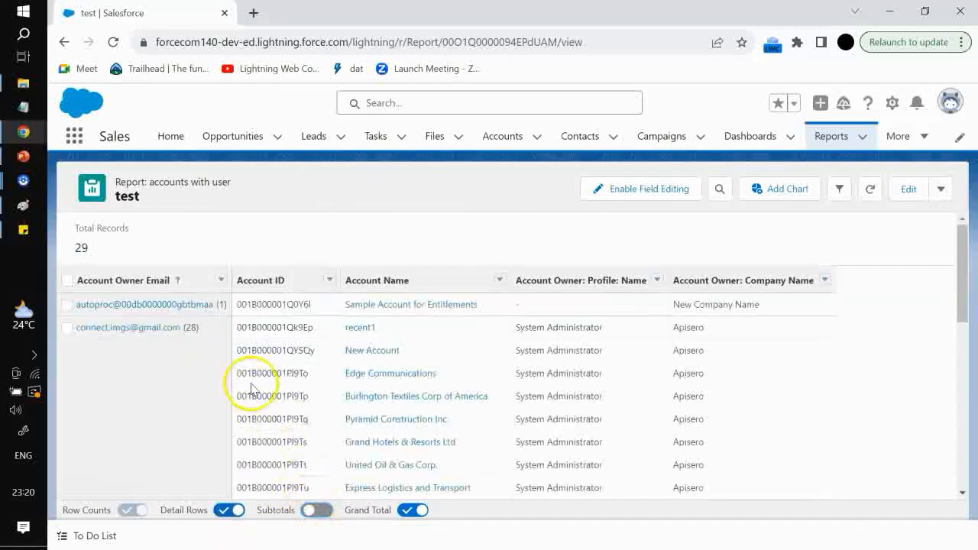
scroll(251, 382, down, 6)
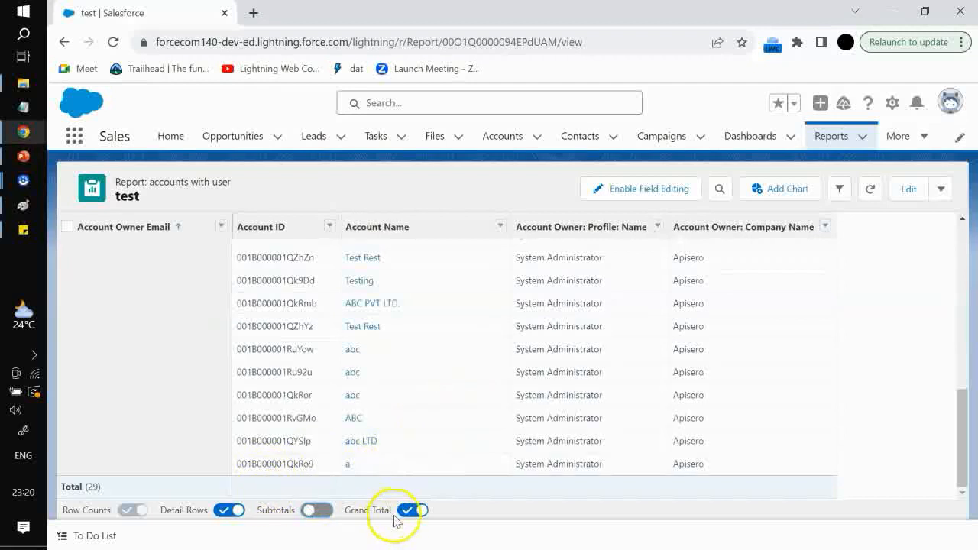
Turn subtotals back on, then edit the report and add Account Source as a column grouping
click(314, 511)
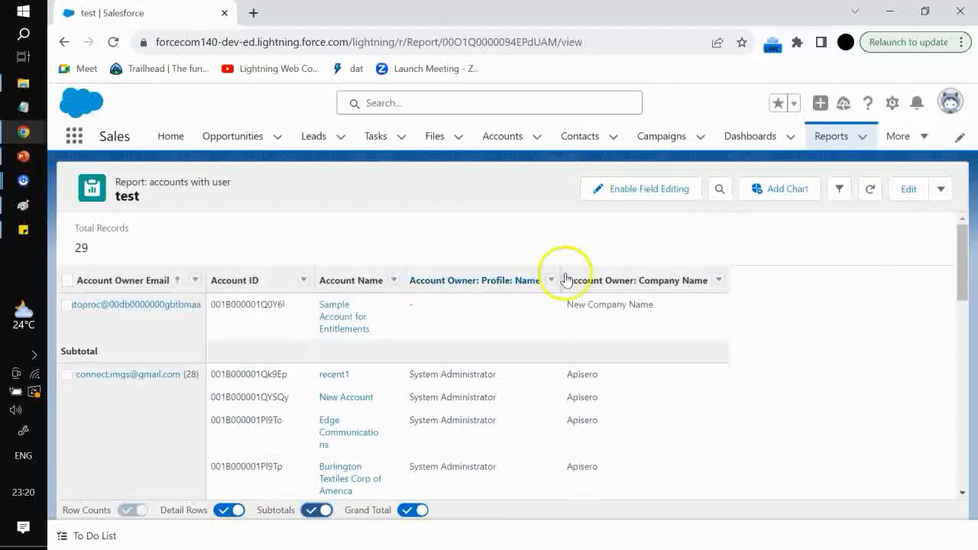
click(900, 193)
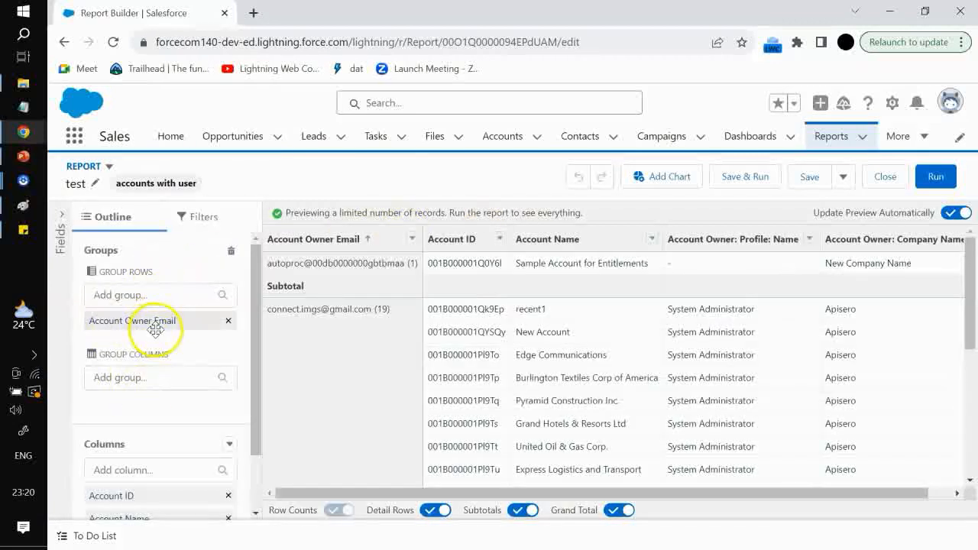
click(155, 376)
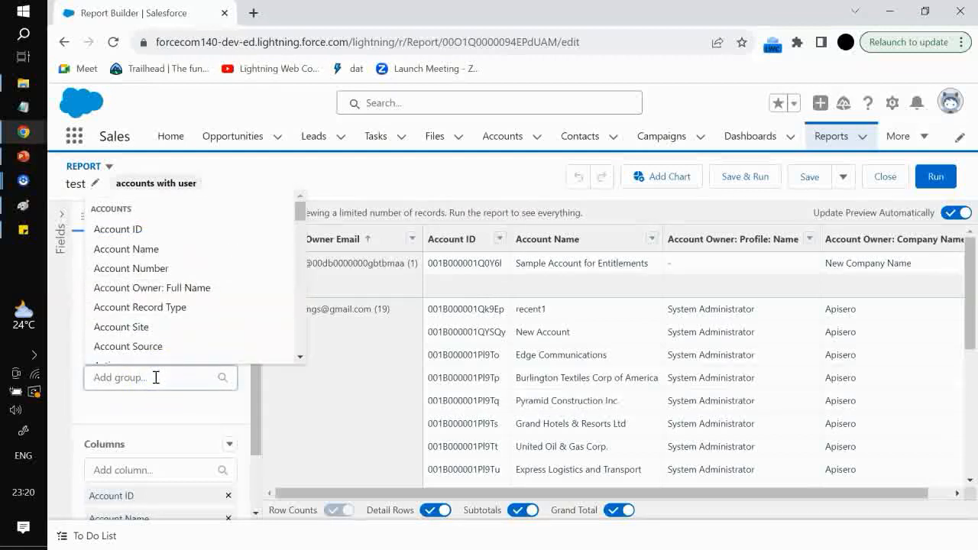
scroll(677, 399, down, 5)
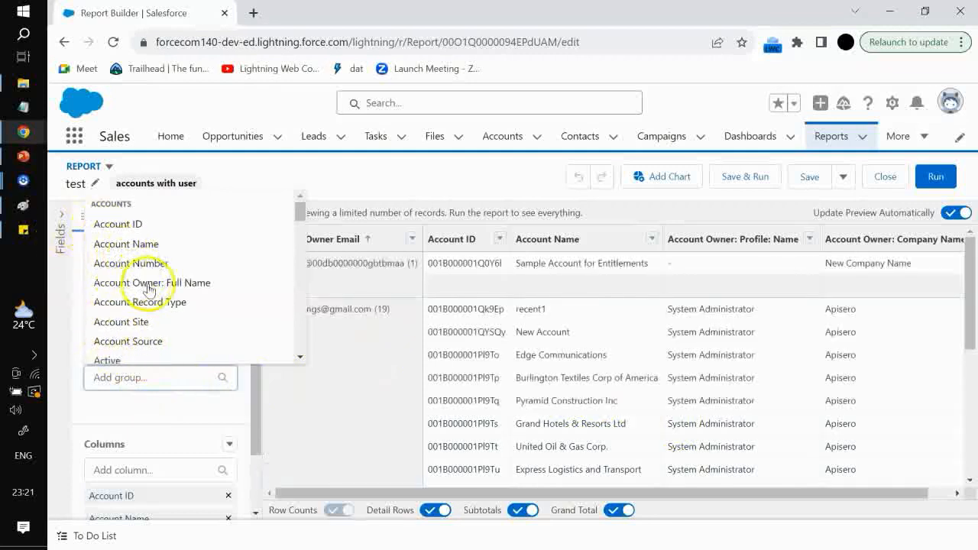
scroll(153, 293, down, 1)
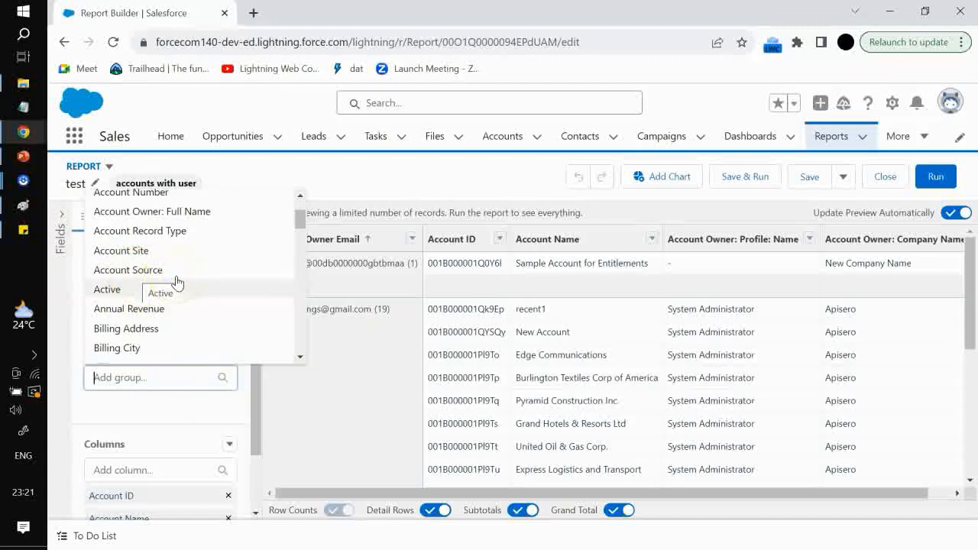
scroll(177, 283, down, 2)
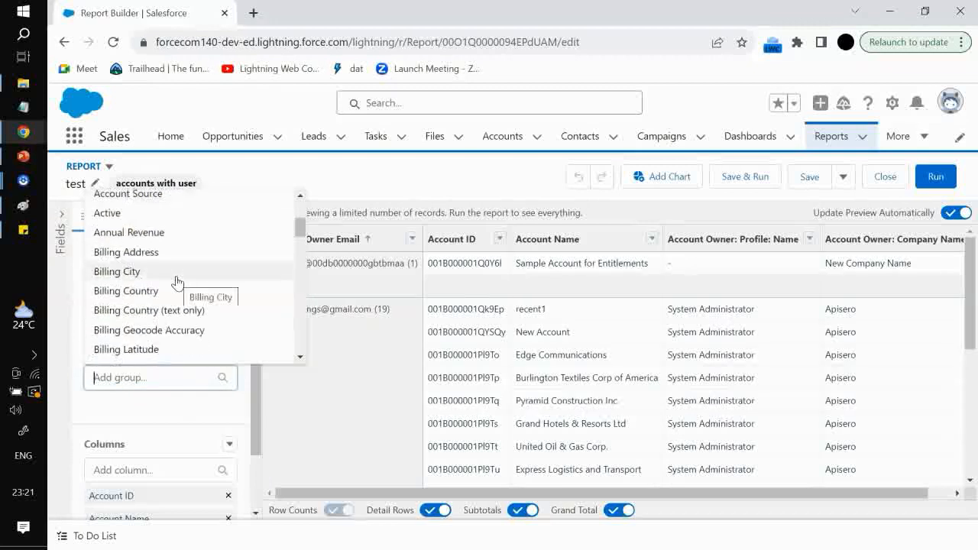
scroll(161, 269, up, 2)
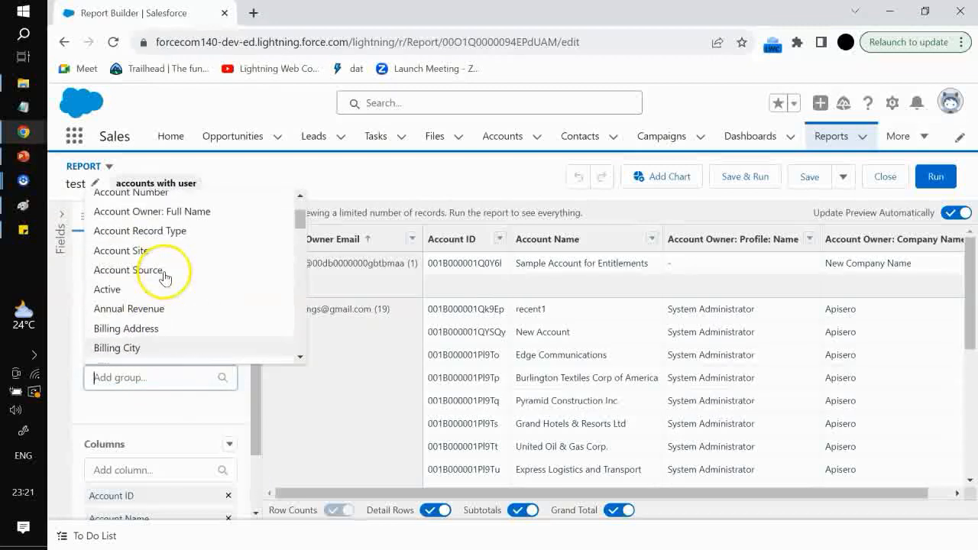
click(121, 272)
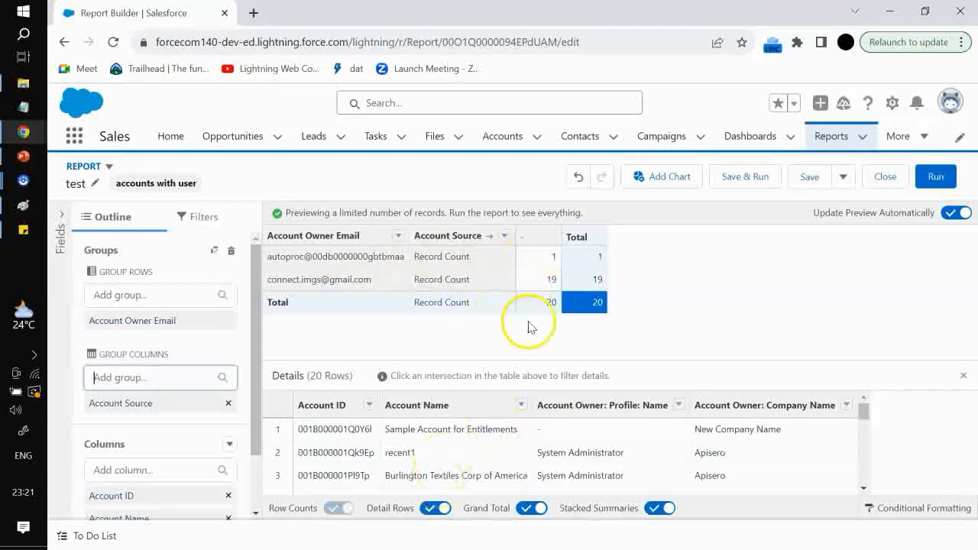
Filter the details to the second owner's accounts without an account source and scroll through them
click(551, 279)
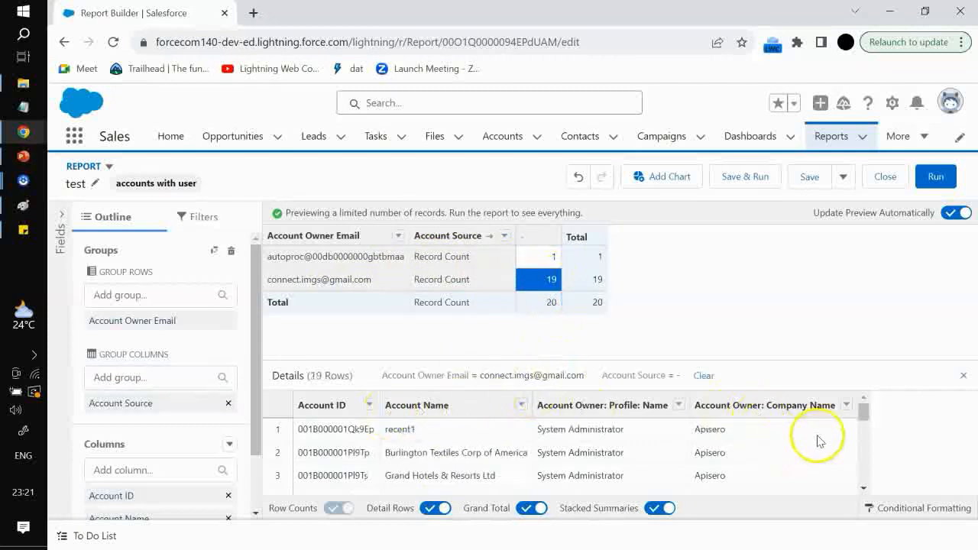
scroll(821, 441, down, 3)
scroll(821, 443, down, 2)
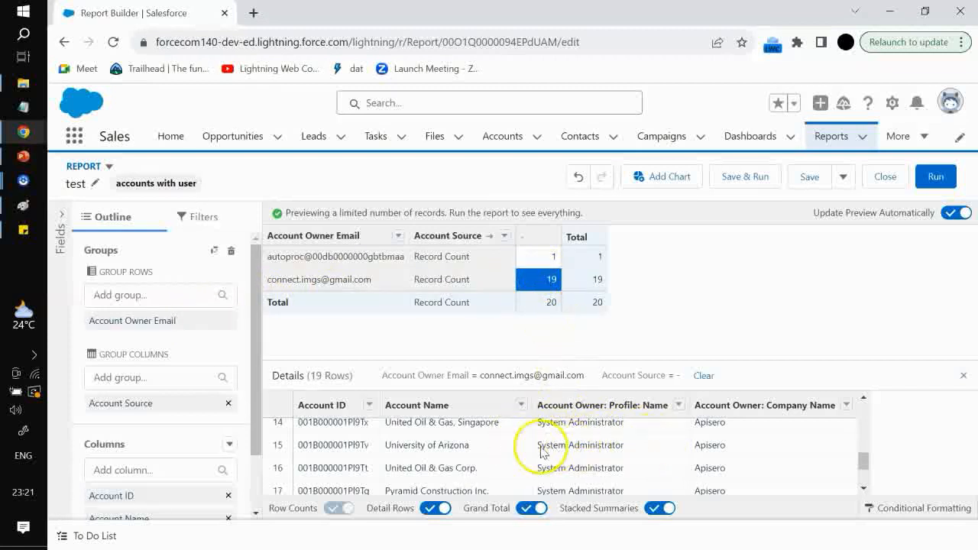
scroll(504, 450, down, 3)
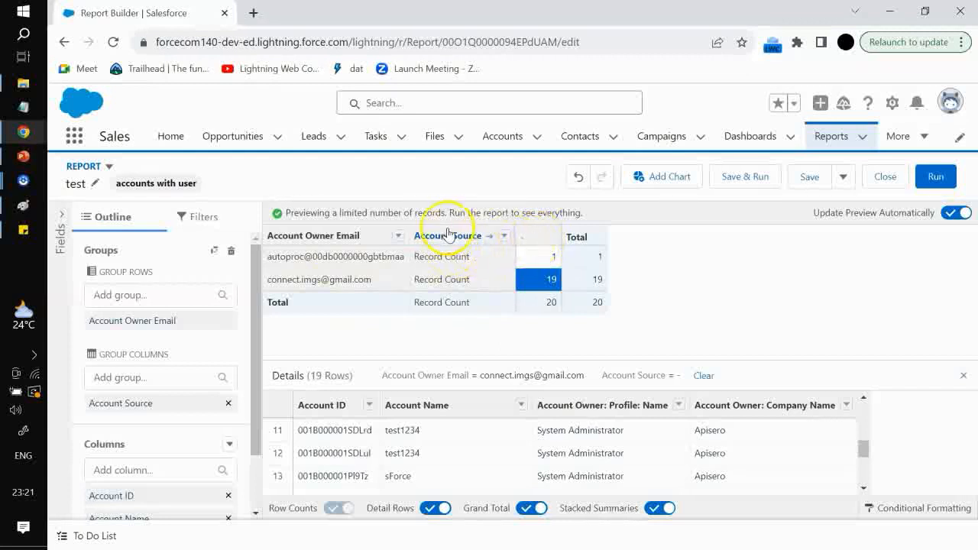
Replace the Account Source column grouping with Account Record Type
click(228, 405)
click(186, 381)
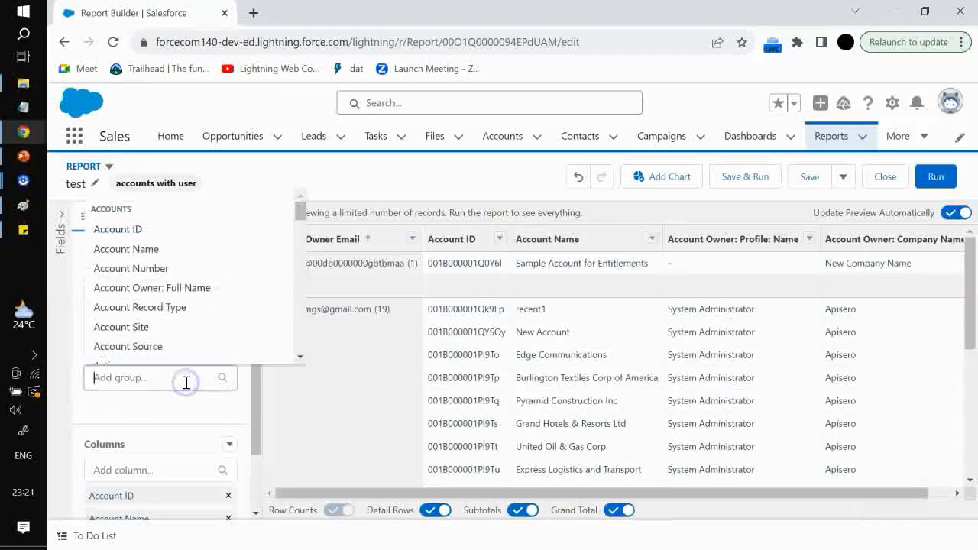
click(167, 308)
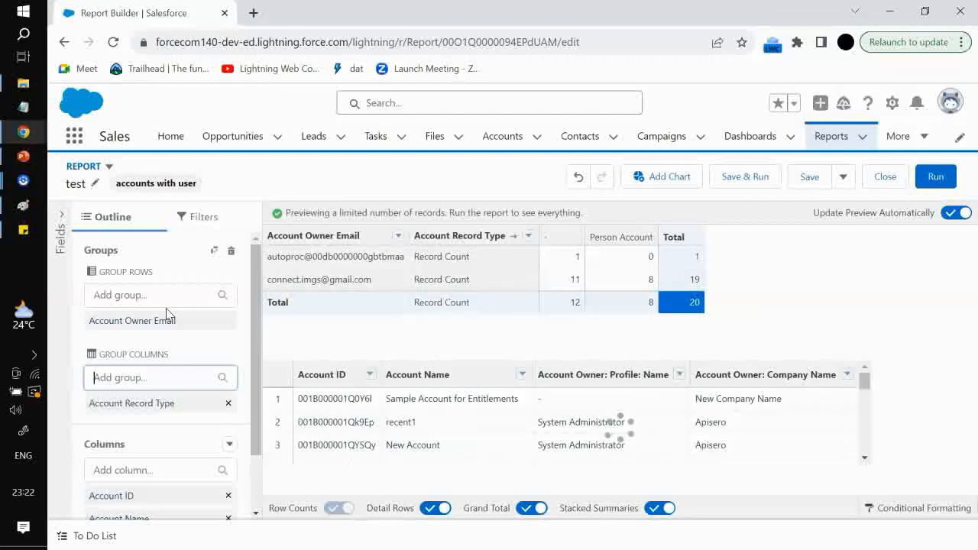
Filter the details by the second owner's Person Account count, inspect the applied filters, and clear them
click(623, 279)
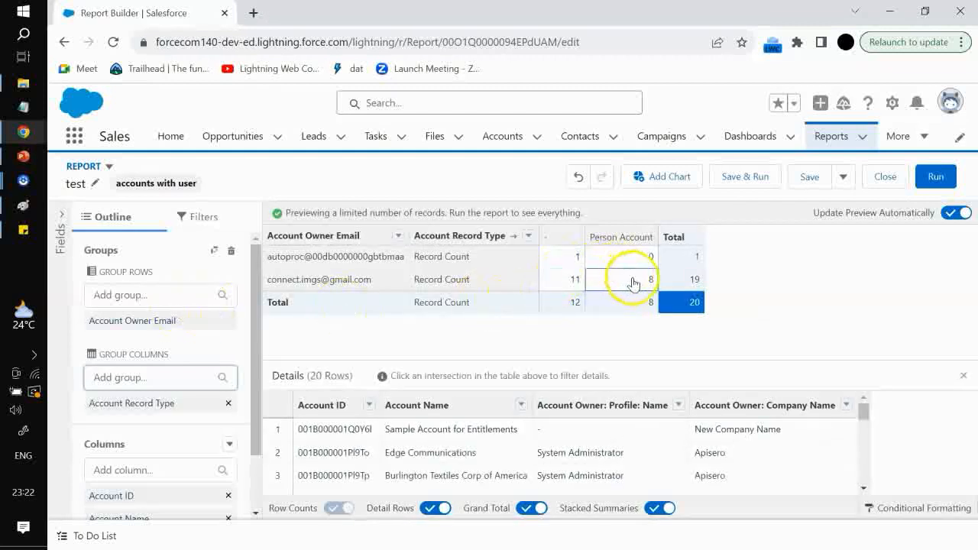
click(633, 282)
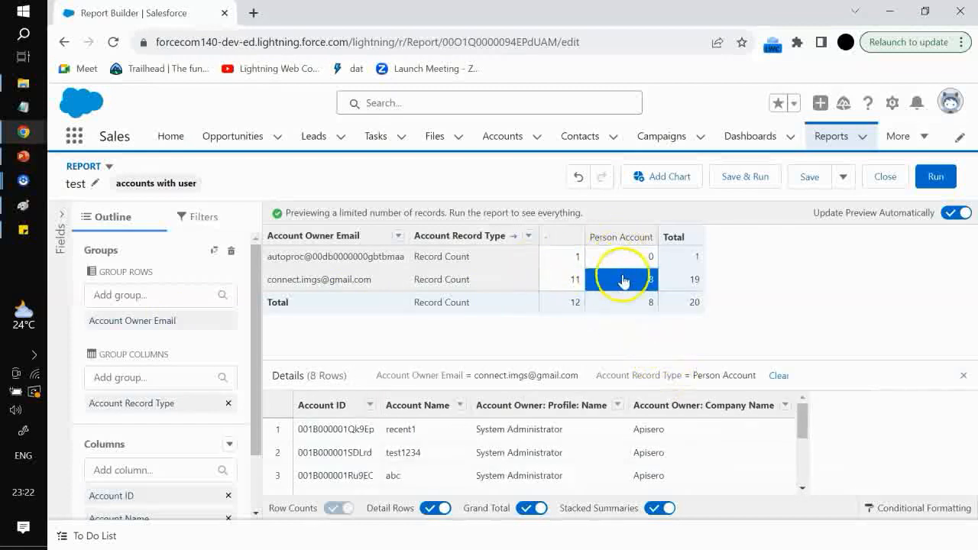
scroll(684, 424, down, 2)
scroll(696, 443, up, 2)
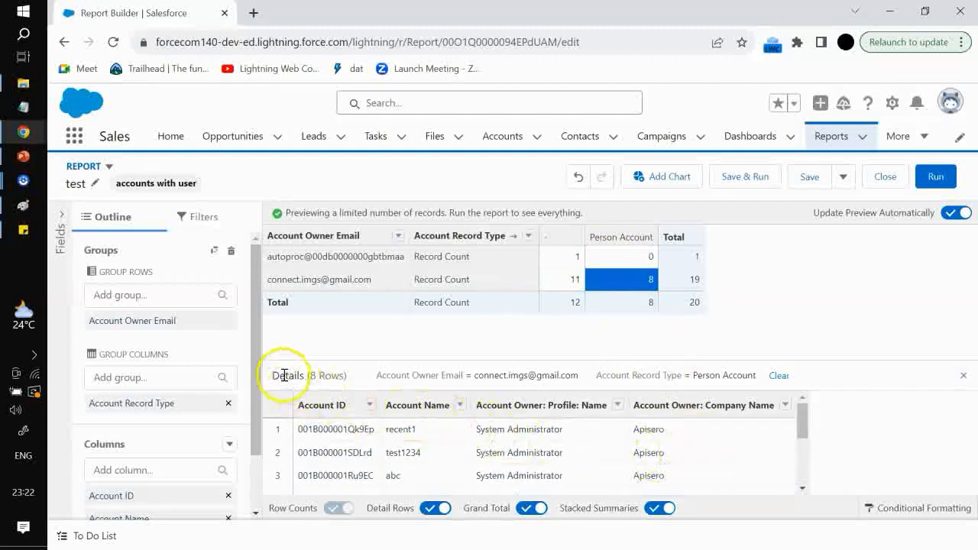
drag(274, 372, 311, 377)
drag(377, 382, 777, 376)
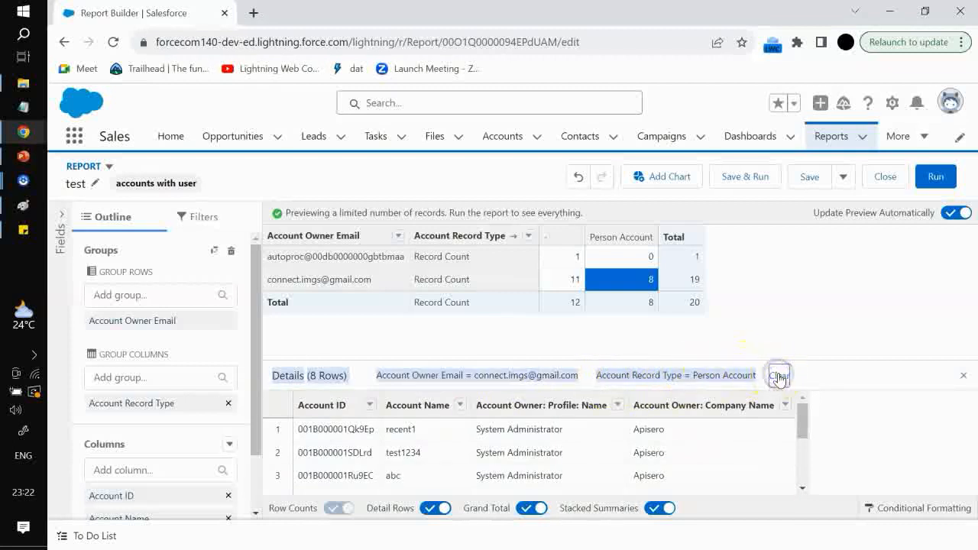
click(778, 375)
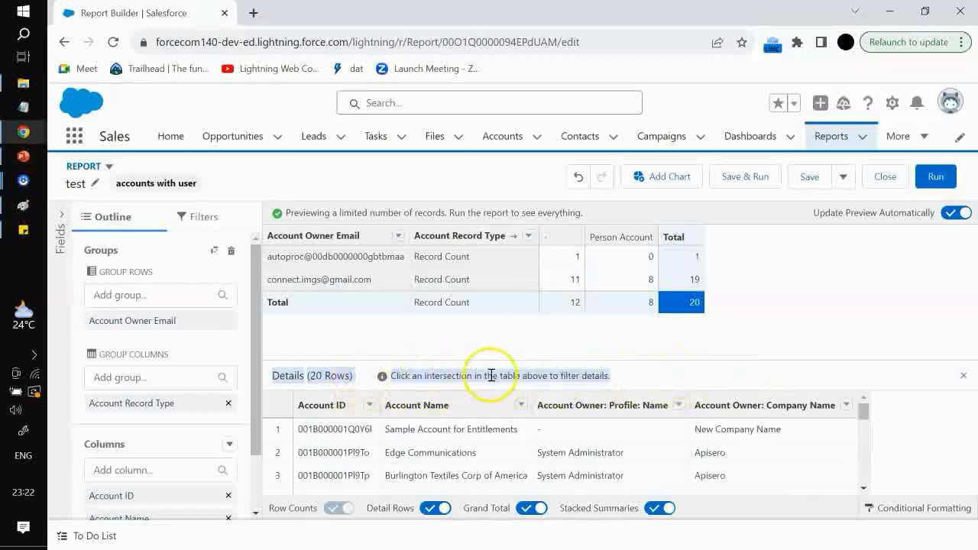
Filter the details again by the second owner's Person Account count and examine the applied filter labels
click(626, 281)
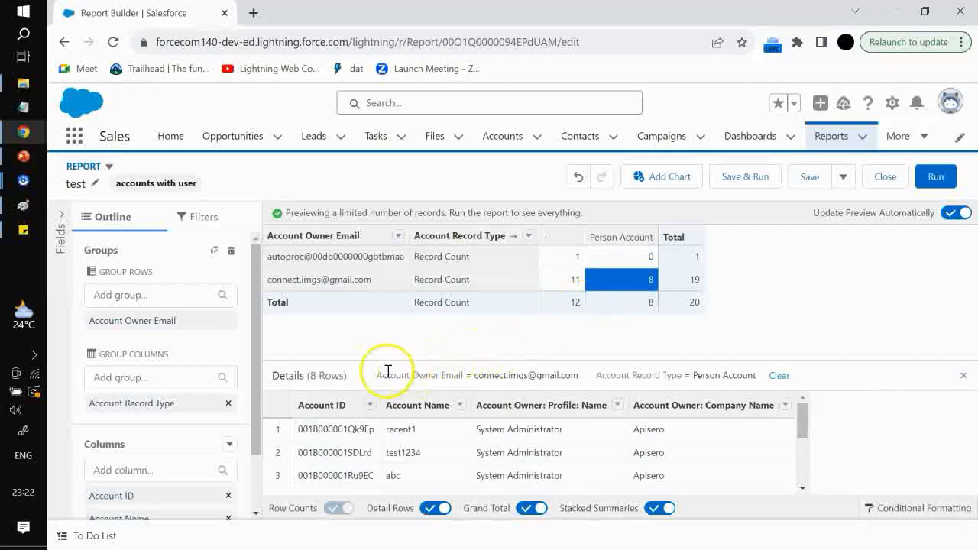
drag(375, 375, 648, 375)
drag(747, 375, 756, 375)
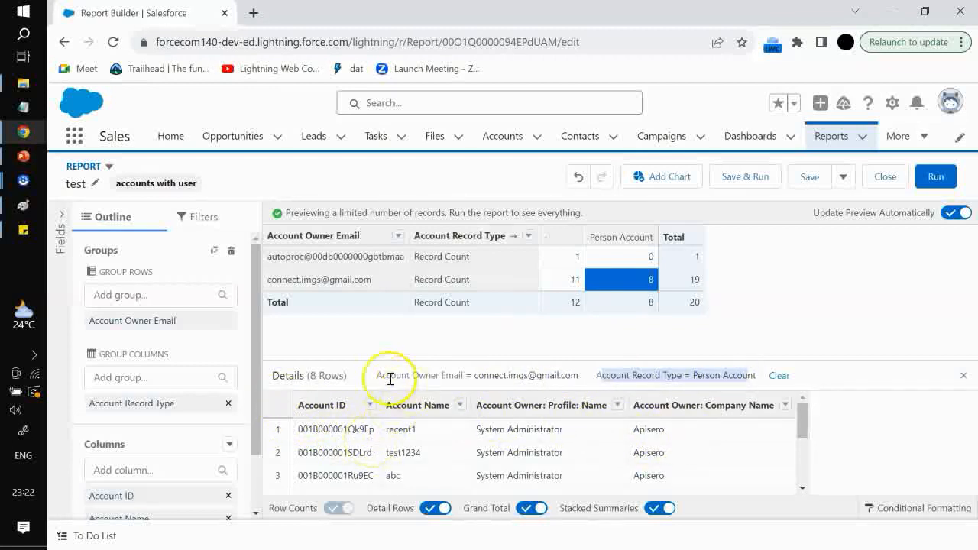
drag(374, 375, 756, 375)
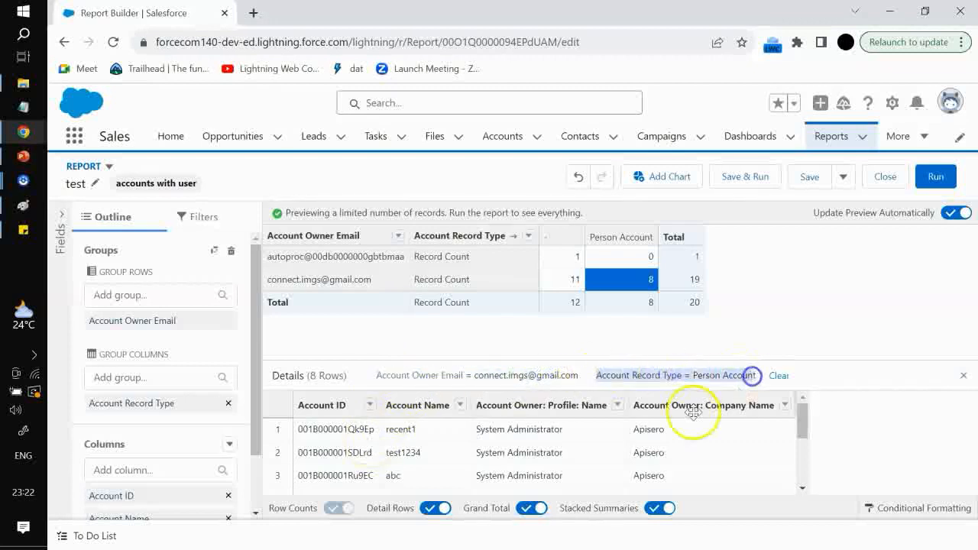
scroll(646, 434, down, 3)
scroll(645, 434, up, 3)
Filter the details by the second owner's count with a blank record type and examine the filter labels
click(574, 280)
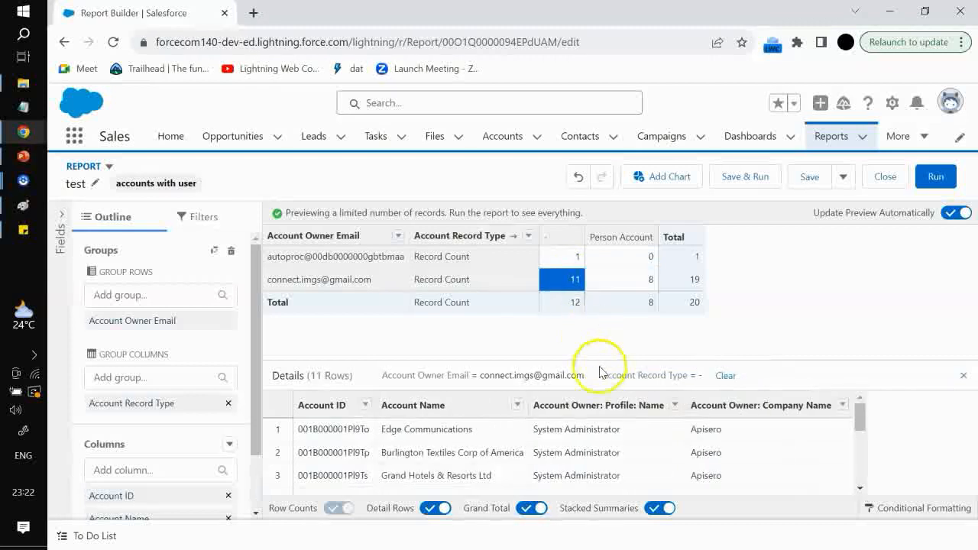
drag(382, 372, 598, 379)
drag(669, 378, 703, 375)
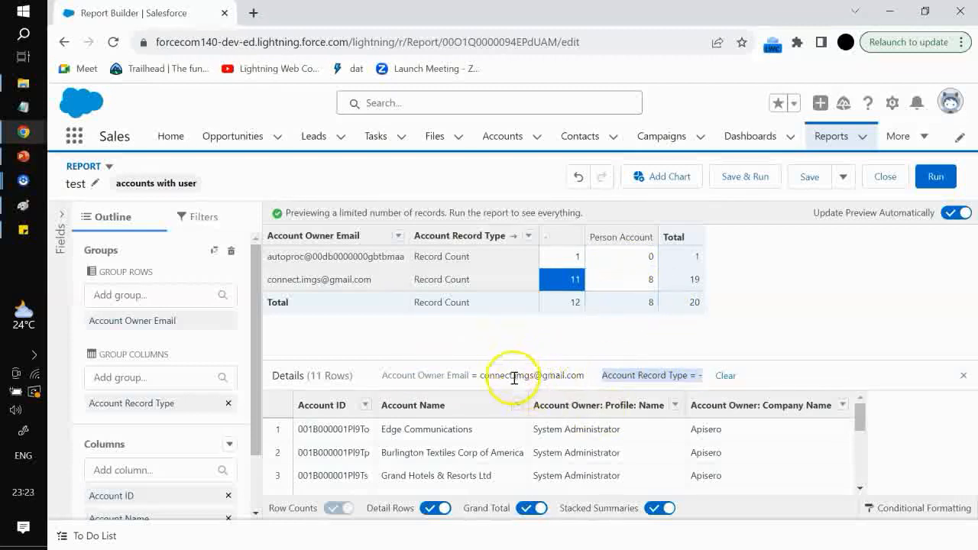
Change the report format to Joined Report
click(107, 167)
click(173, 316)
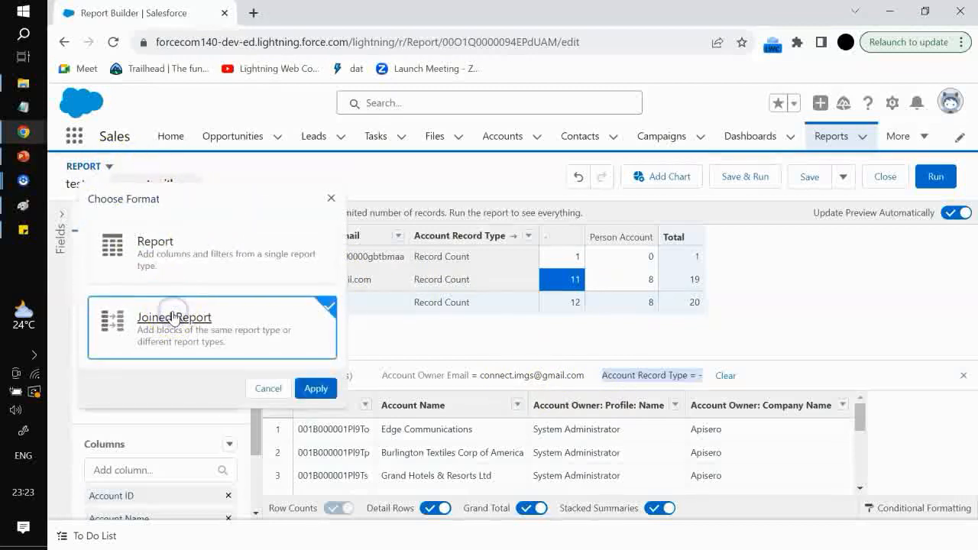
click(315, 387)
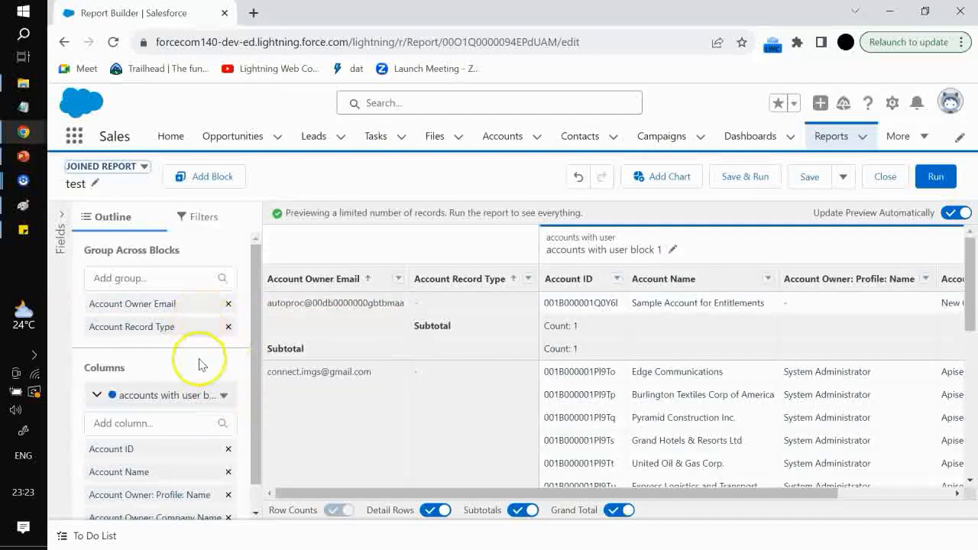
Add a new block to the joined report using the standard Accounts report type
scroll(373, 354, down, 2)
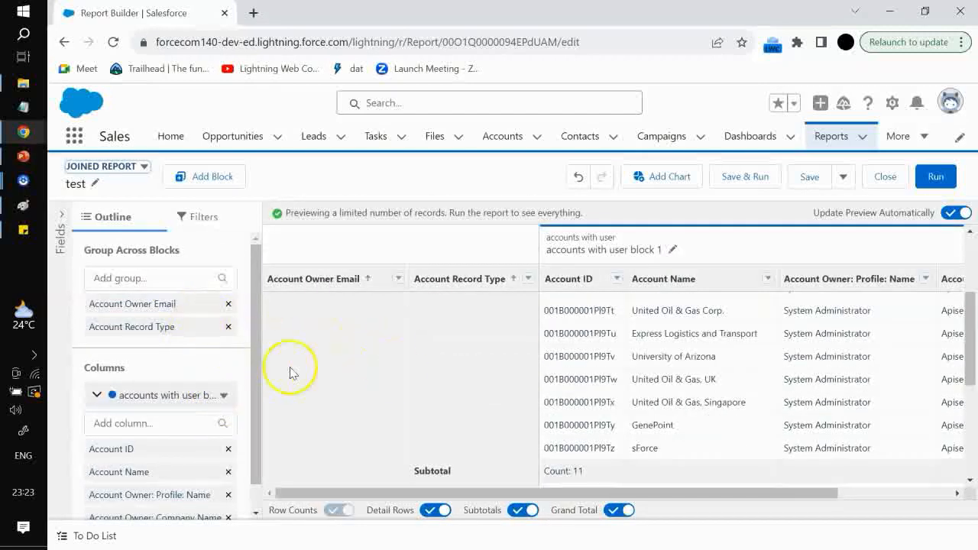
scroll(293, 371, down, 1)
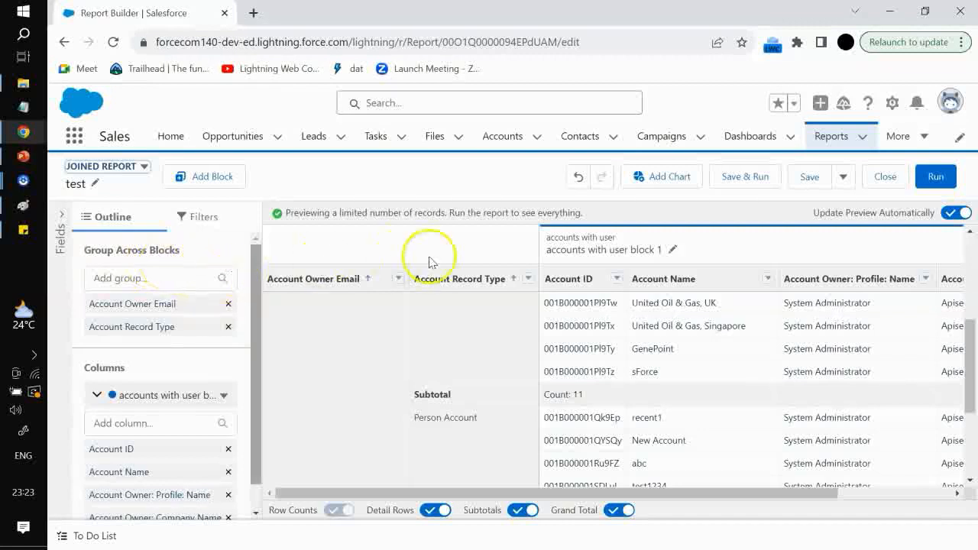
click(200, 178)
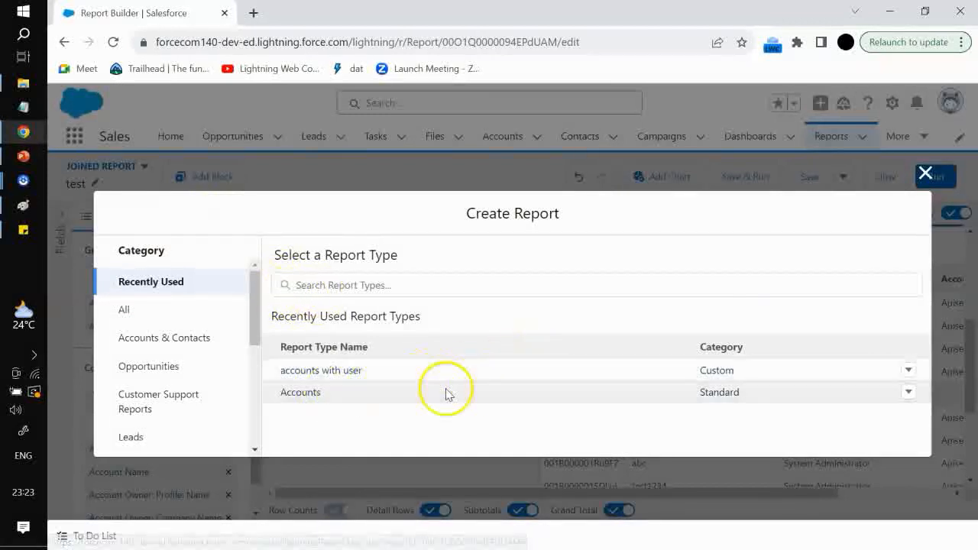
click(312, 394)
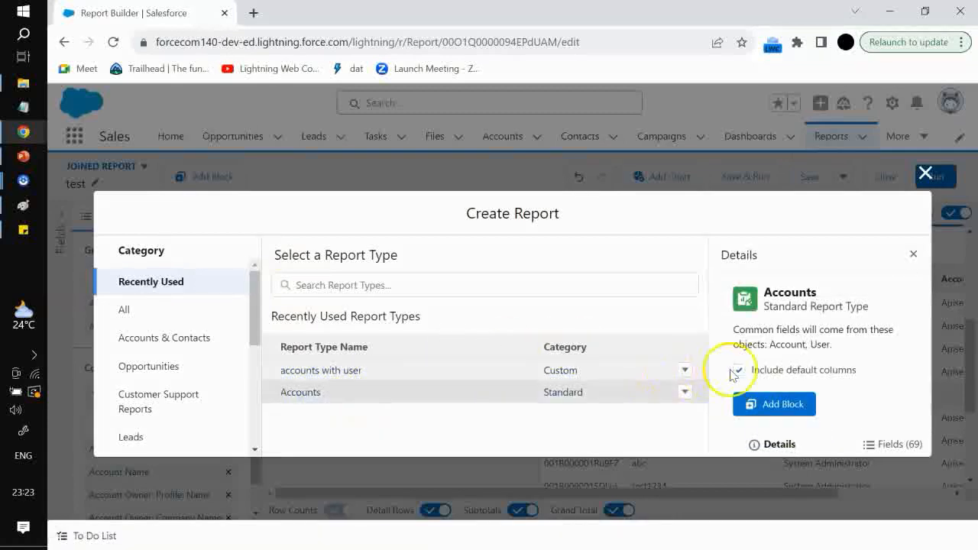
click(768, 403)
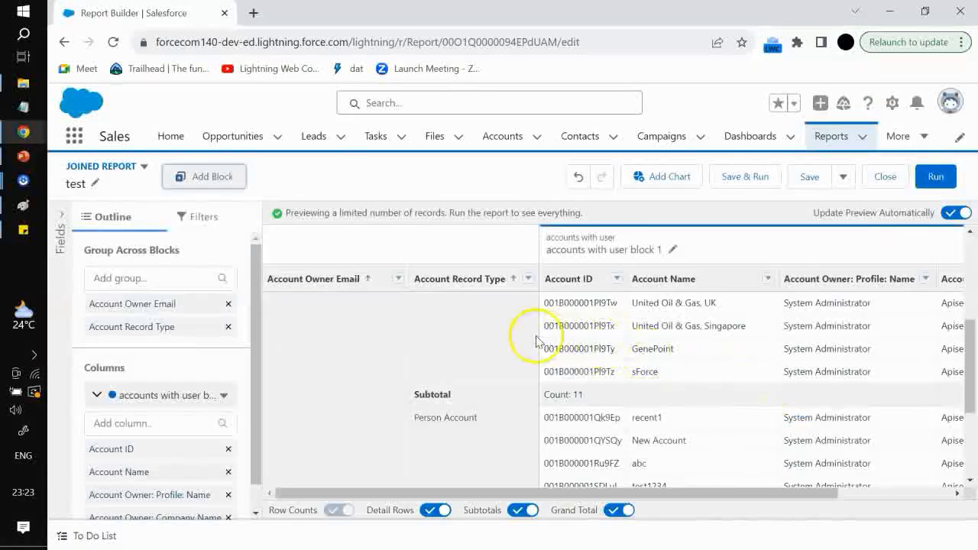
Scroll across the joined report to inspect the new Accounts block and open the fields panel
drag(682, 493, 589, 487)
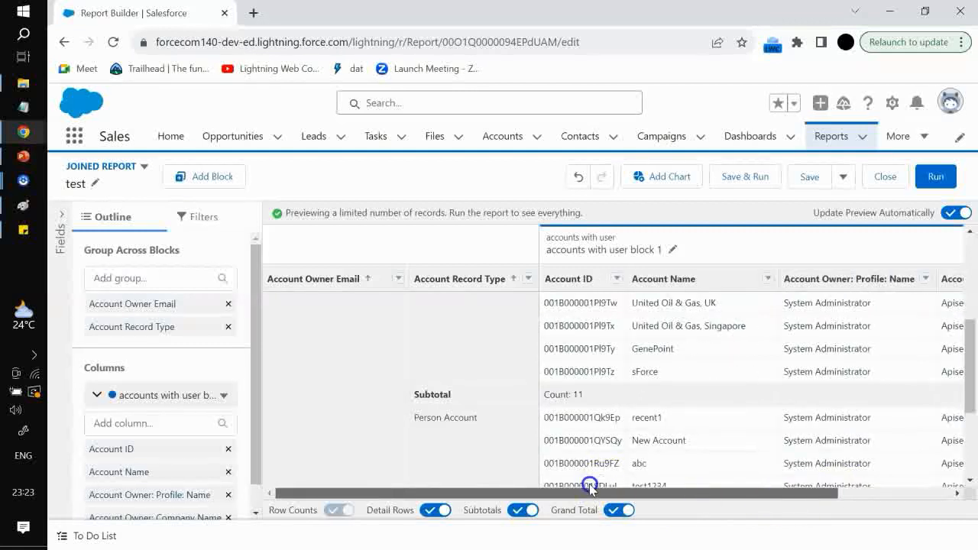
click(97, 394)
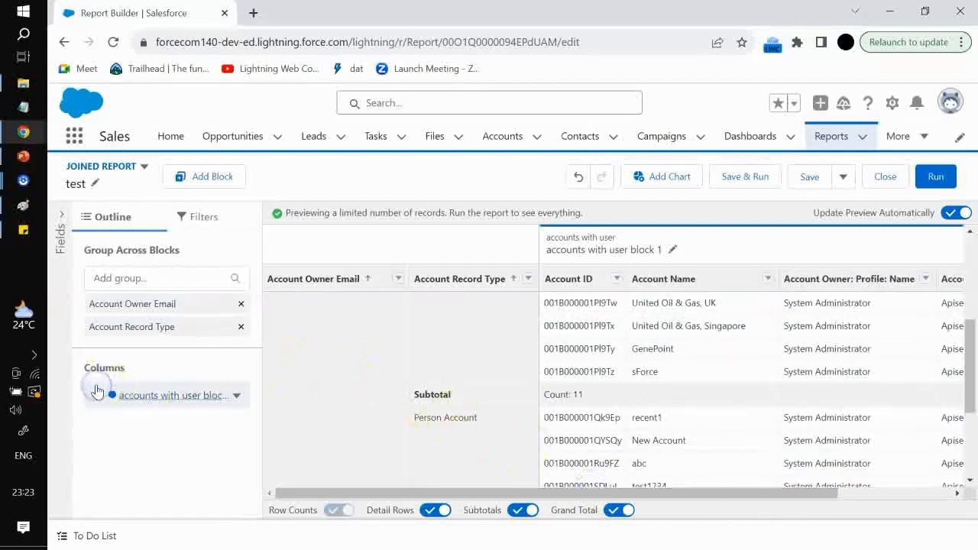
click(204, 223)
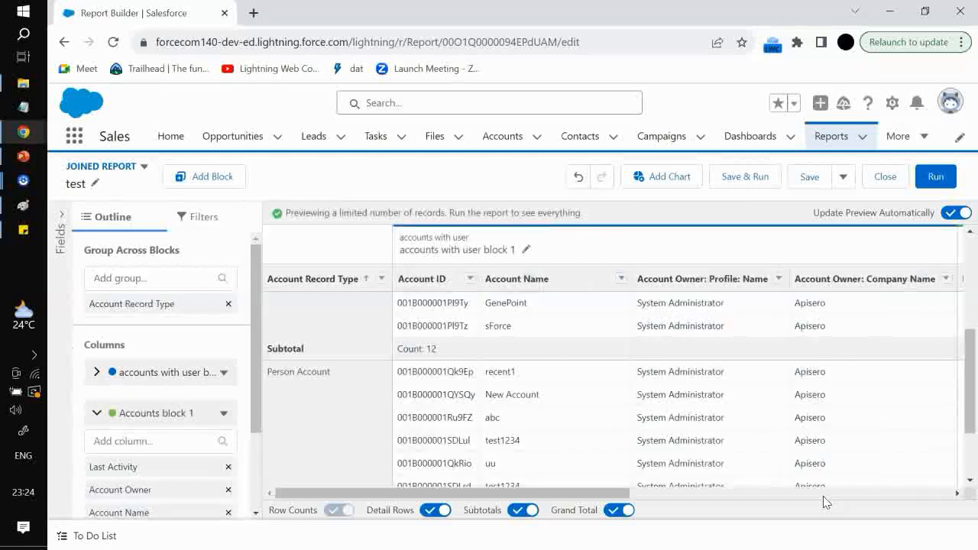
drag(592, 495, 967, 504)
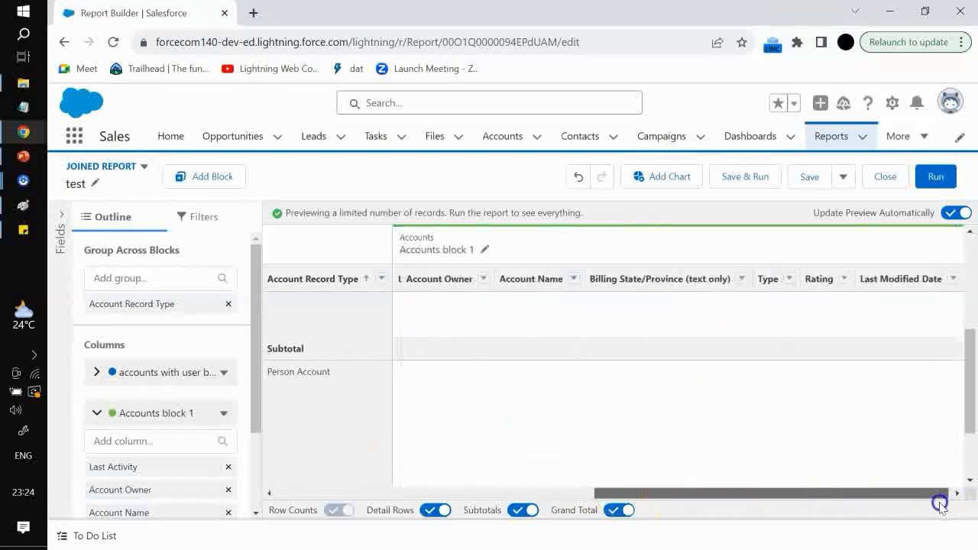
click(61, 213)
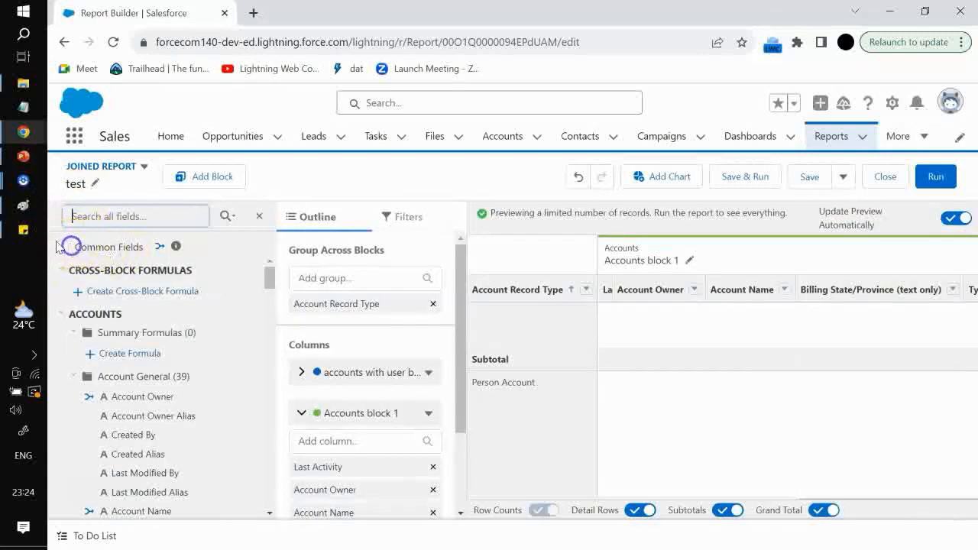
Restrict the field list to show only common fields
click(63, 246)
click(63, 246)
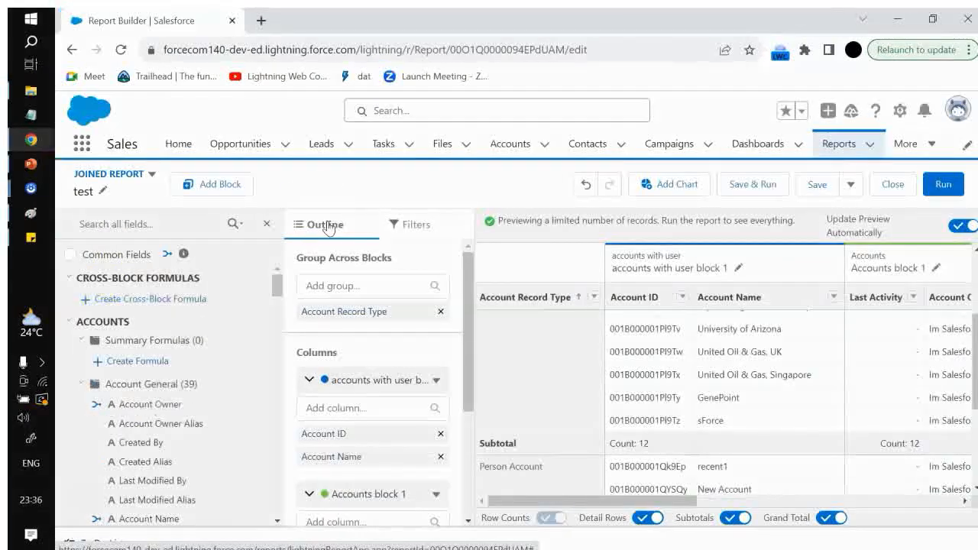
click(70, 255)
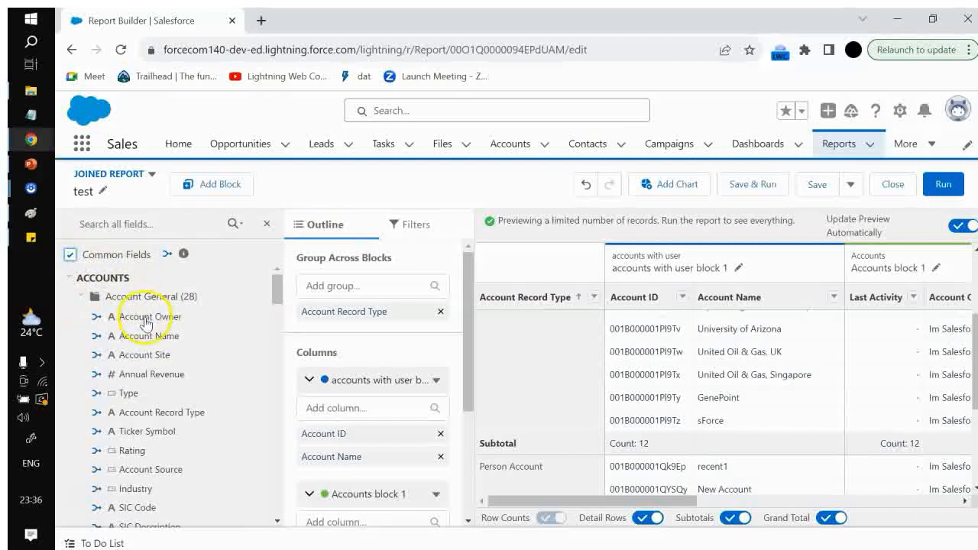
mouse_move(145, 322)
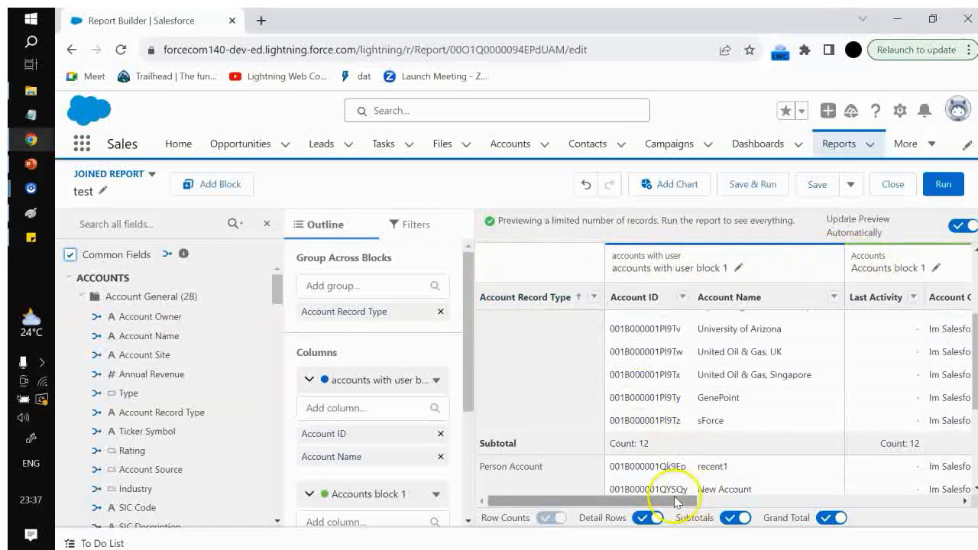
Set the Accounts block 1 Show Me filter to My accounts
drag(674, 501, 714, 501)
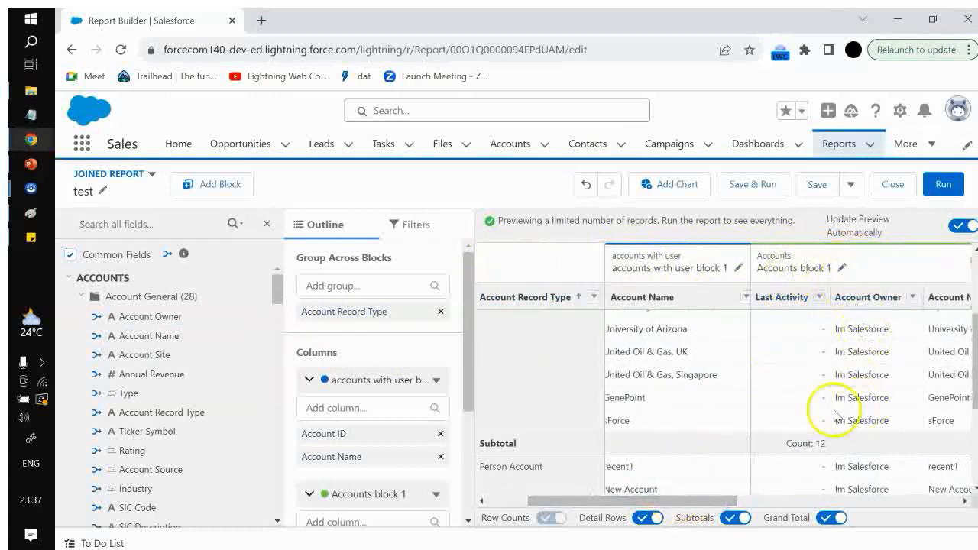
click(418, 228)
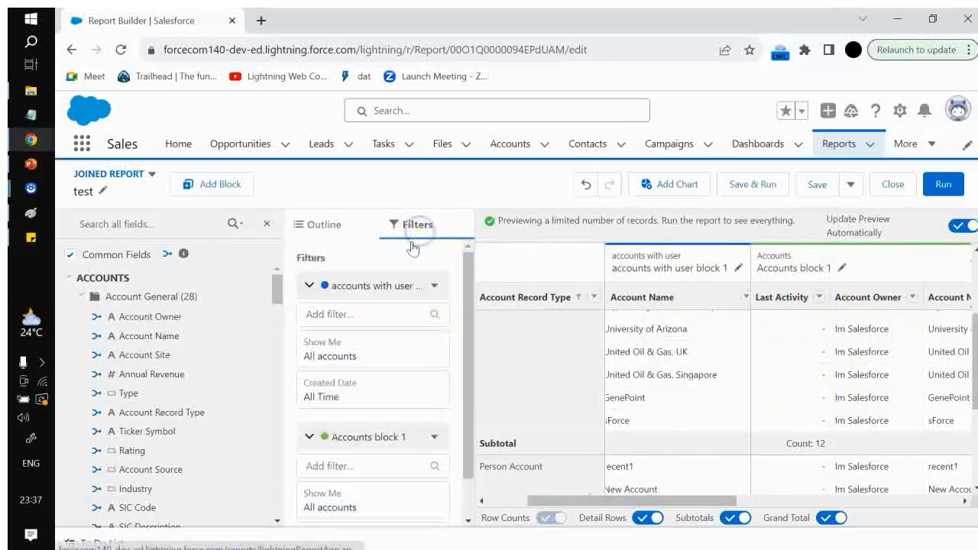
click(309, 287)
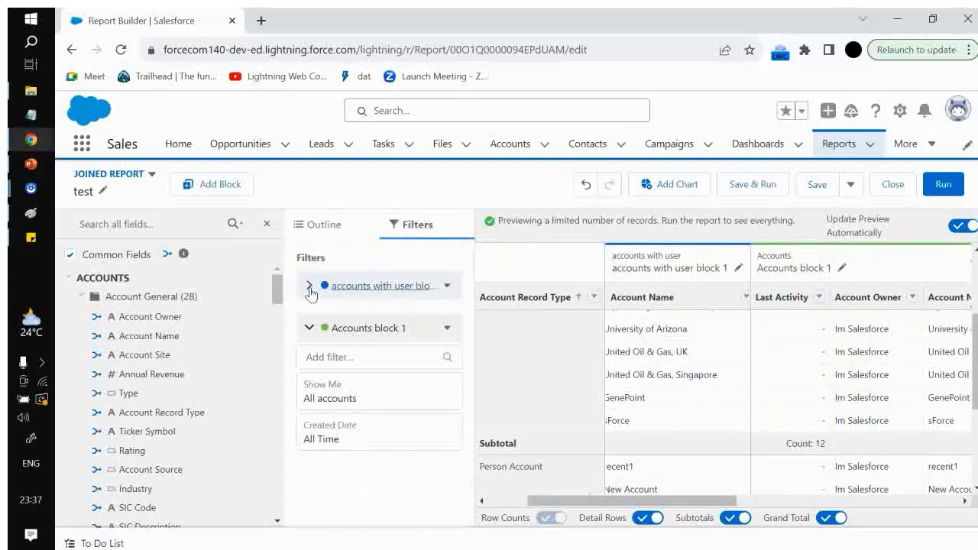
click(309, 329)
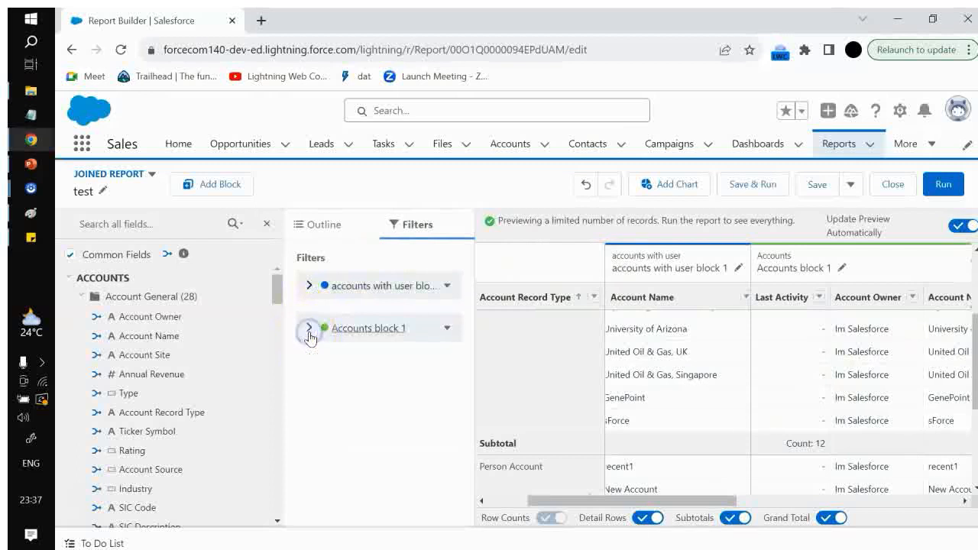
click(309, 328)
click(351, 389)
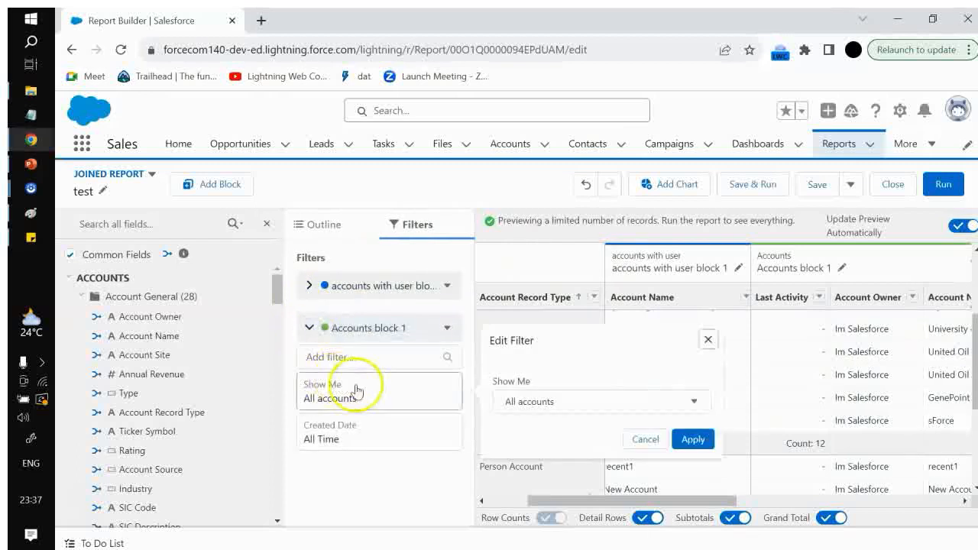
click(496, 401)
click(535, 432)
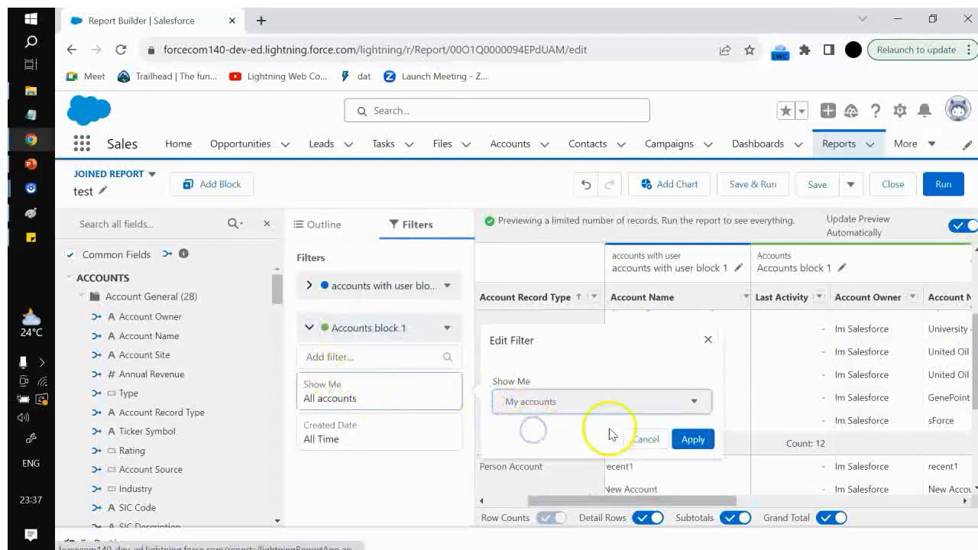
click(684, 438)
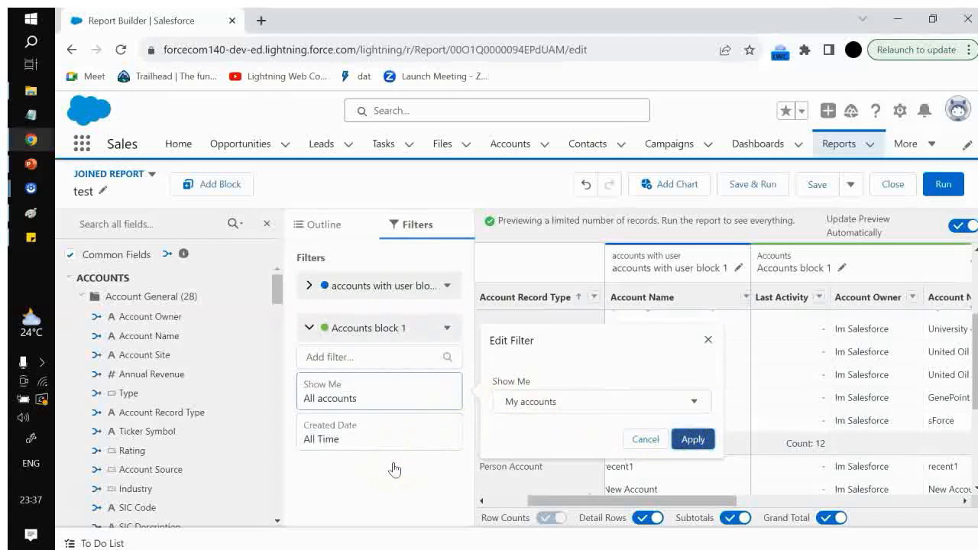
click(687, 439)
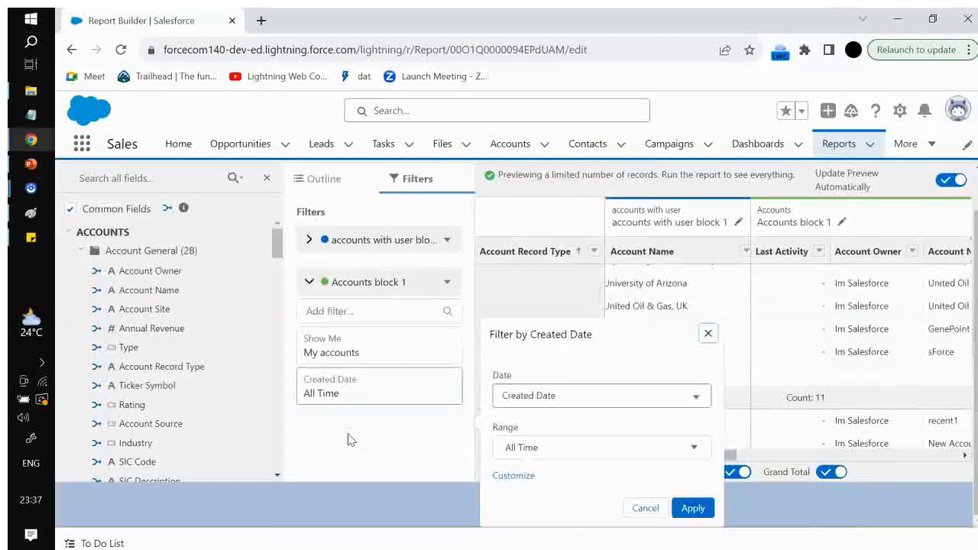
Set the Accounts block 1 Created Date range to 2 FY Ago and run the report
click(586, 441)
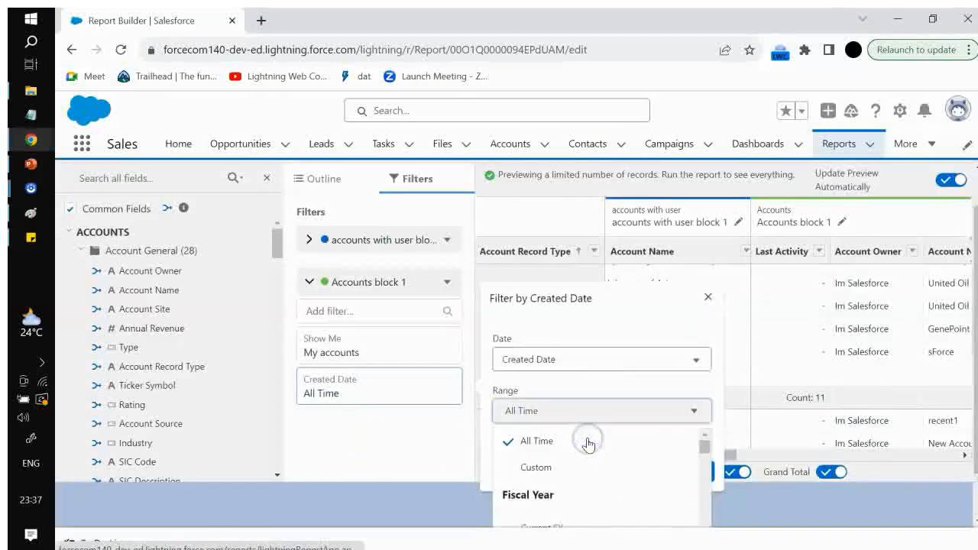
scroll(574, 452, down, 3)
click(553, 457)
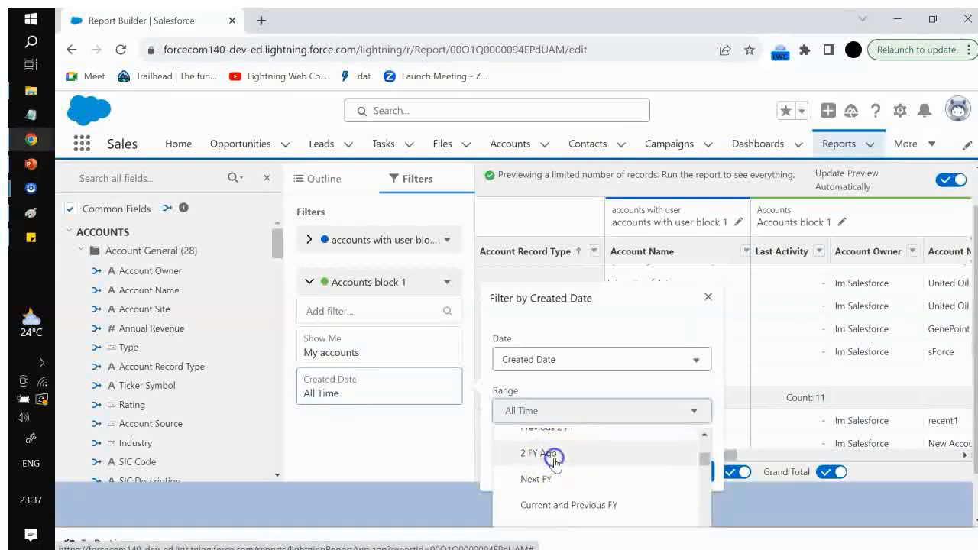
click(692, 507)
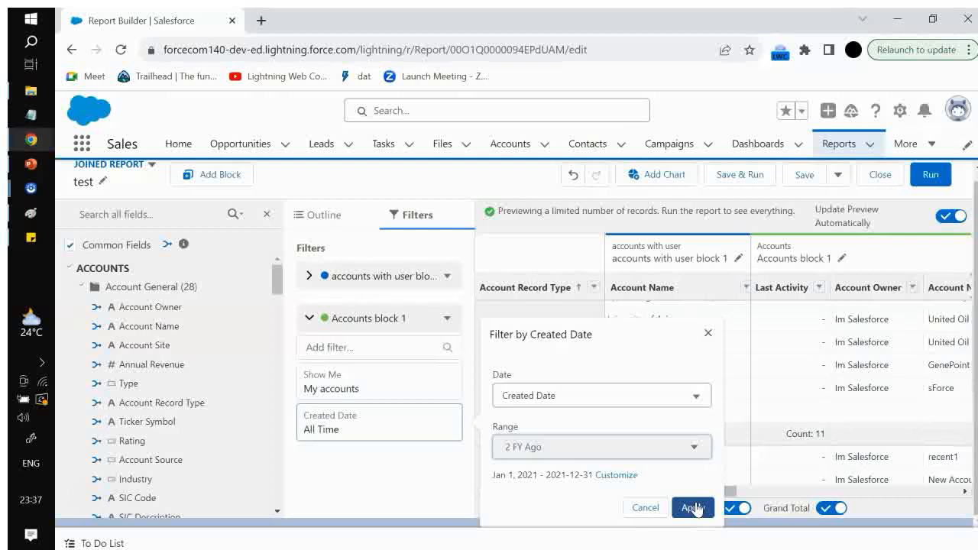
click(694, 507)
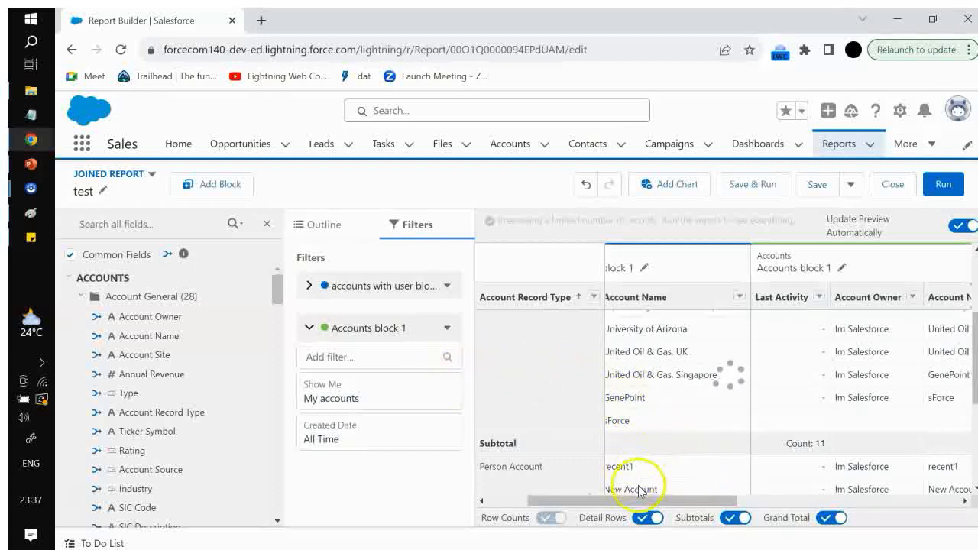
click(684, 502)
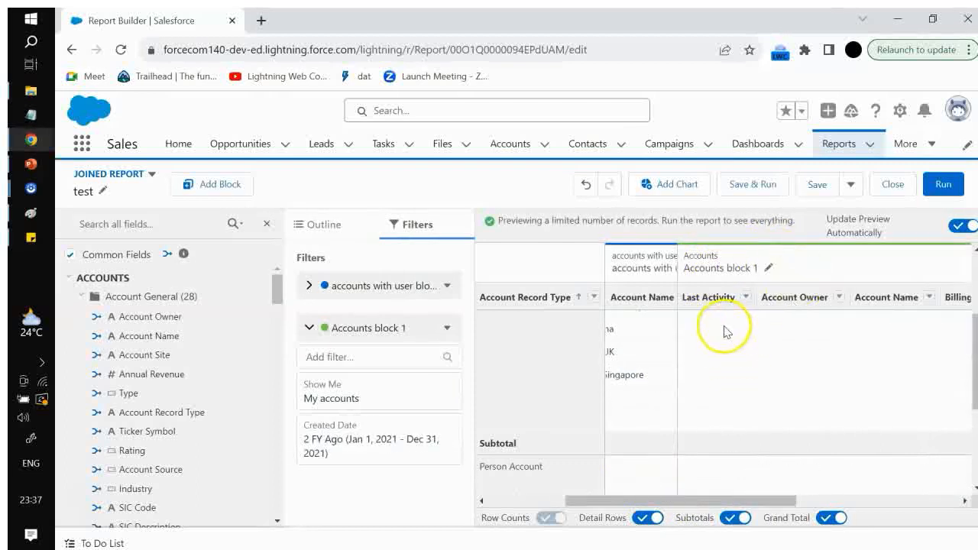
click(940, 188)
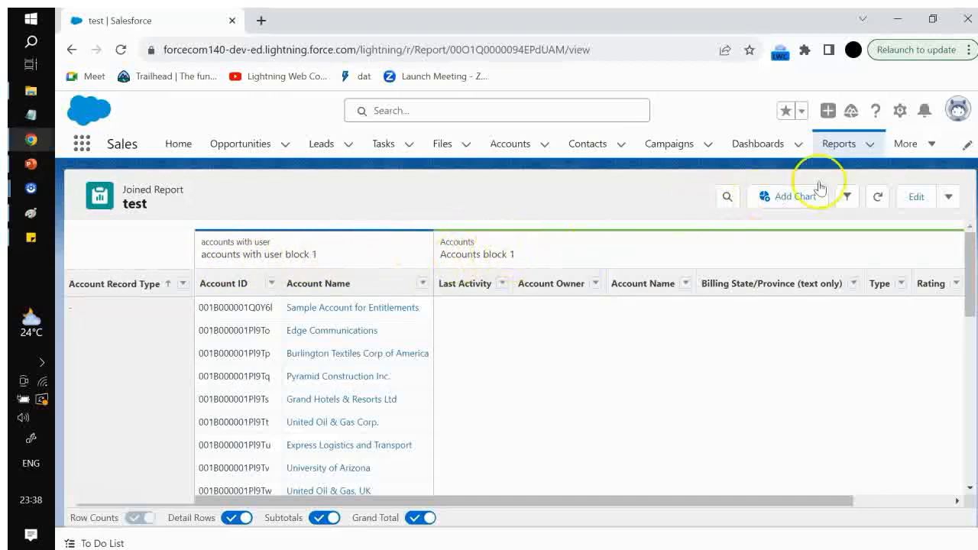
Change the Accounts block 1 Show Me filter back to All accounts in the report view
click(848, 197)
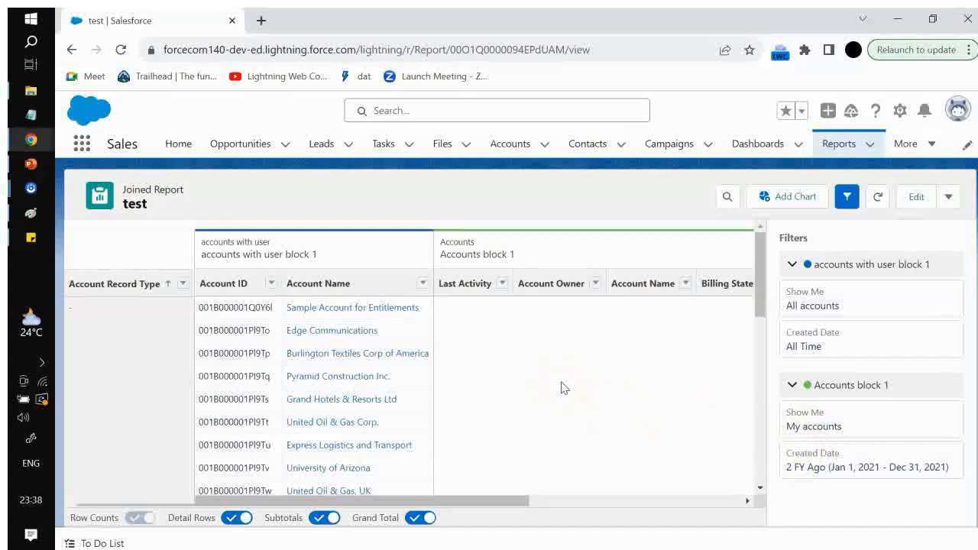
click(812, 459)
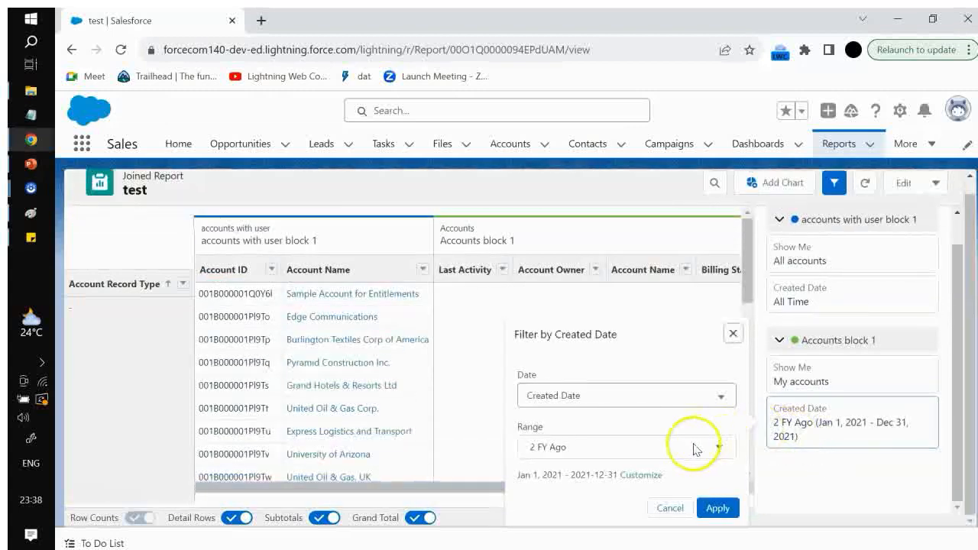
click(694, 445)
click(655, 471)
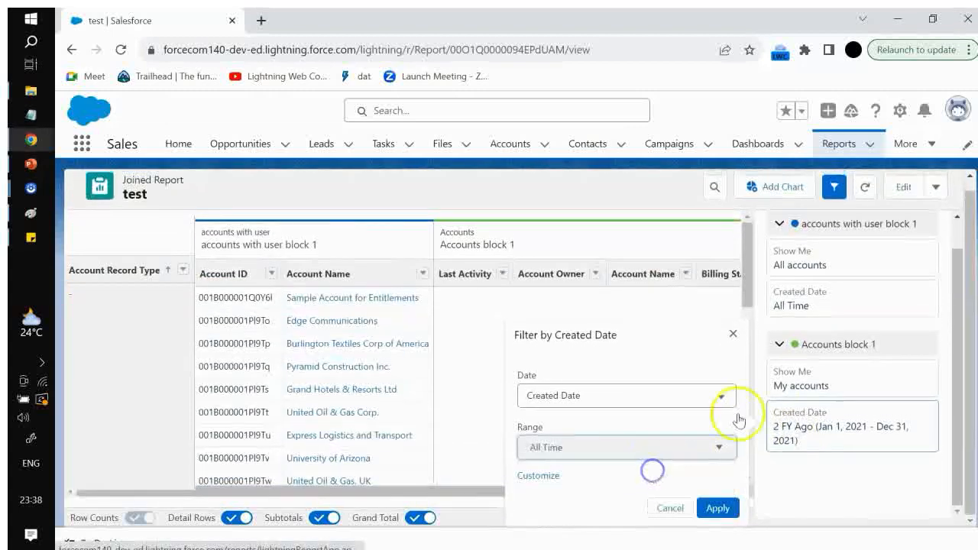
click(807, 376)
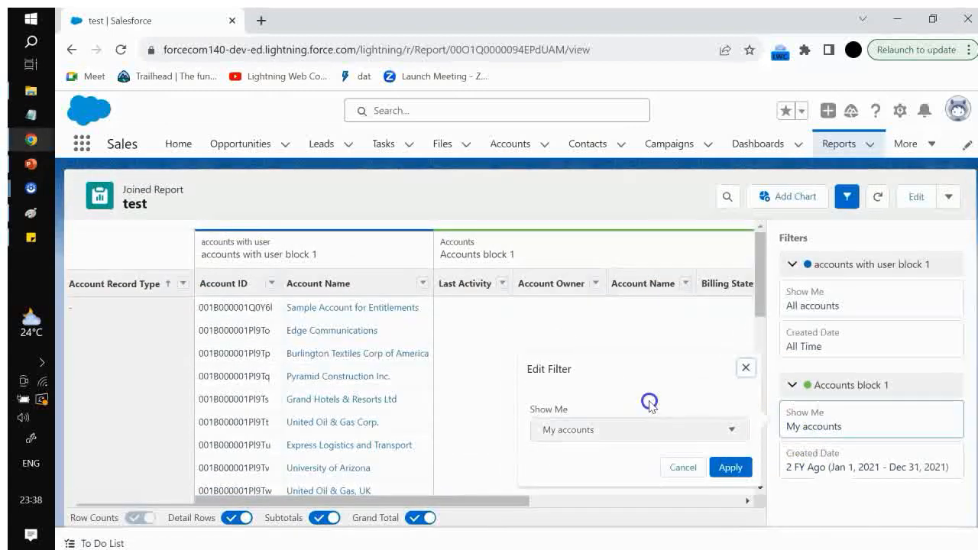
click(640, 425)
click(640, 425)
click(634, 426)
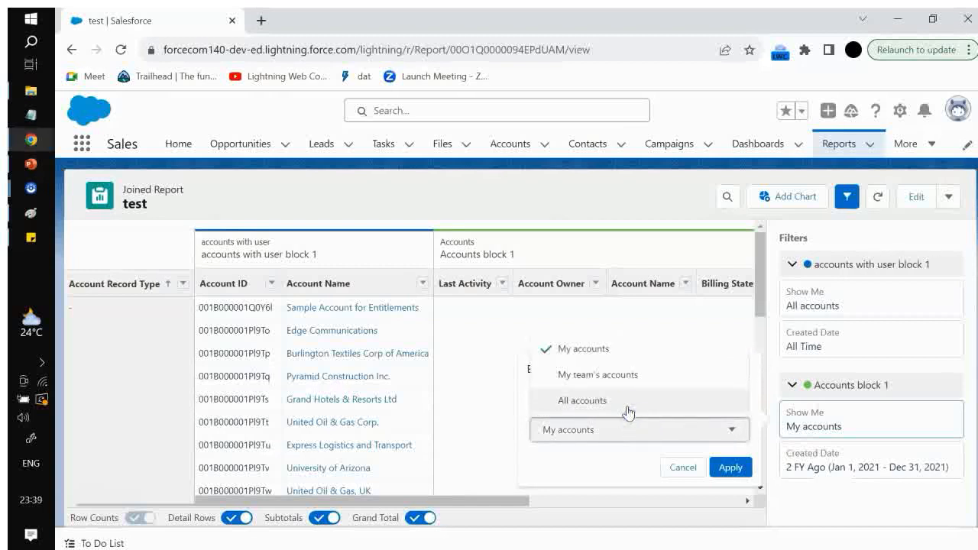
click(626, 401)
click(731, 466)
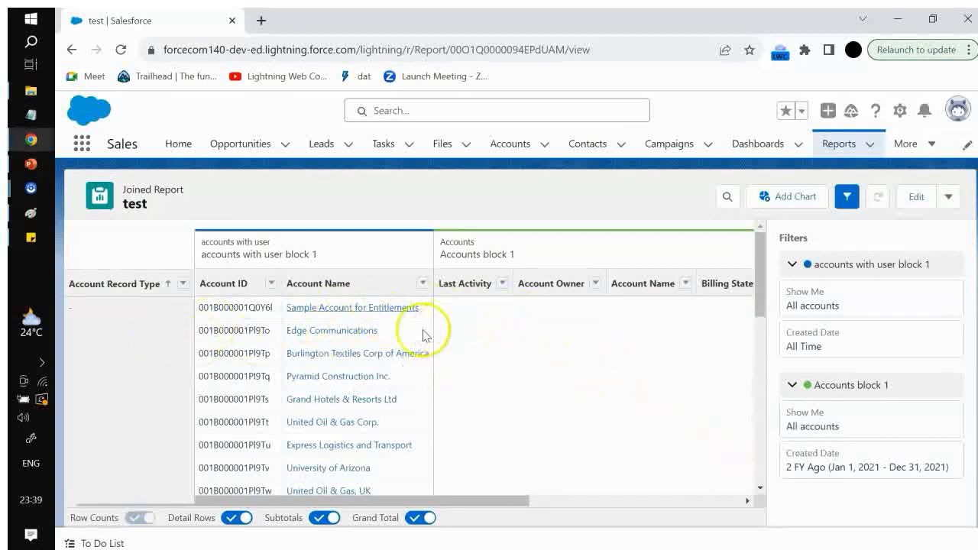
Set the Accounts block 1 Created Date range to All Time
scroll(698, 375, down, 4)
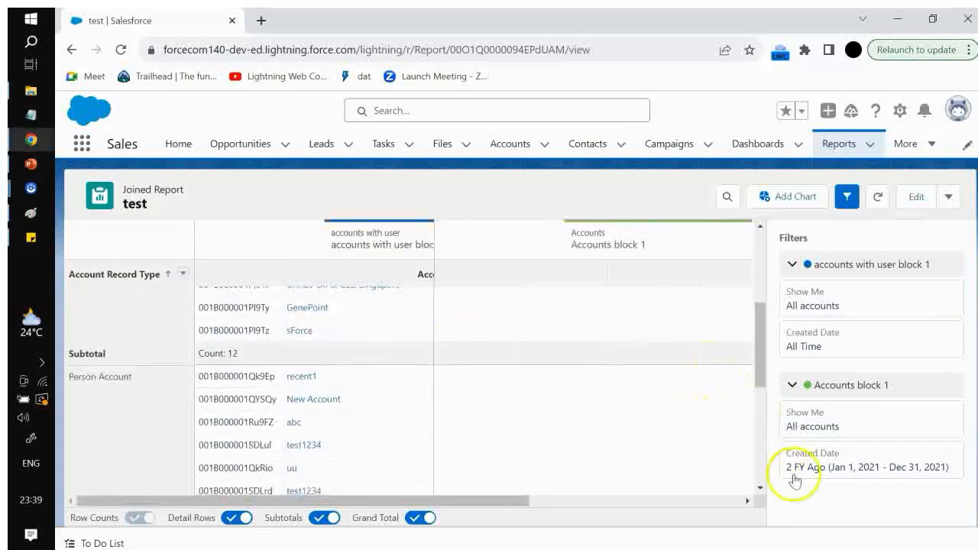
click(823, 452)
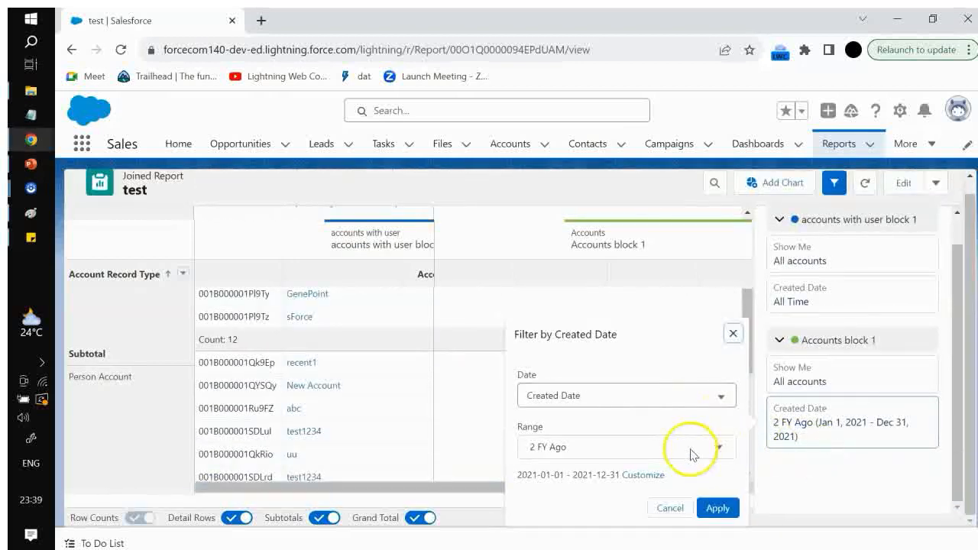
click(690, 453)
click(629, 470)
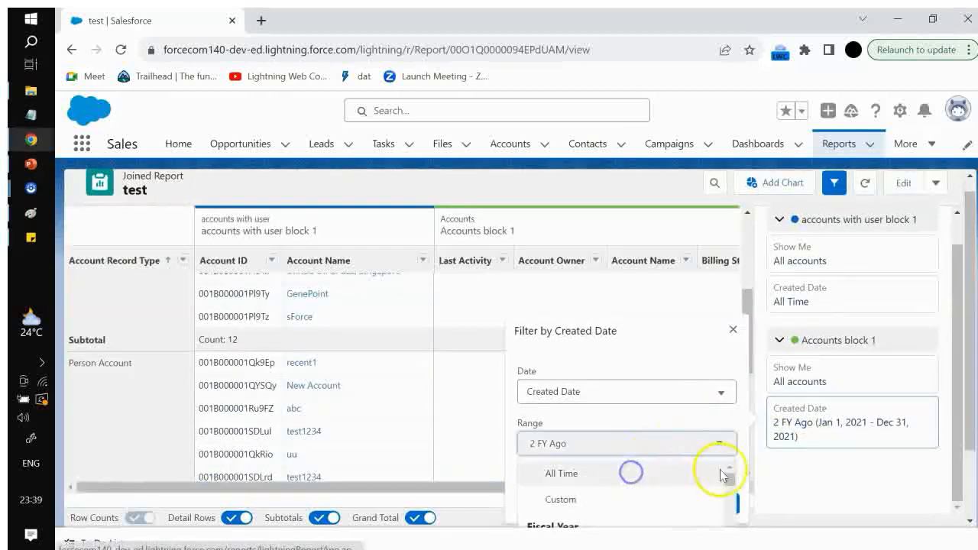
click(787, 431)
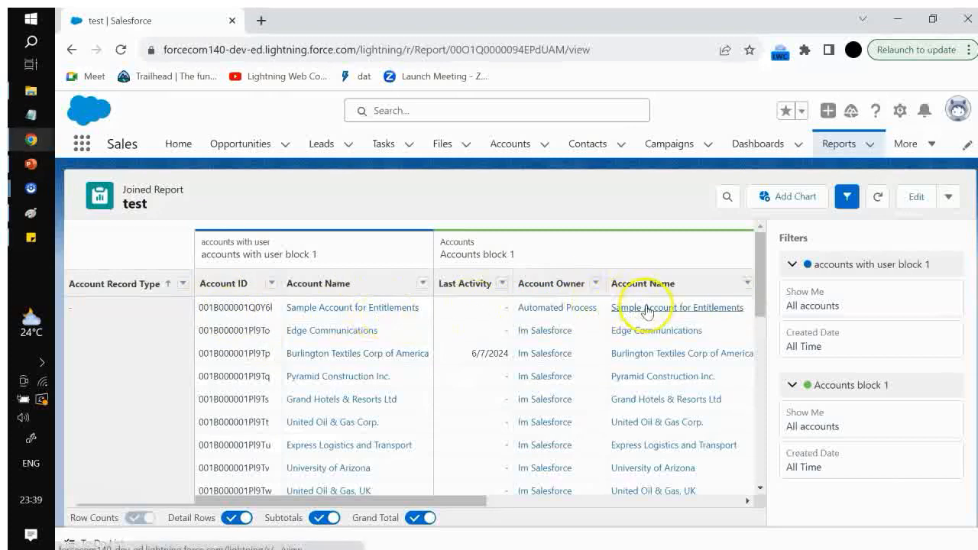
Scroll across the report and toggle the filter sections of both blocks
drag(480, 498, 340, 504)
click(791, 264)
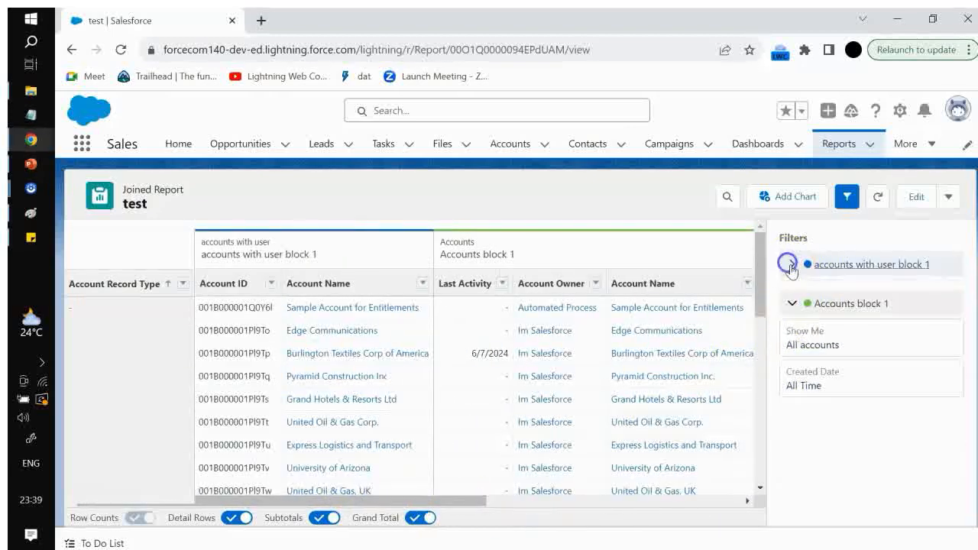
click(793, 306)
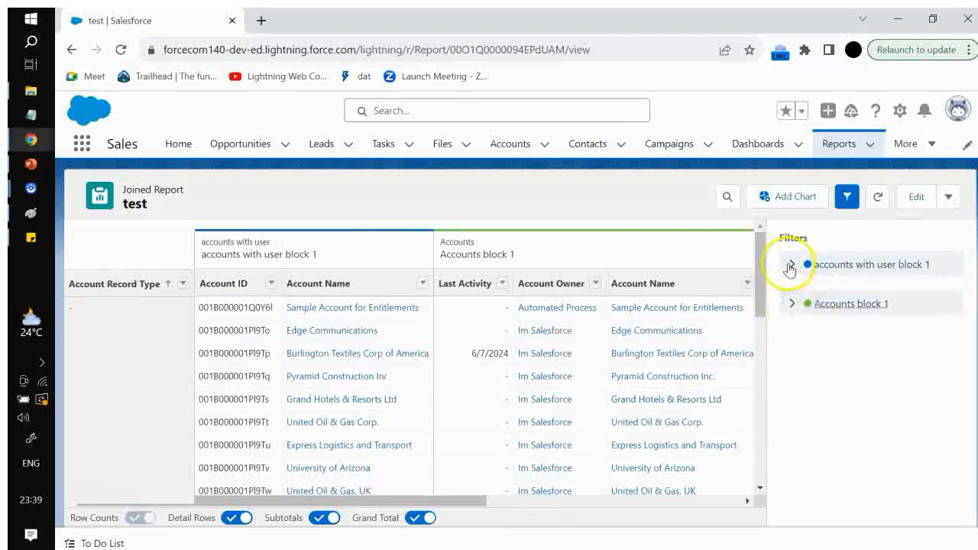
click(792, 265)
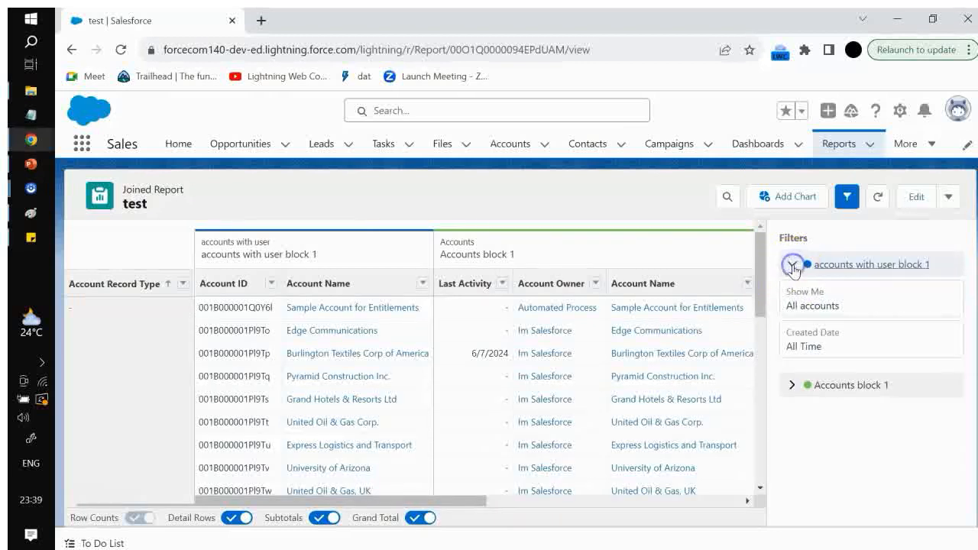
click(791, 386)
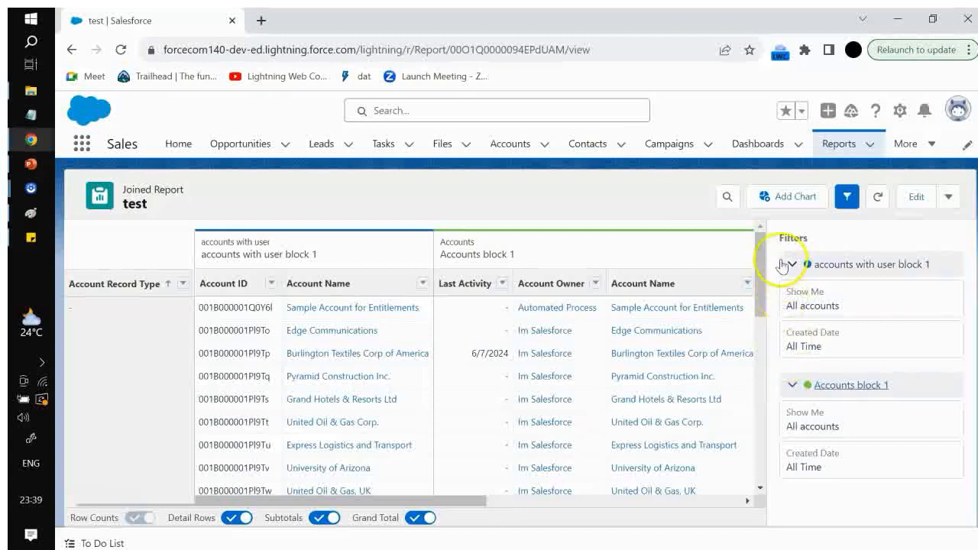
Return to editing the report and review the outline columns of both blocks
click(914, 196)
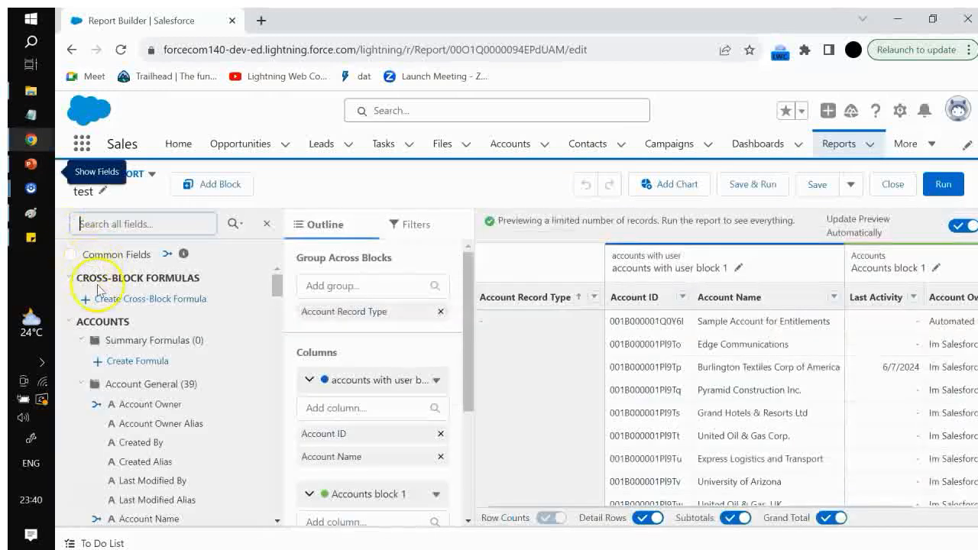
click(157, 299)
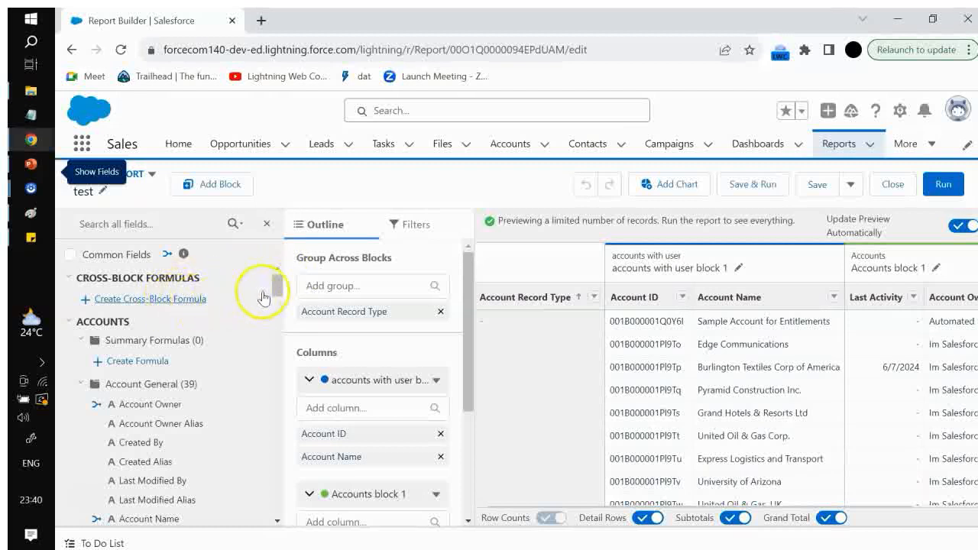
scroll(323, 306, down, 5)
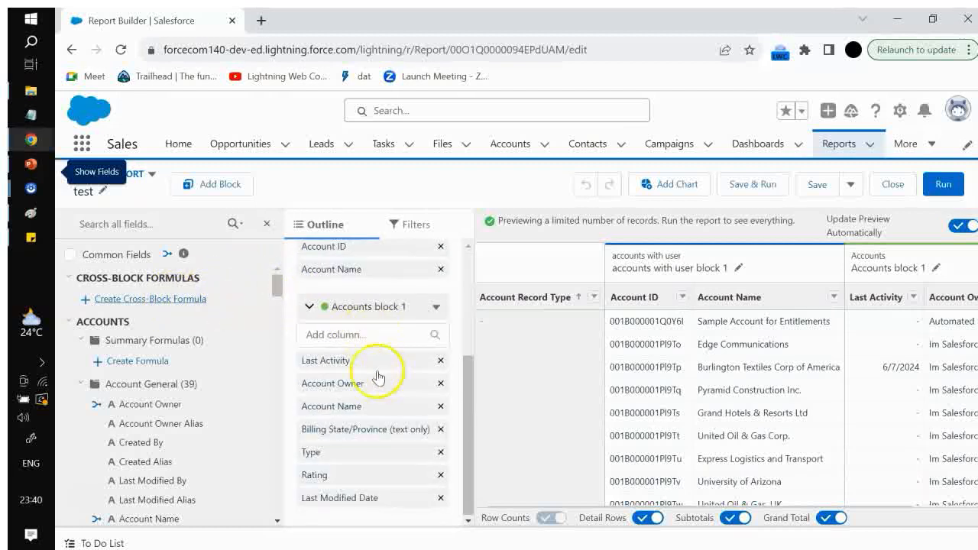
scroll(378, 376, up, 5)
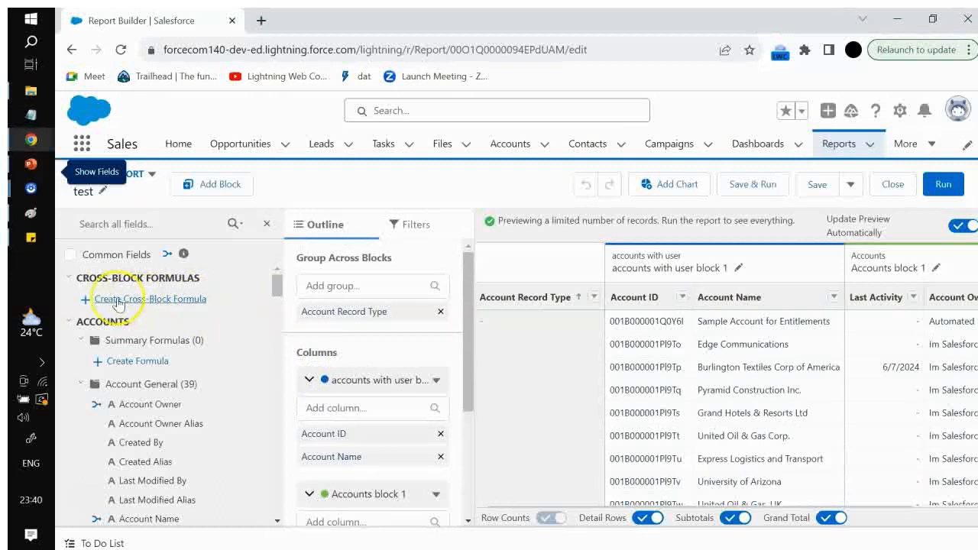
Open the dialog to create a new cross-block formula column
click(86, 299)
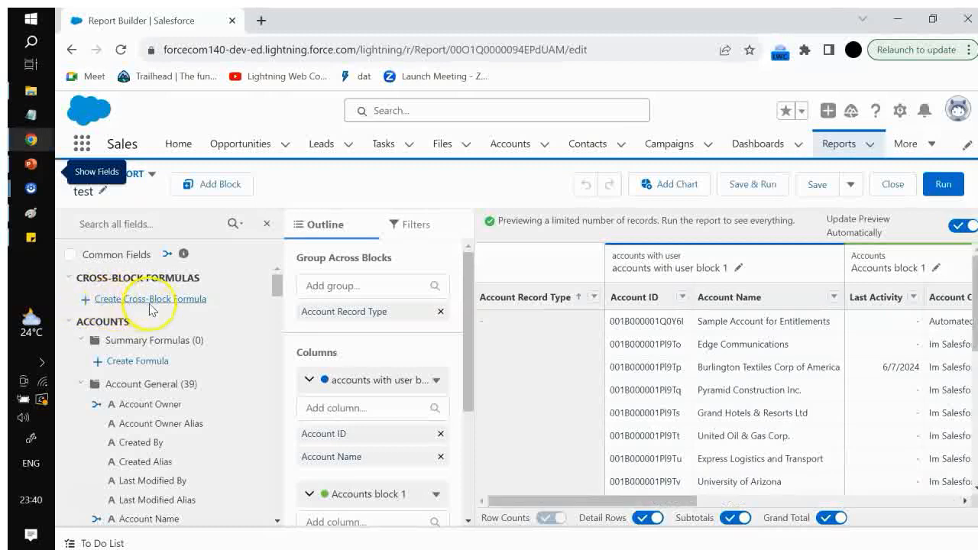
scroll(290, 334, down, 3)
scroll(283, 382, up, 3)
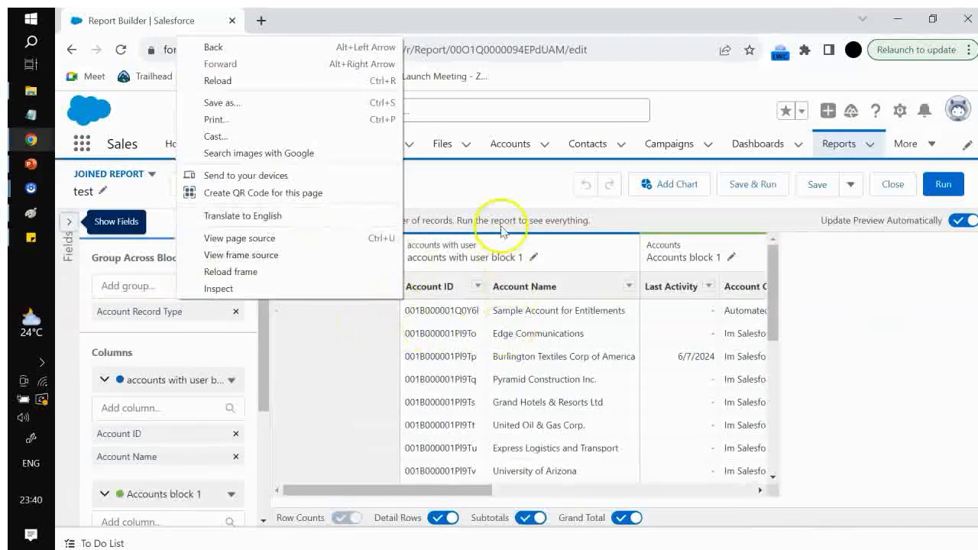
click(445, 191)
click(453, 380)
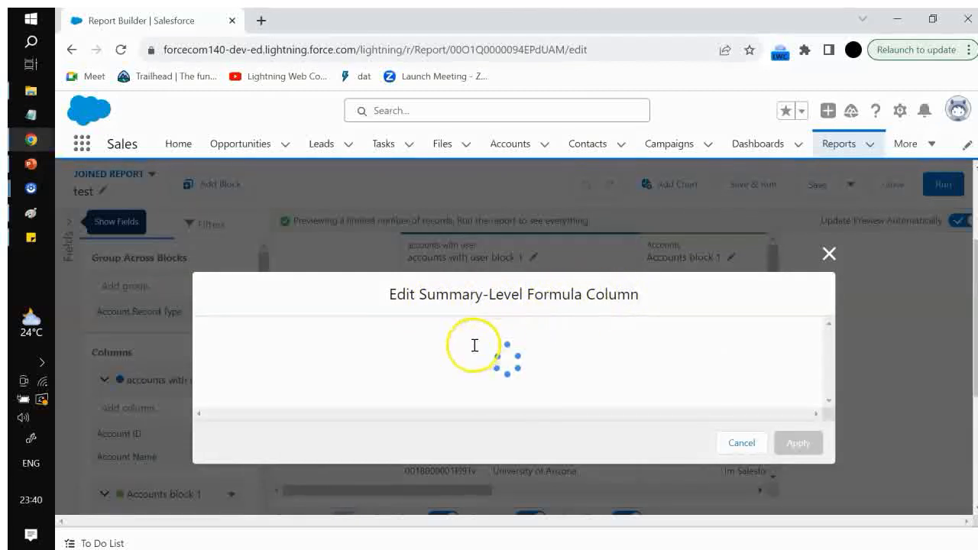
click(432, 353)
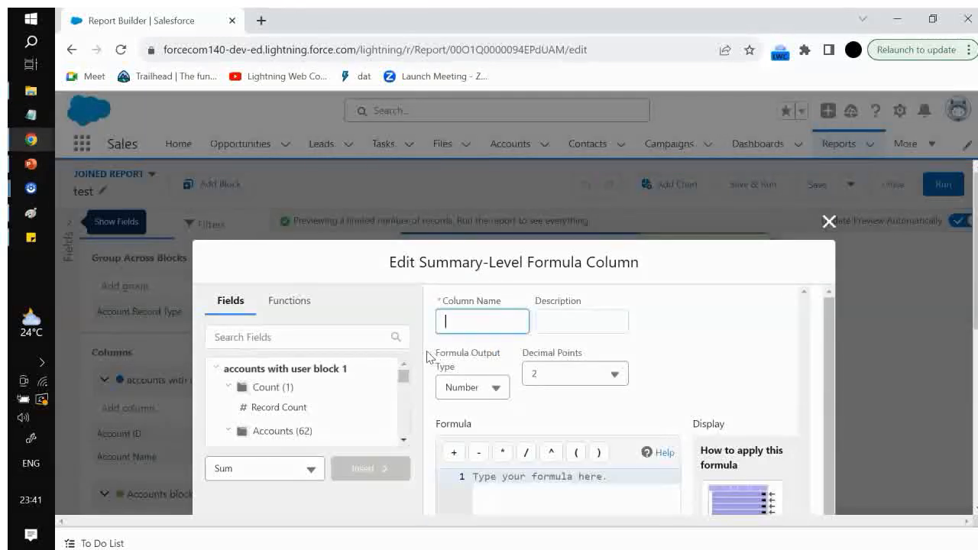
Browse the block's field list and review the Formula Output Type choices
scroll(349, 368, down, 2)
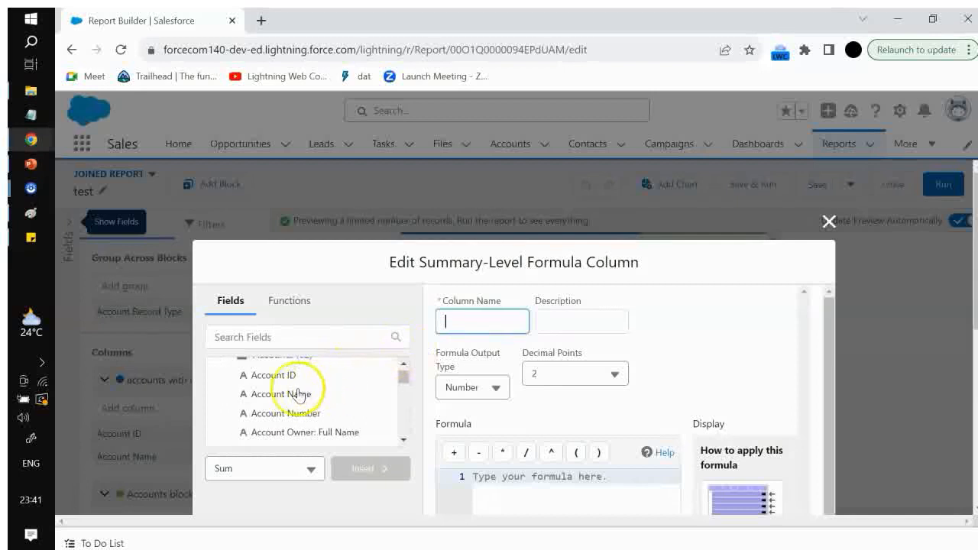
scroll(297, 397, down, 2)
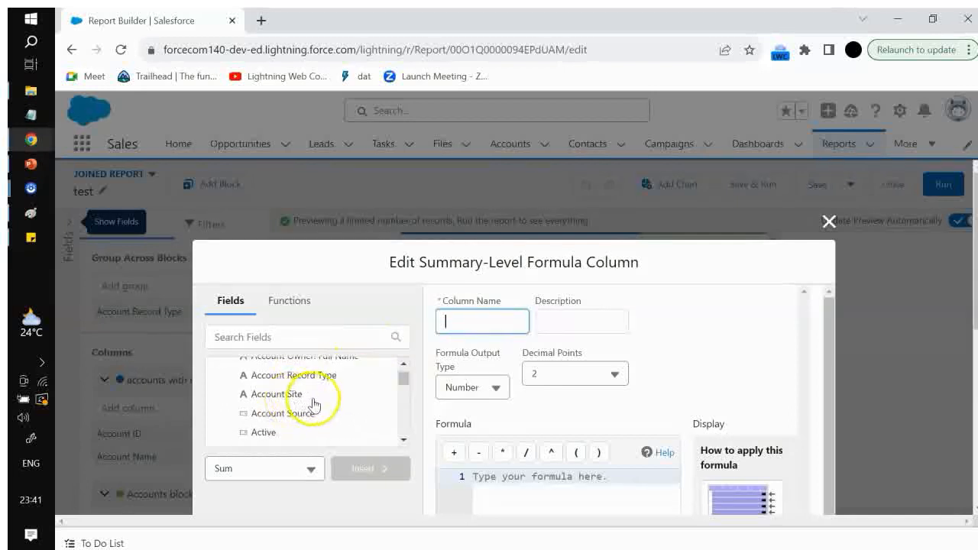
scroll(312, 403, down, 2)
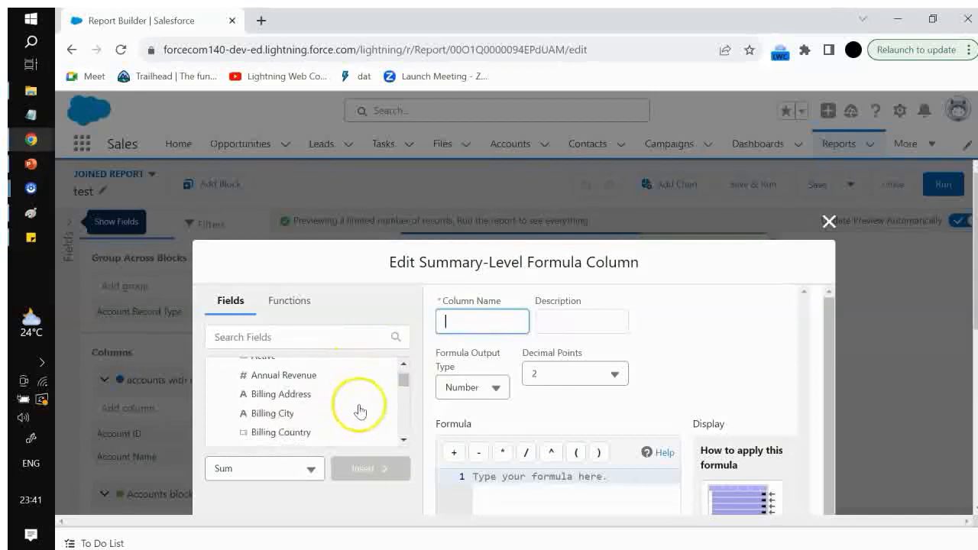
click(284, 398)
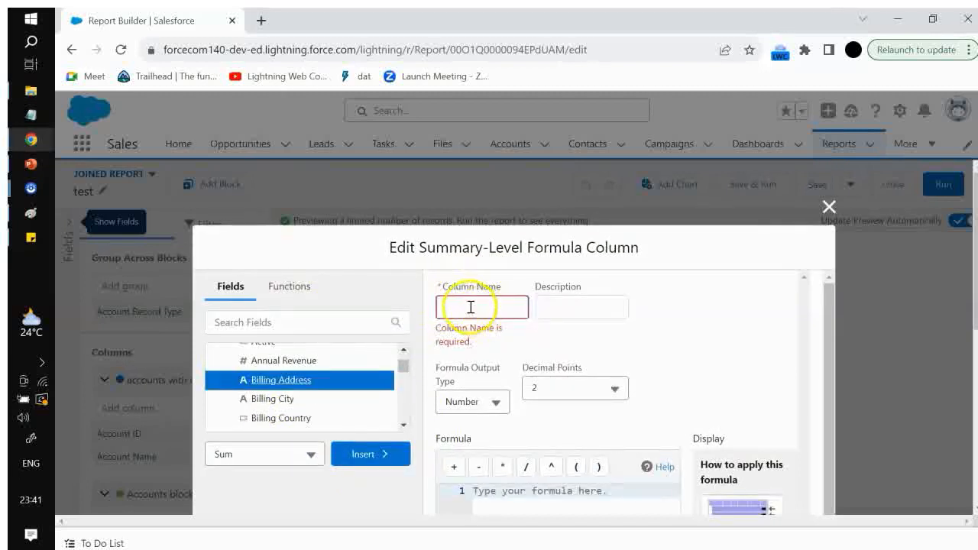
click(470, 307)
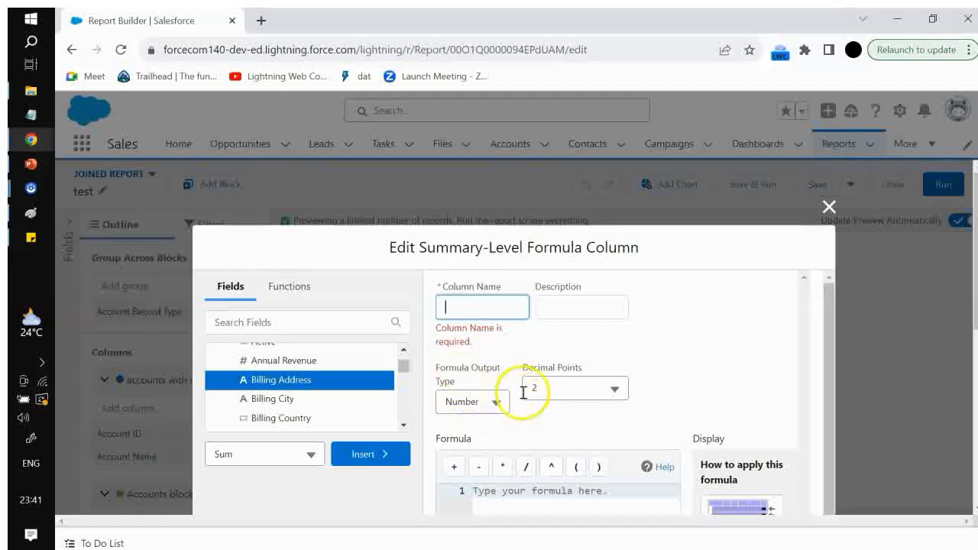
click(489, 400)
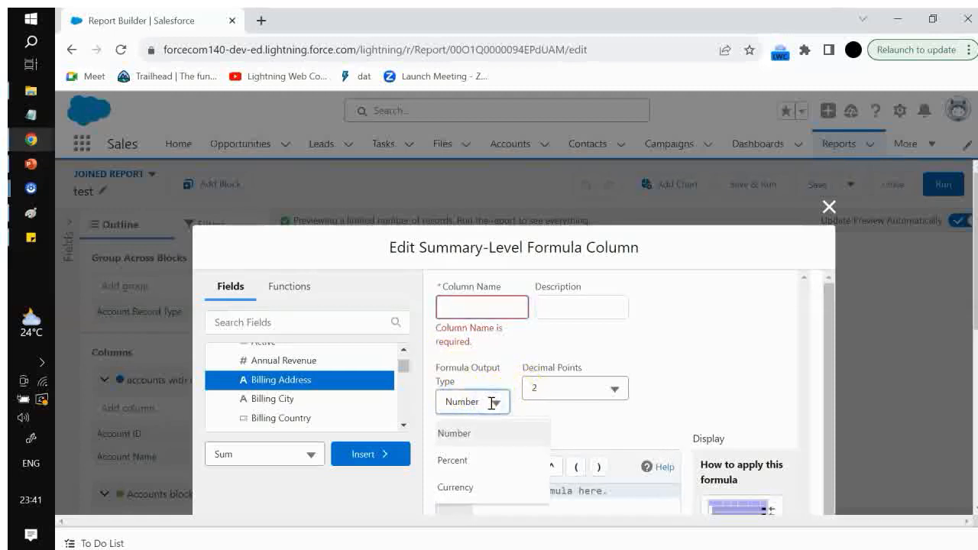
click(653, 328)
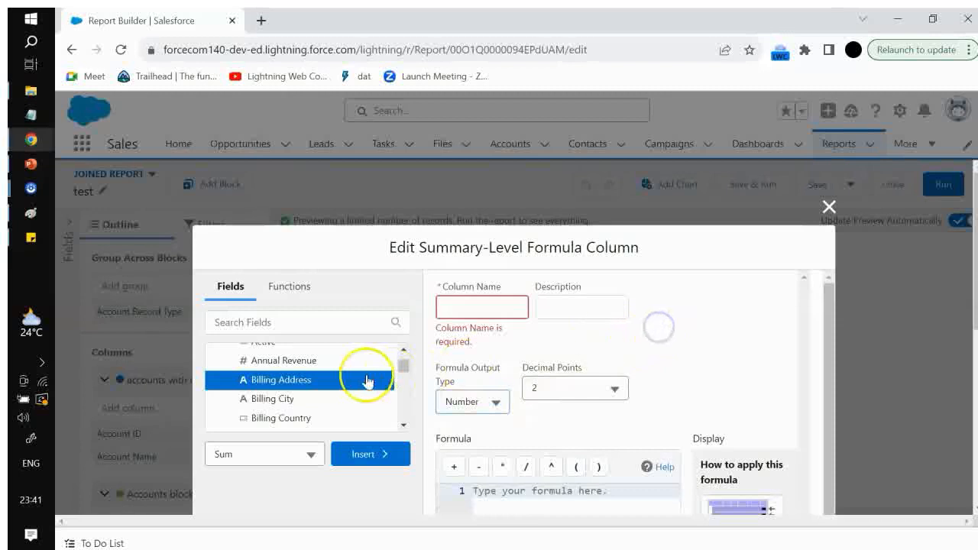
Insert the Number of Locations field summarized with Sum into the formula
scroll(358, 386, down, 2)
scroll(350, 393, down, 2)
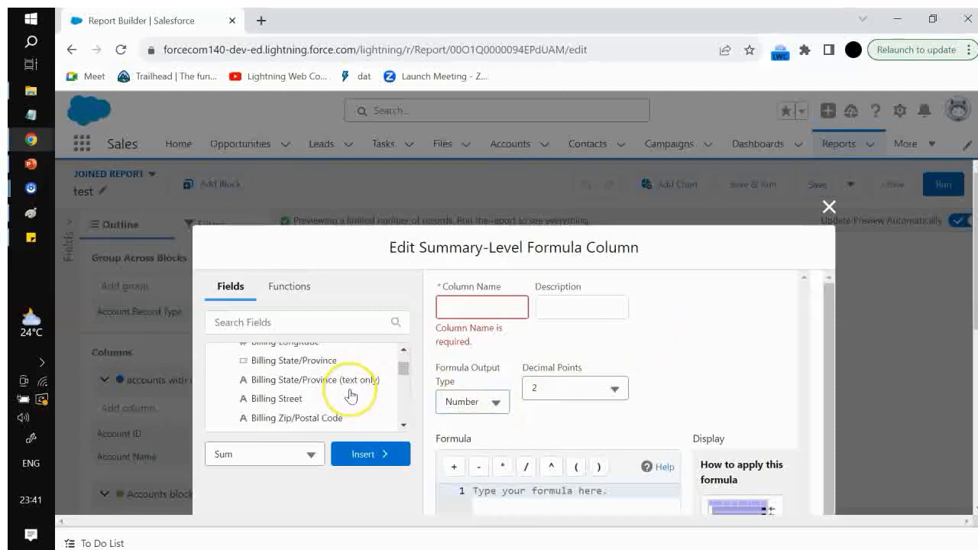
scroll(350, 394, down, 8)
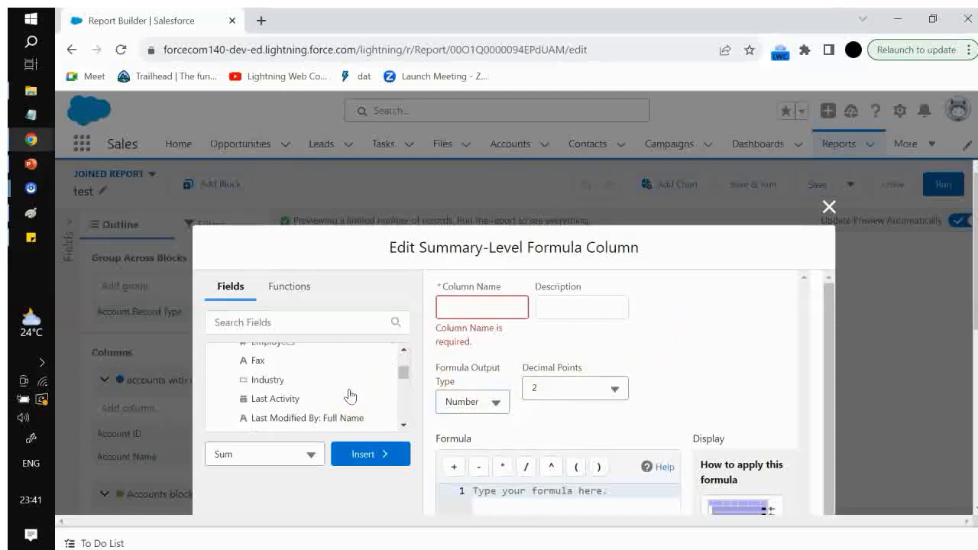
scroll(350, 395, down, 5)
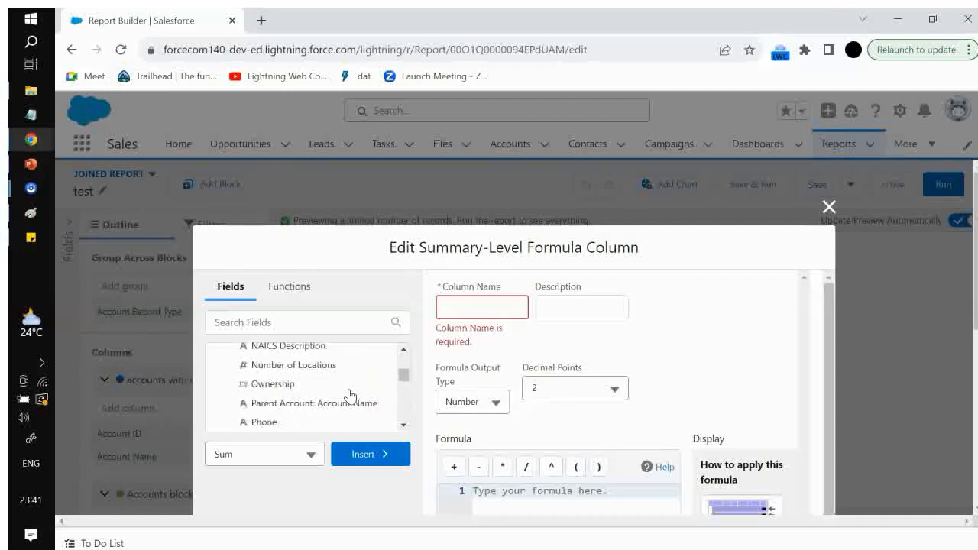
scroll(350, 394, up, 3)
click(309, 416)
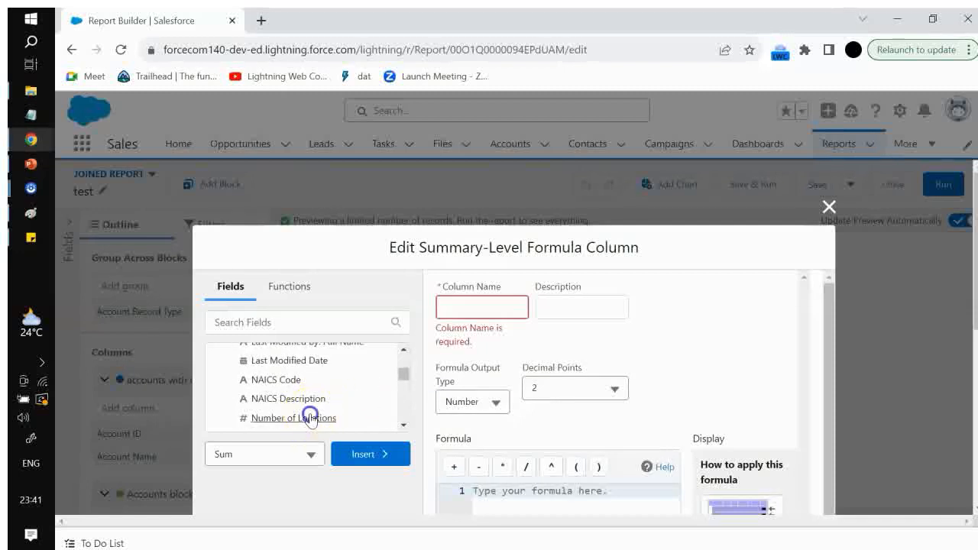
click(375, 454)
Name the formula column location count and apply the cross-block formula
click(448, 472)
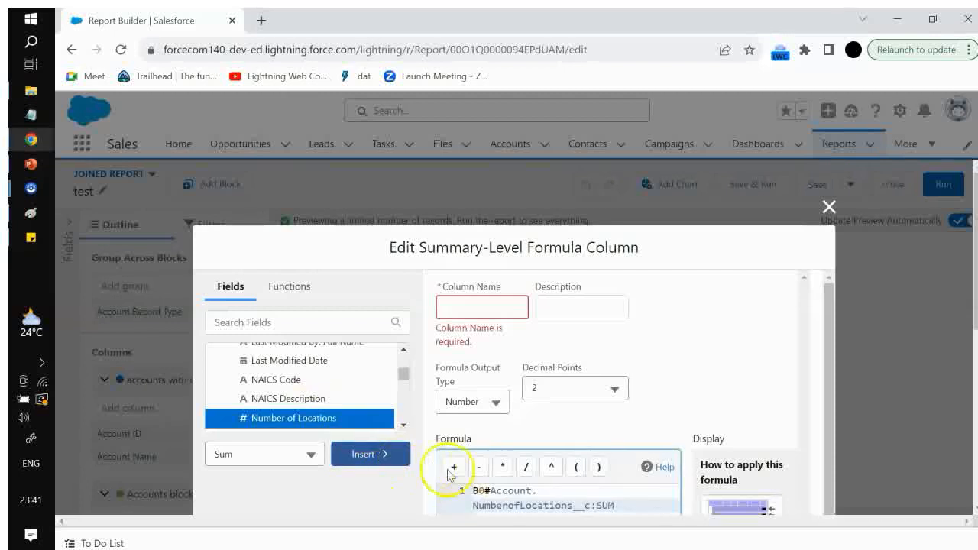
double_click(544, 489)
click(474, 306)
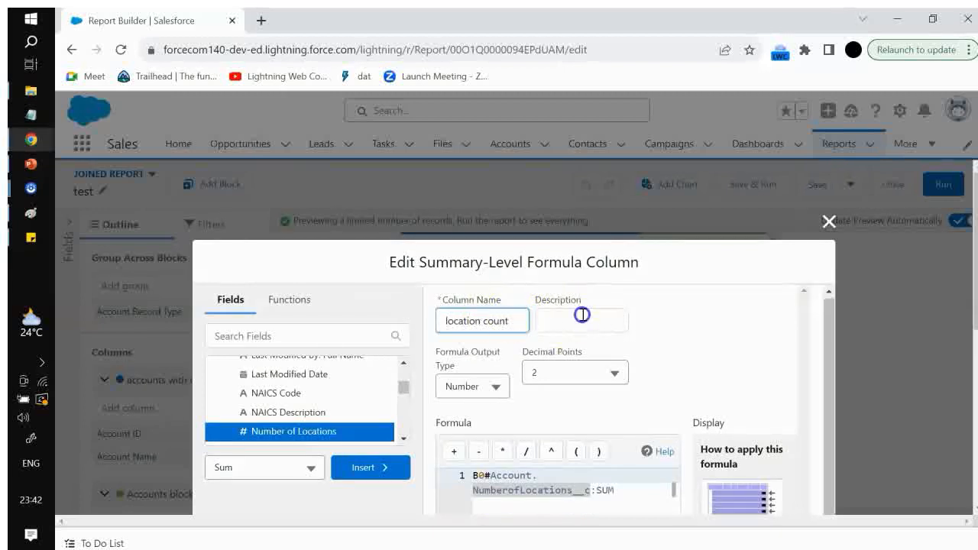
click(614, 314)
click(674, 322)
scroll(589, 442, down, 5)
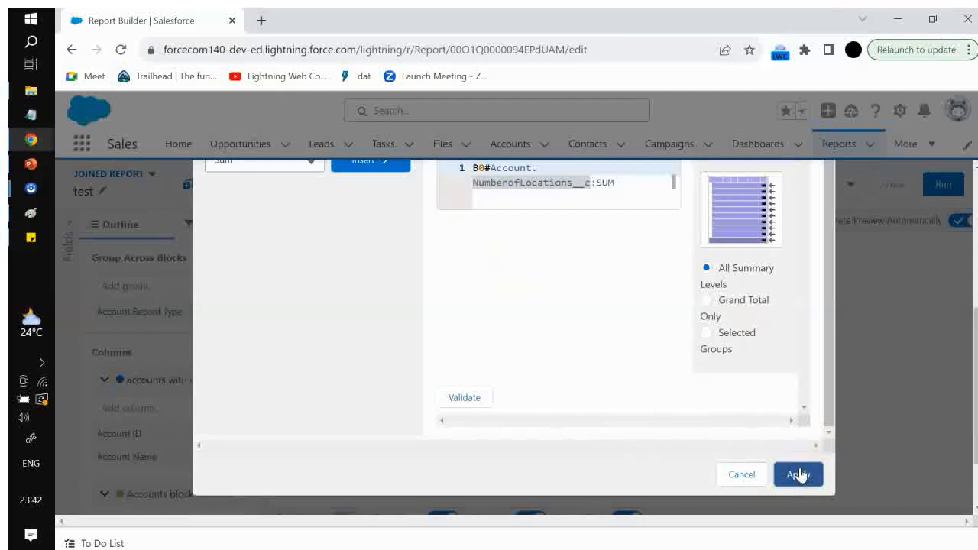
scroll(651, 366, up, 5)
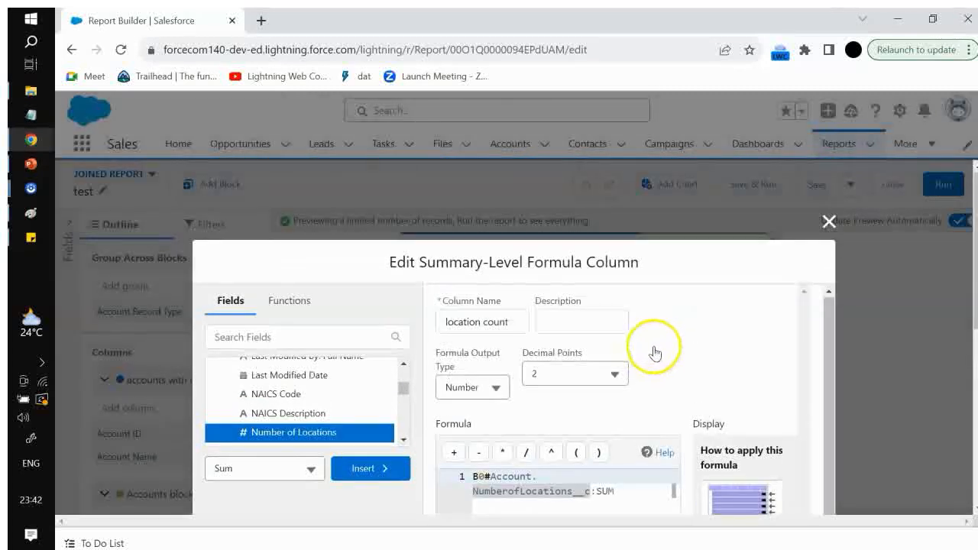
scroll(667, 343, down, 10)
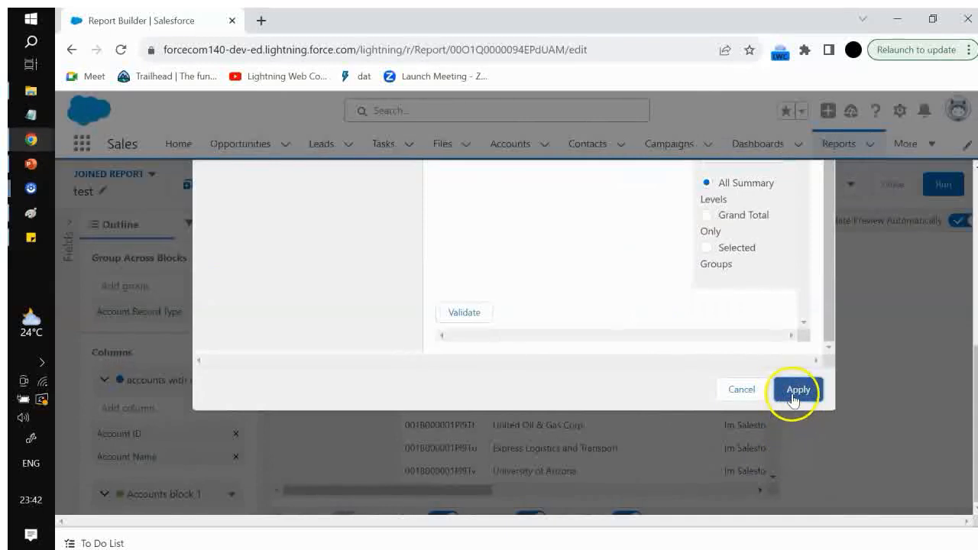
click(795, 394)
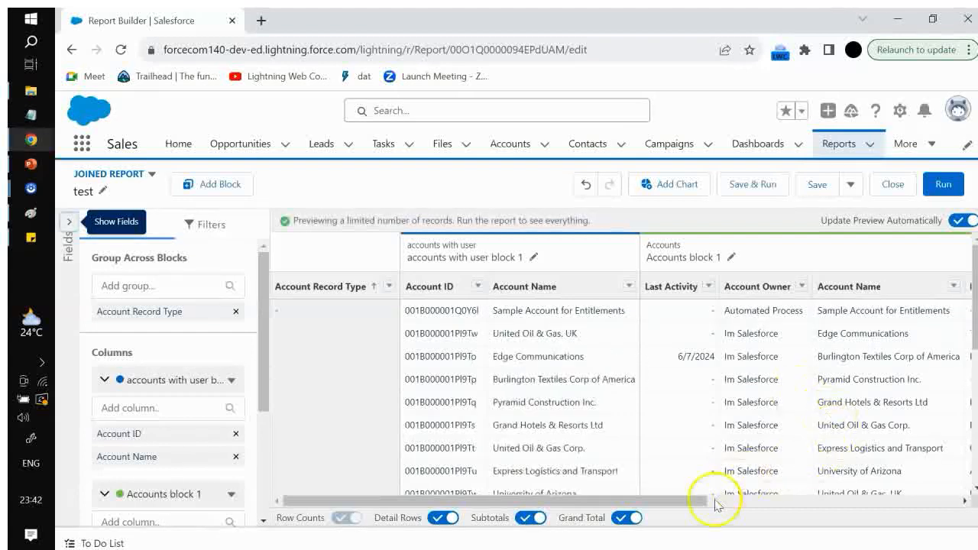
Run the joined report and scroll through both blocks' results and totals
drag(716, 504, 958, 519)
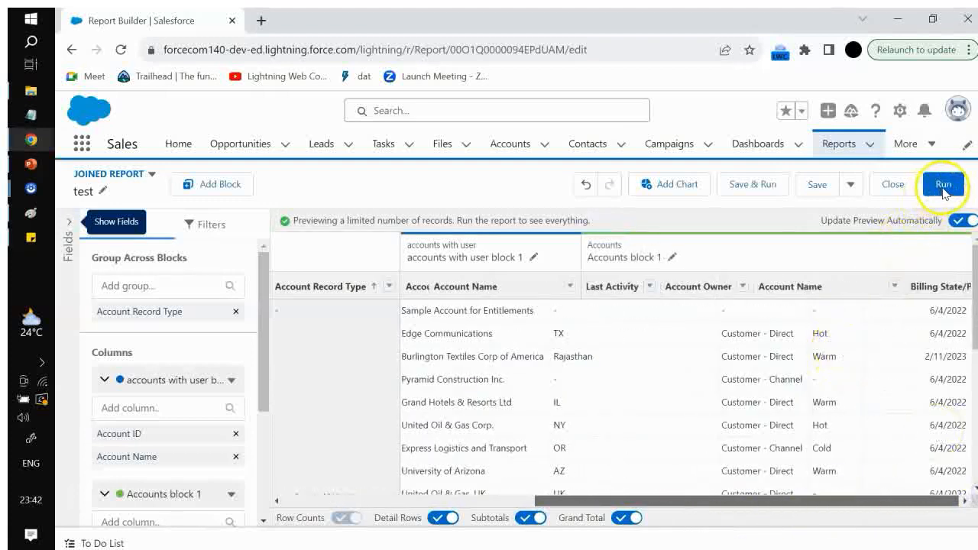
click(944, 187)
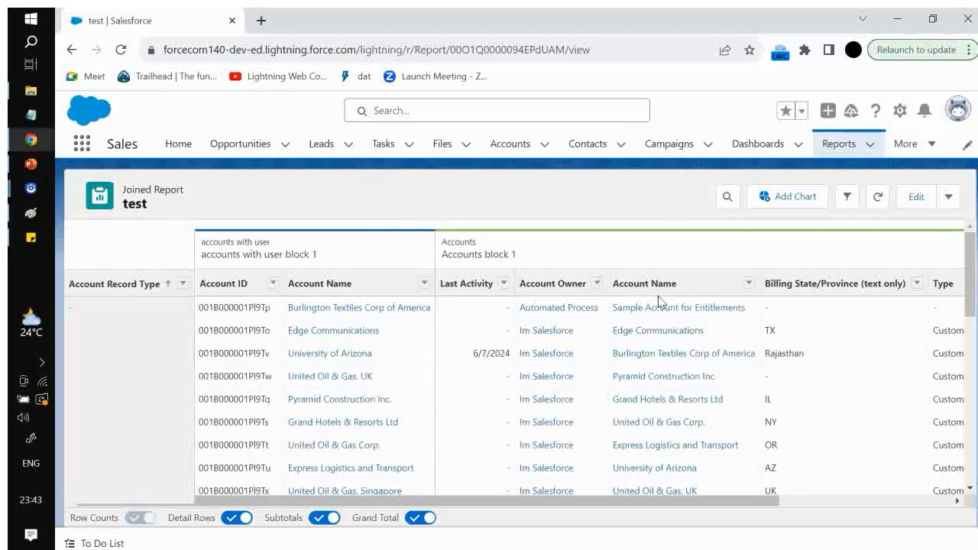
drag(651, 502, 509, 483)
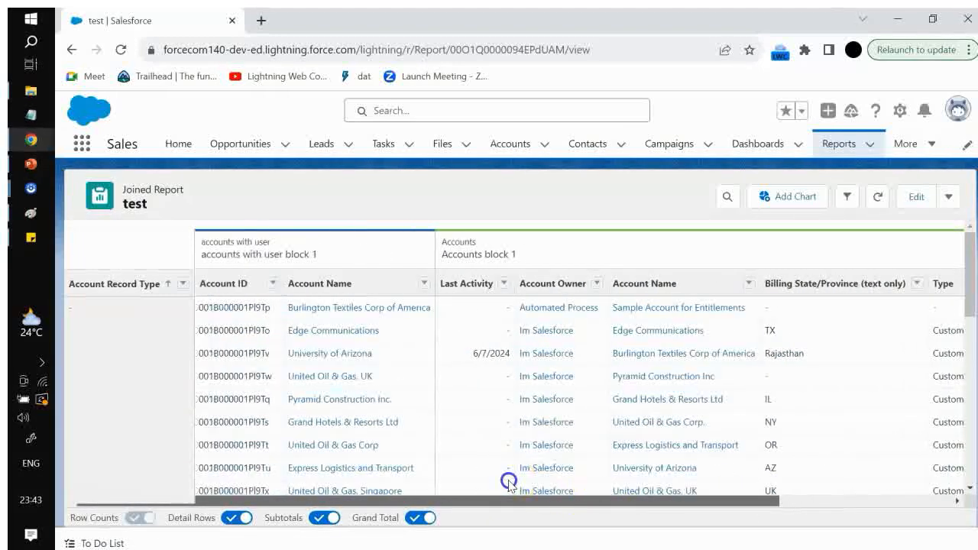
scroll(453, 366, down, 10)
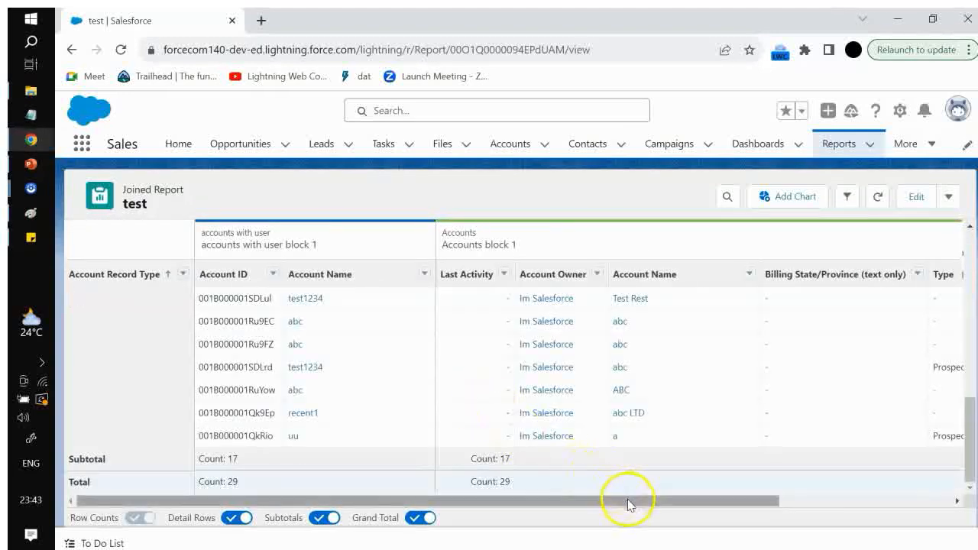
drag(628, 501, 585, 489)
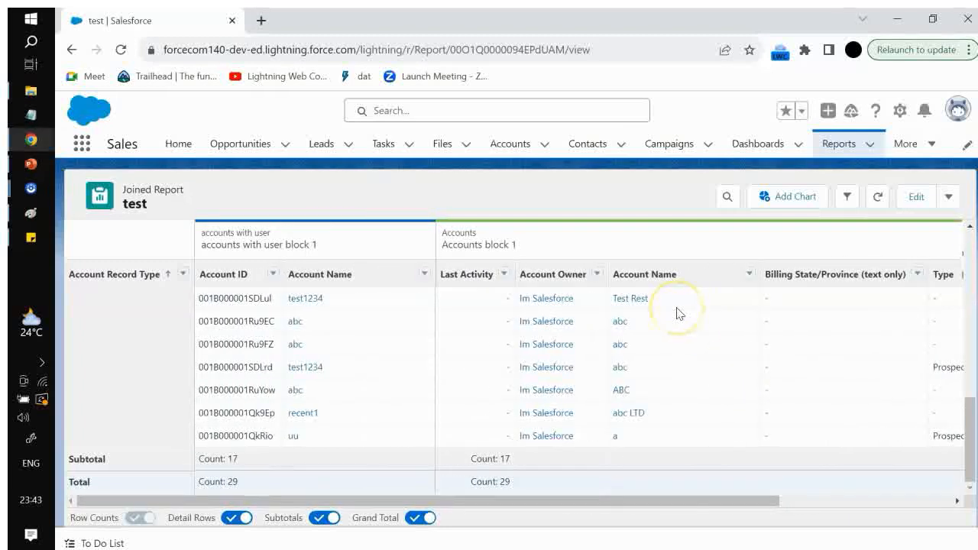
Reopen the report in edit mode, check the block columns, and show the fields panel
key(ctrl+f)
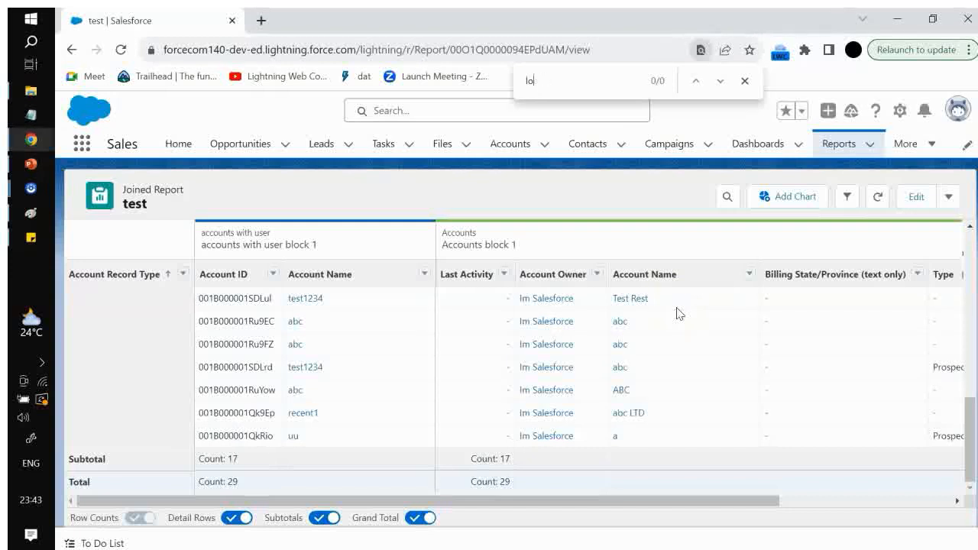
click(911, 199)
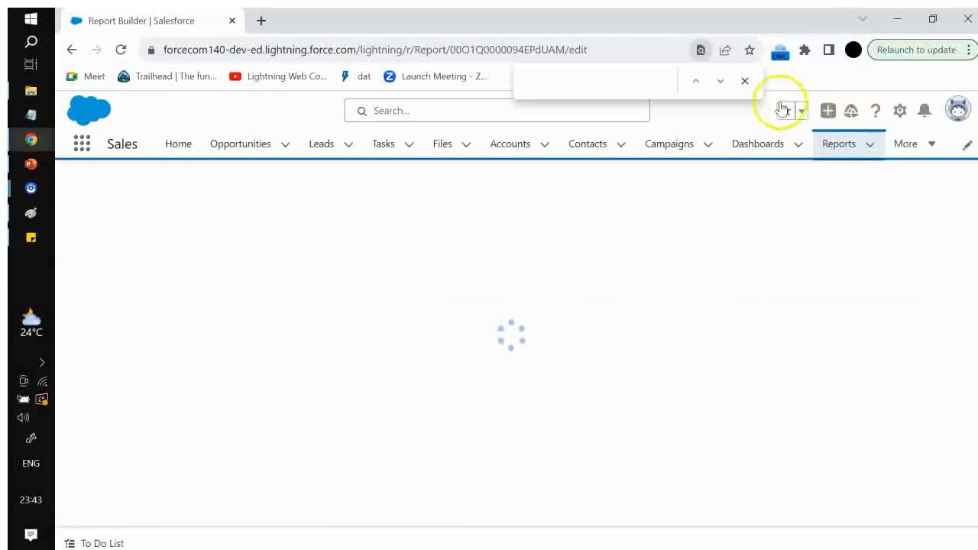
click(744, 81)
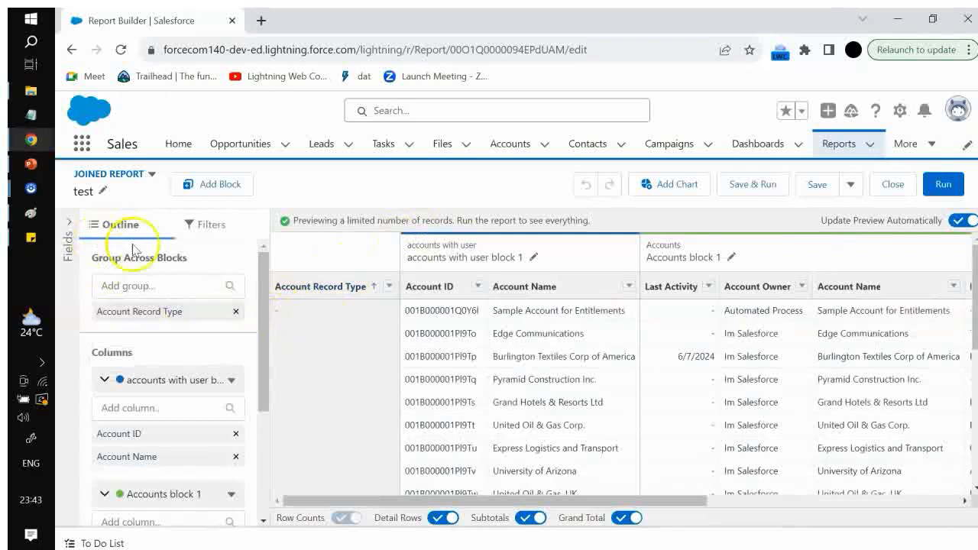
scroll(193, 317, down, 2)
scroll(194, 326, down, 1)
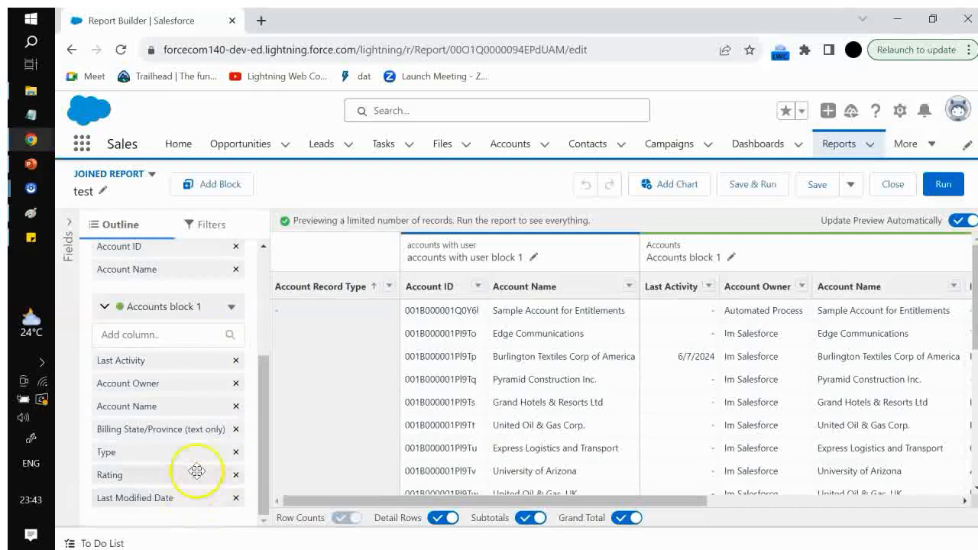
scroll(181, 376, up, 2)
scroll(184, 359, up, 1)
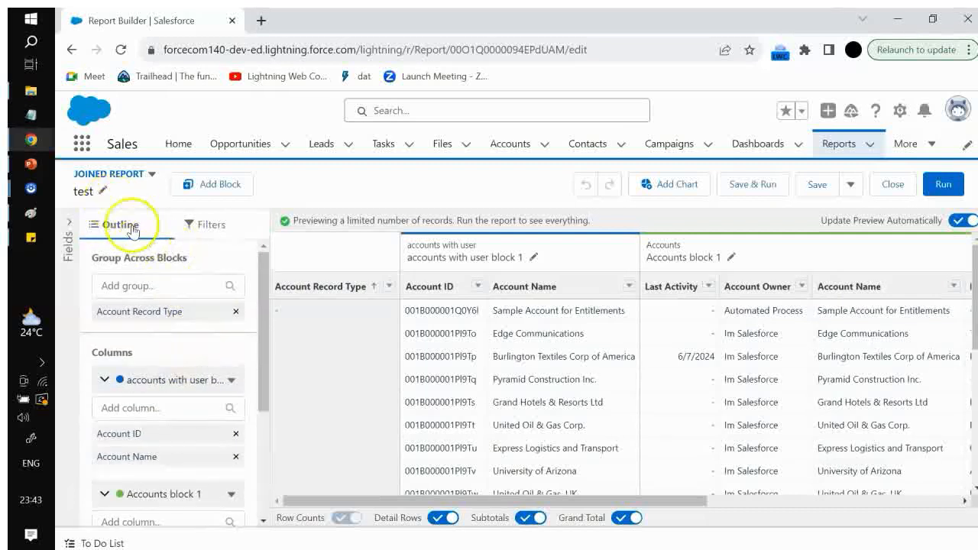
click(70, 222)
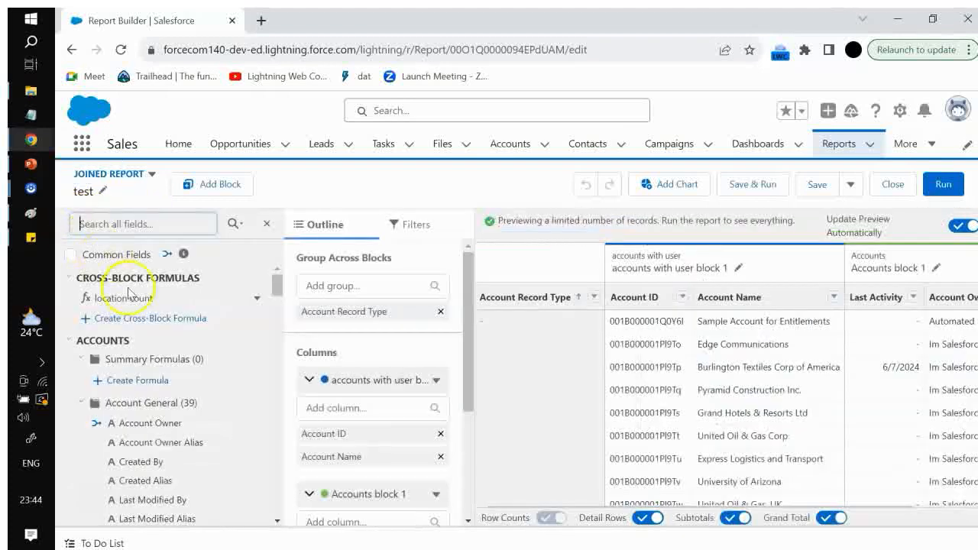
Try to drag the location count formula into the report's outline columns
click(256, 300)
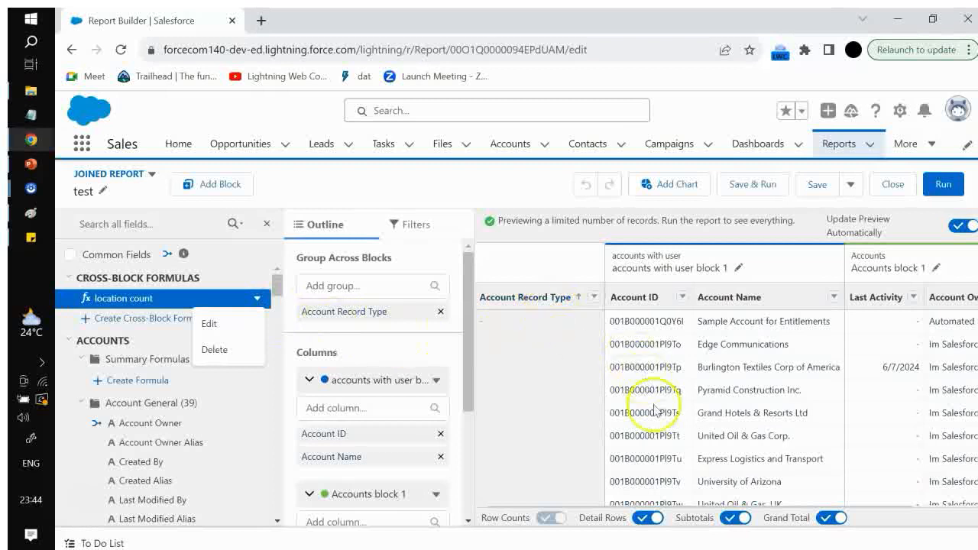
drag(153, 300, 362, 417)
scroll(363, 416, down, 3)
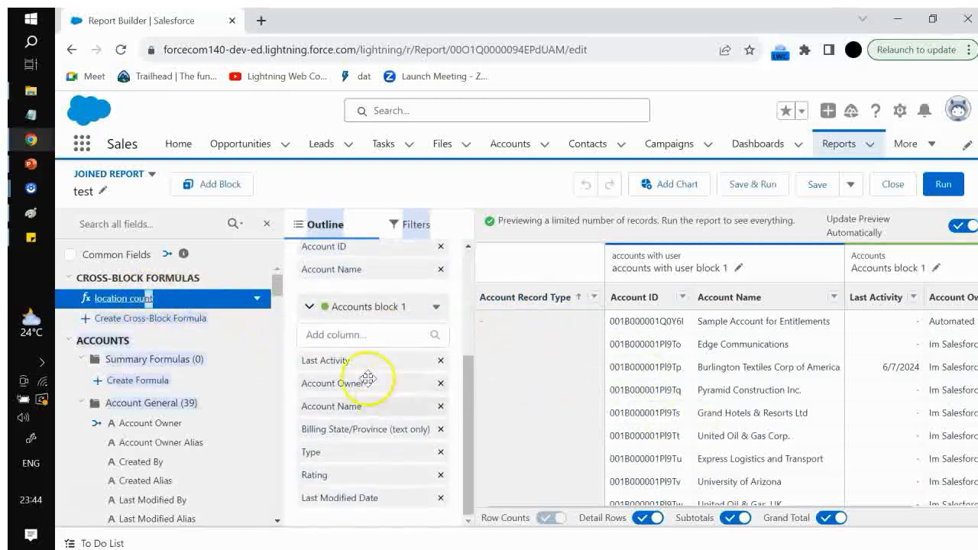
scroll(363, 361, up, 5)
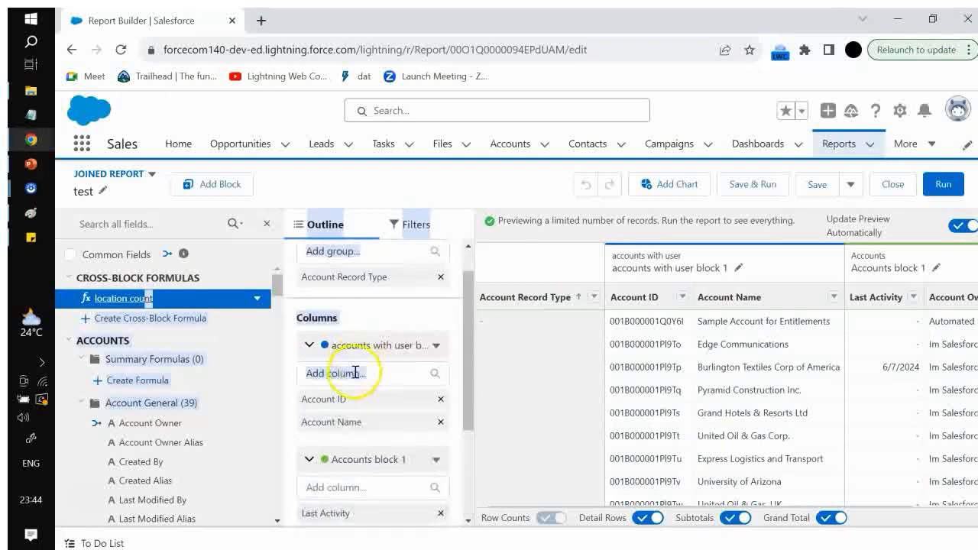
Add the location count summary formula as a column to the accounts with user block
click(343, 405)
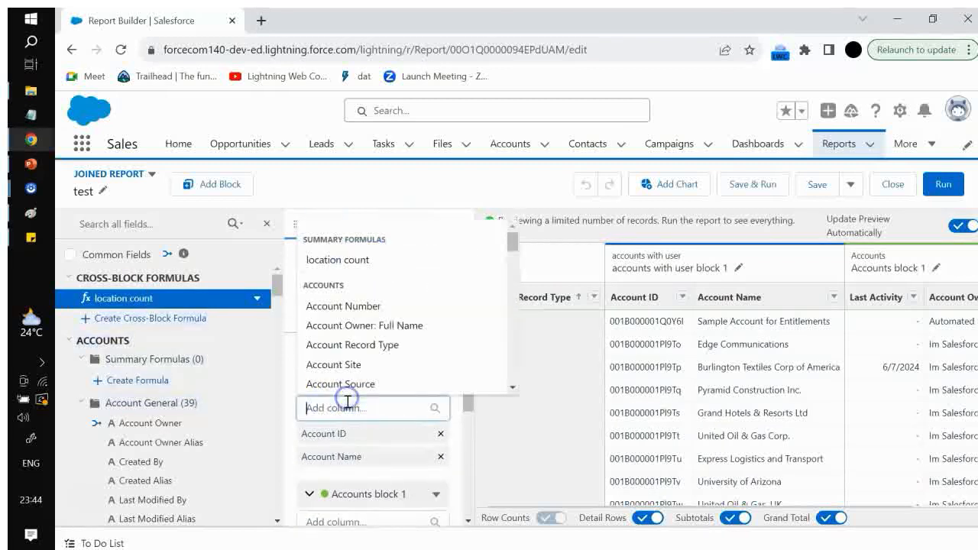
text(loca)
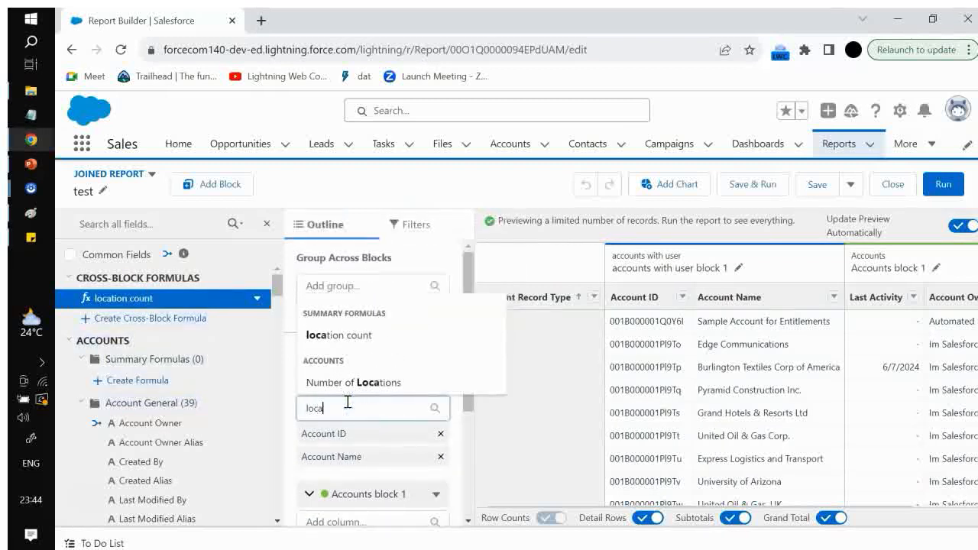
click(349, 341)
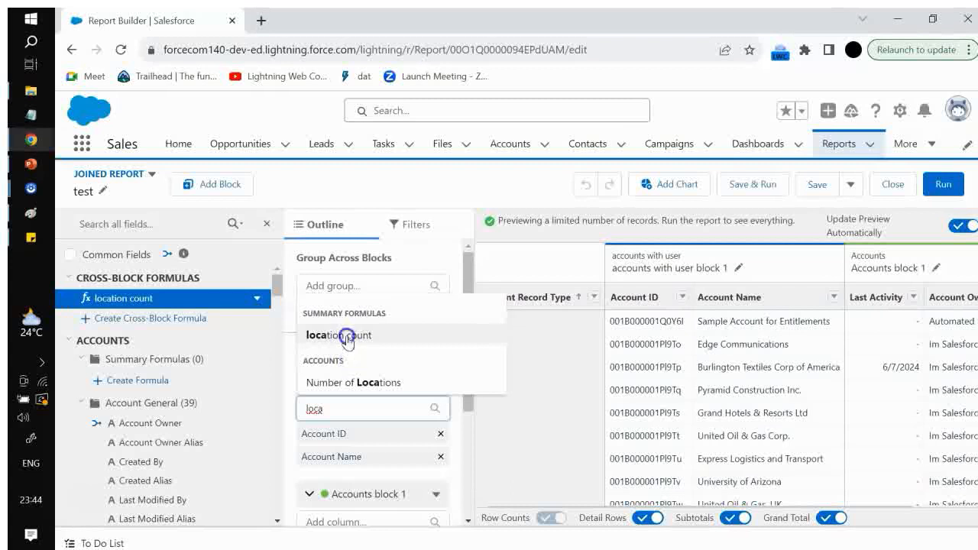
click(338, 338)
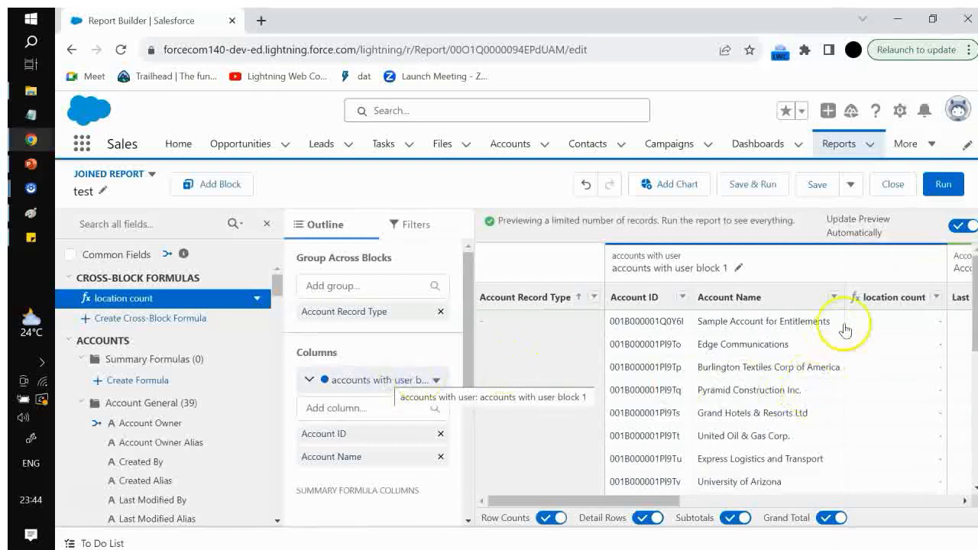
drag(655, 500, 687, 500)
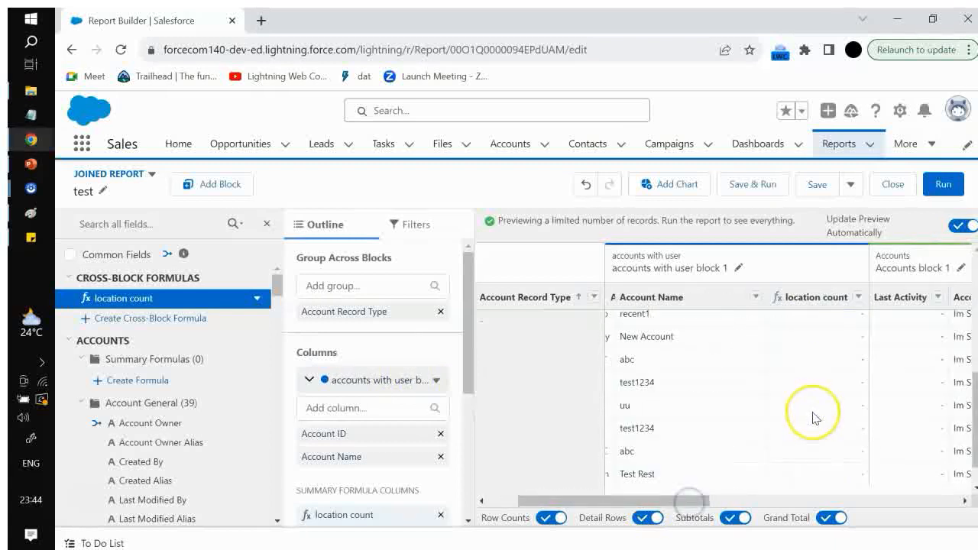
scroll(814, 416, down, 1)
scroll(829, 443, up, 5)
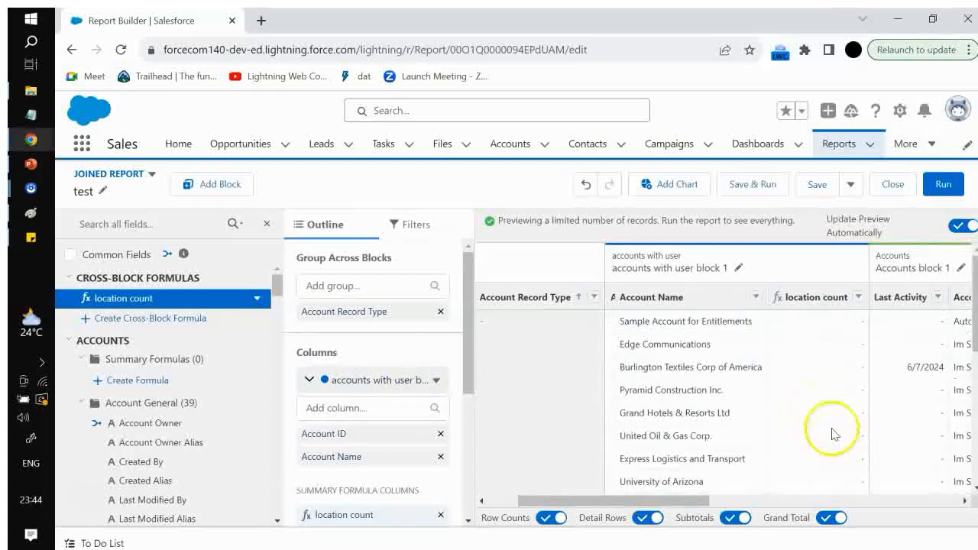